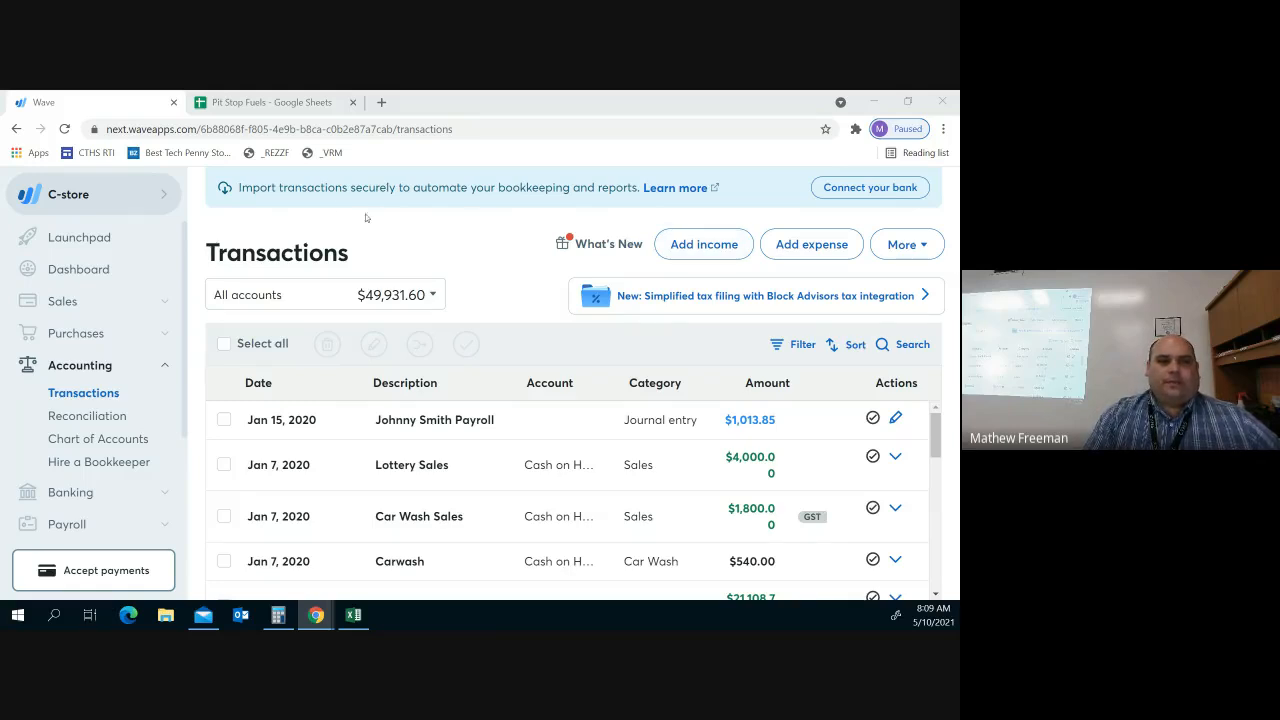
# Switch to the Pit Stop Fuels spreadsheet to view each employee's pay by date
pyautogui.click(318, 104)
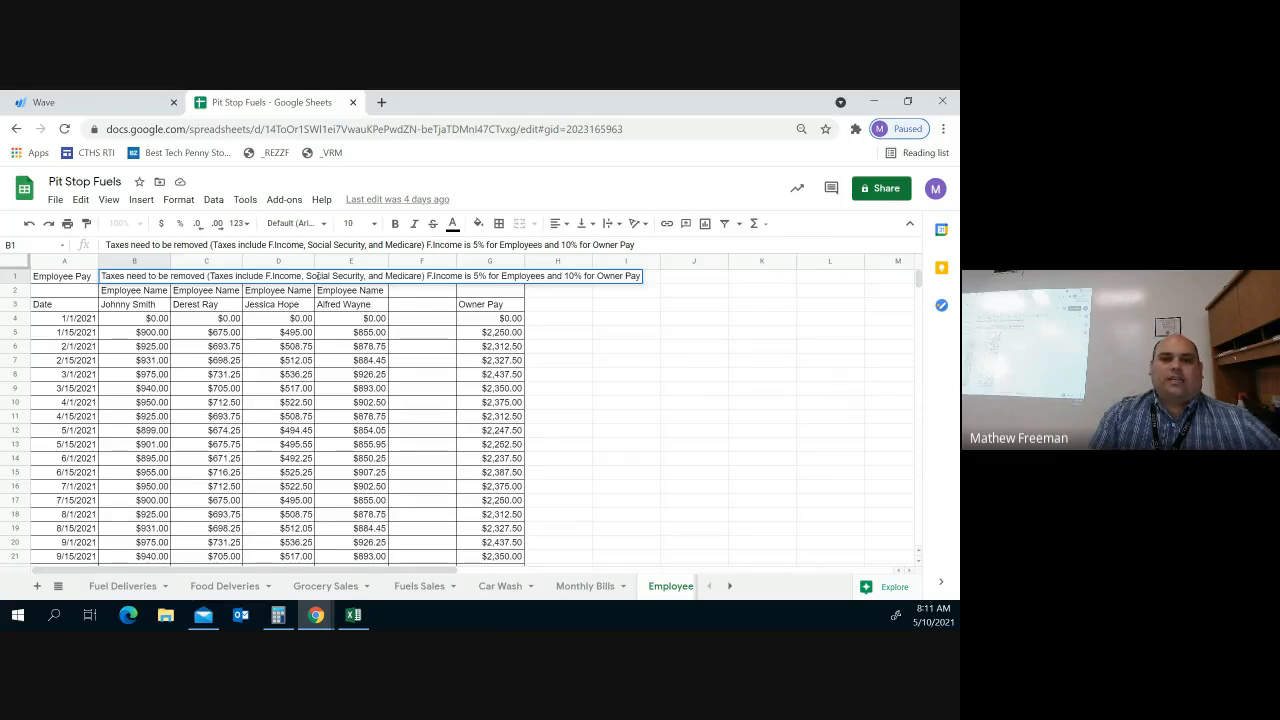
# Open the January 15, 2020 payroll journal entry in Wave for editing
pyautogui.click(74, 101)
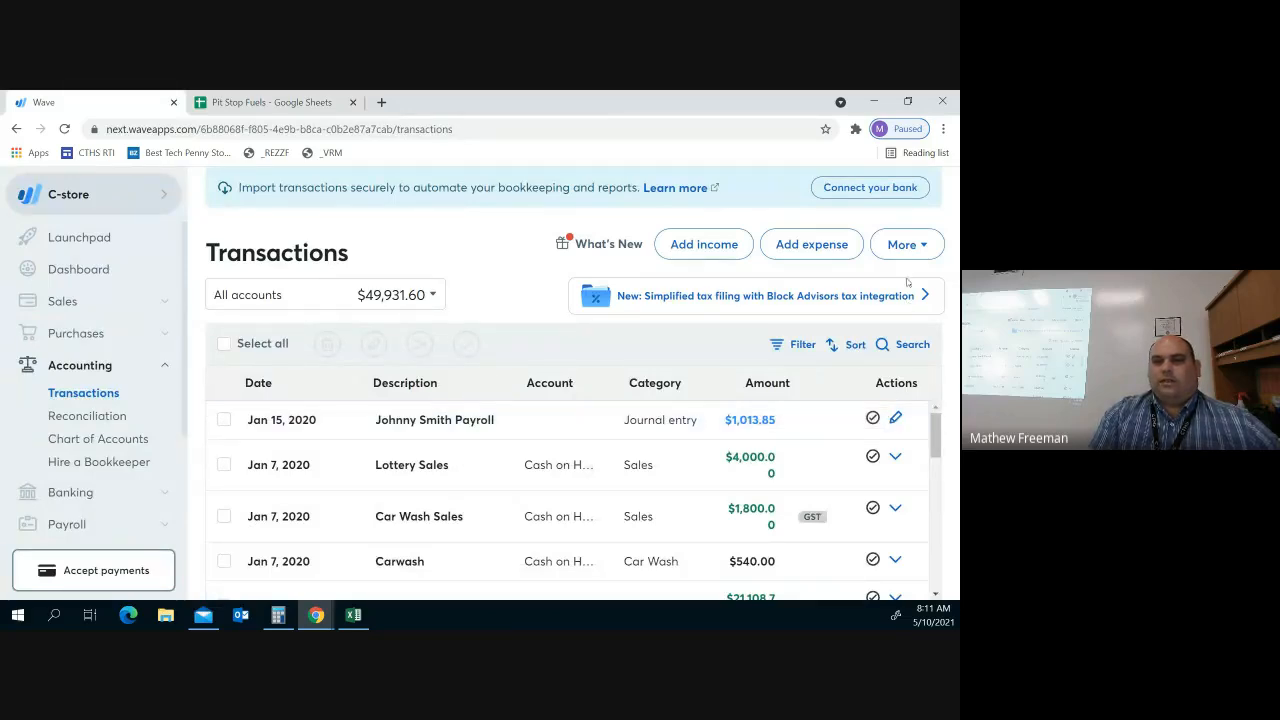
pyautogui.click(914, 245)
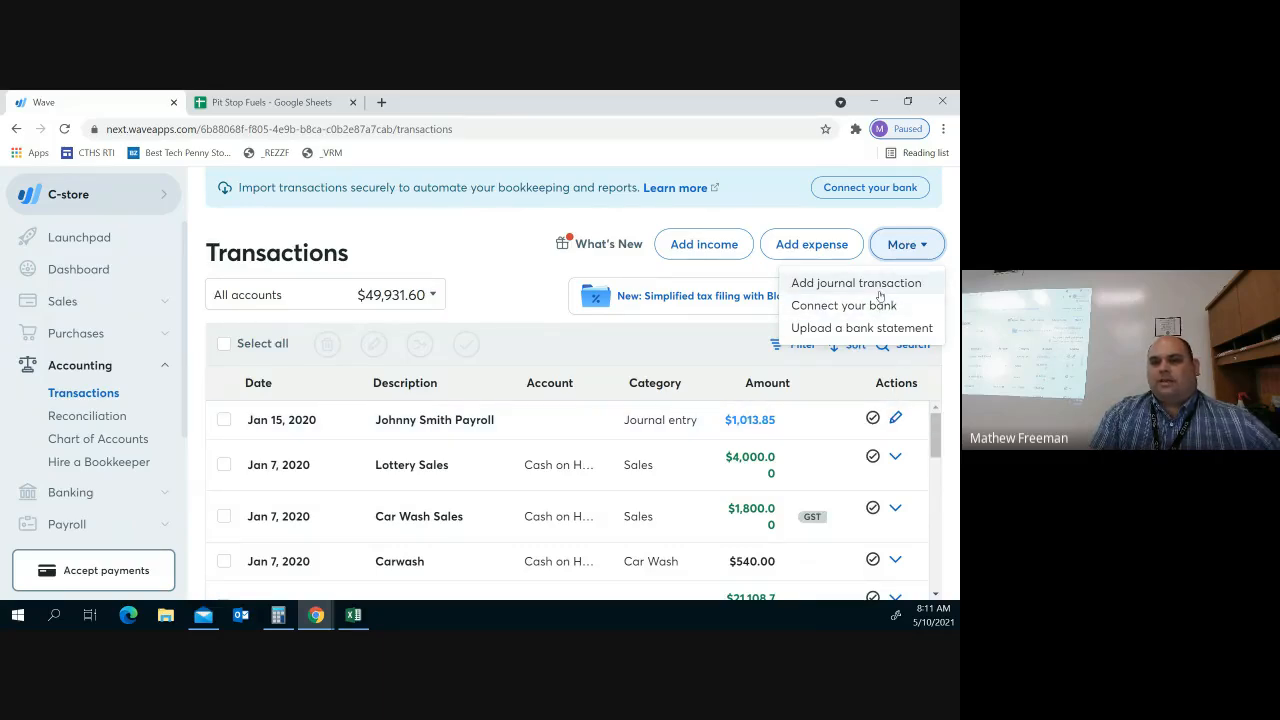
pyautogui.click(895, 420)
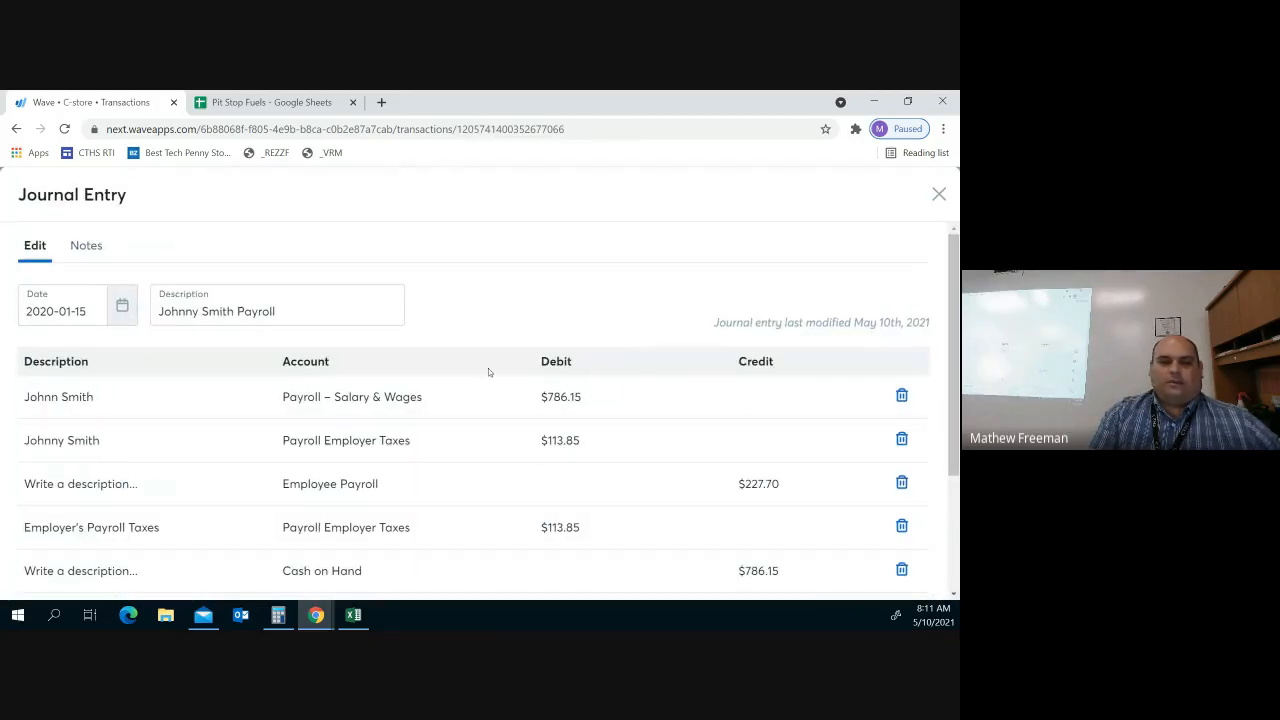
pyautogui.scroll(-1, 446, 376)
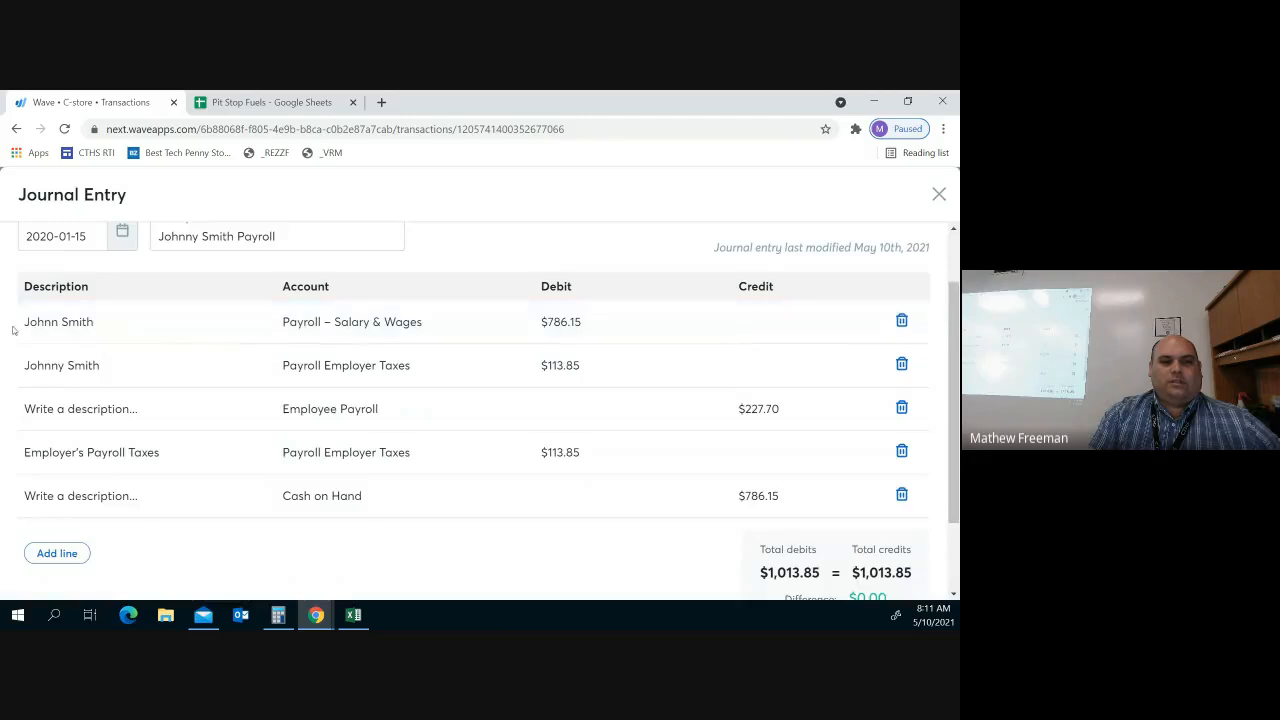
# Fix the capitalisation of the employee's name on the first line's description and save the entry
pyautogui.click(58, 322)
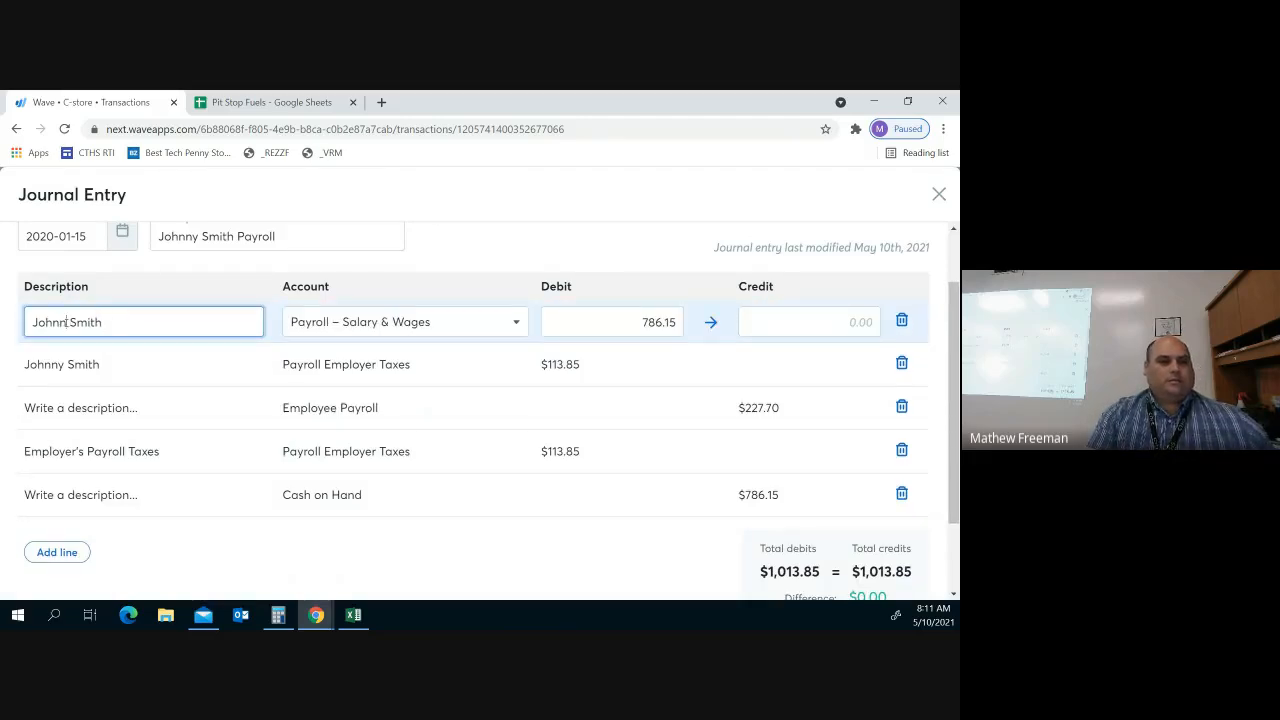
pyautogui.write('ny')
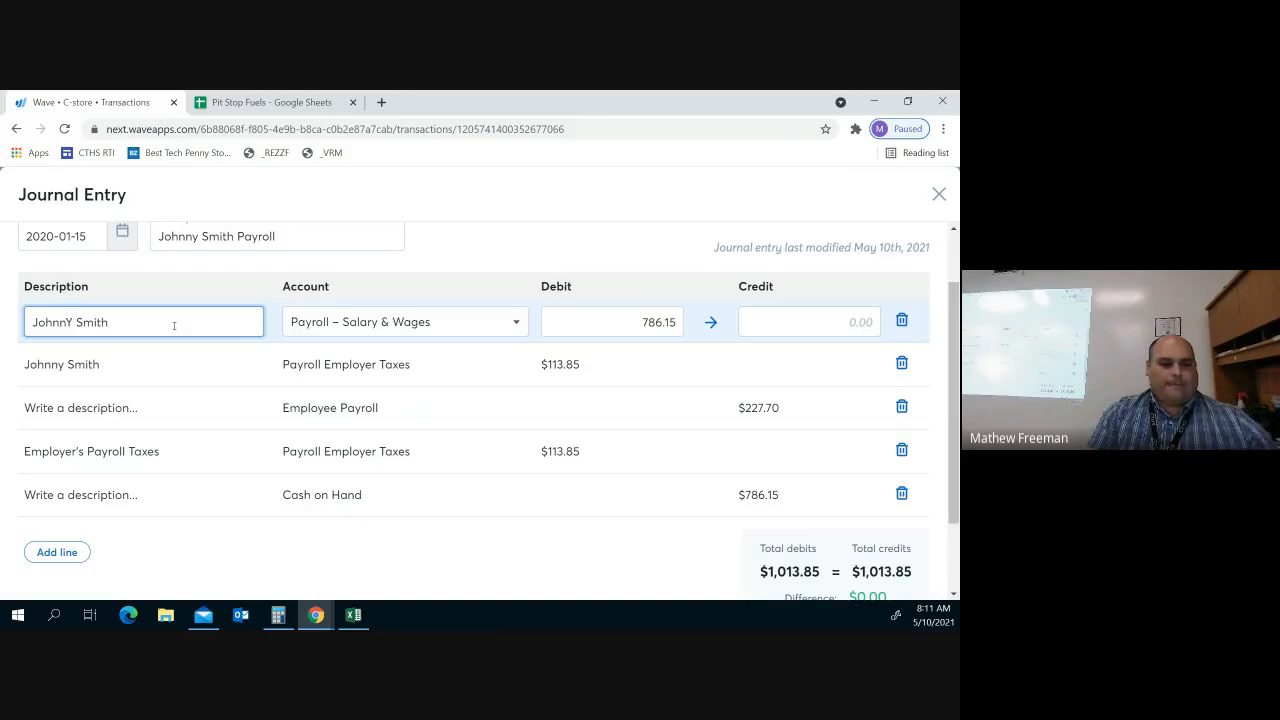
pyautogui.press('BackSpace')
pyautogui.write('y')
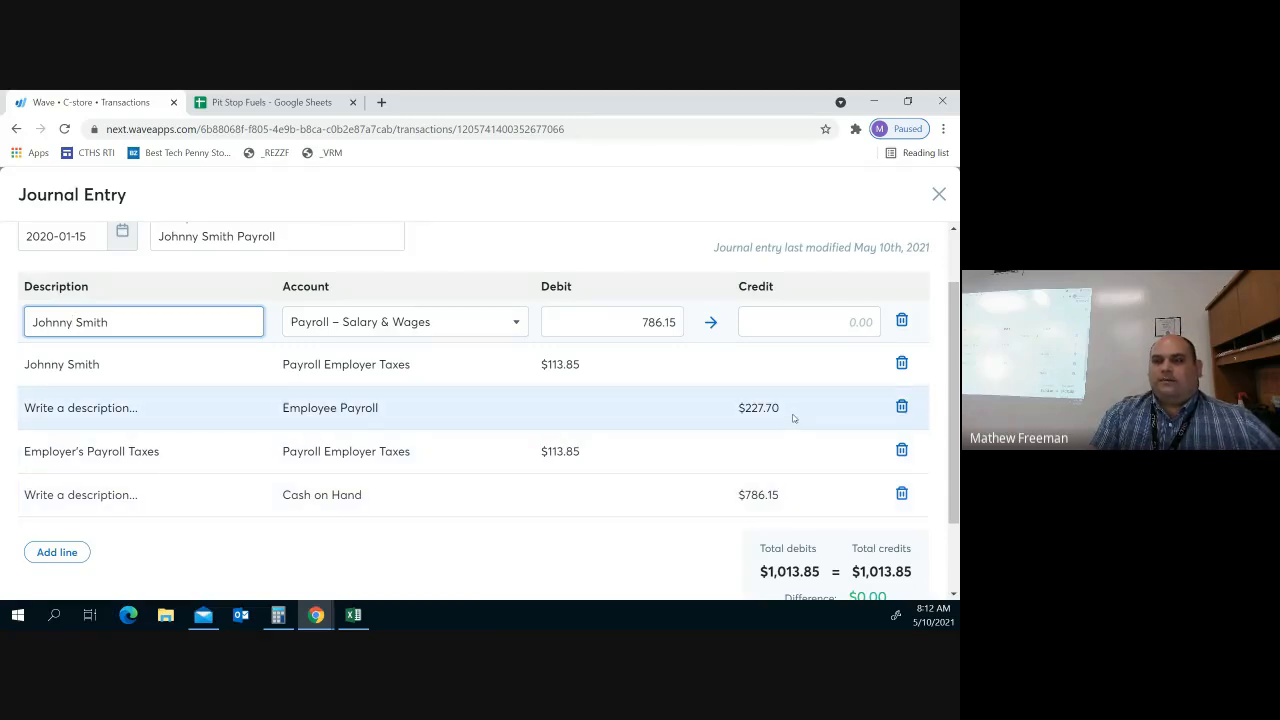
pyautogui.scroll(-2, 793, 418)
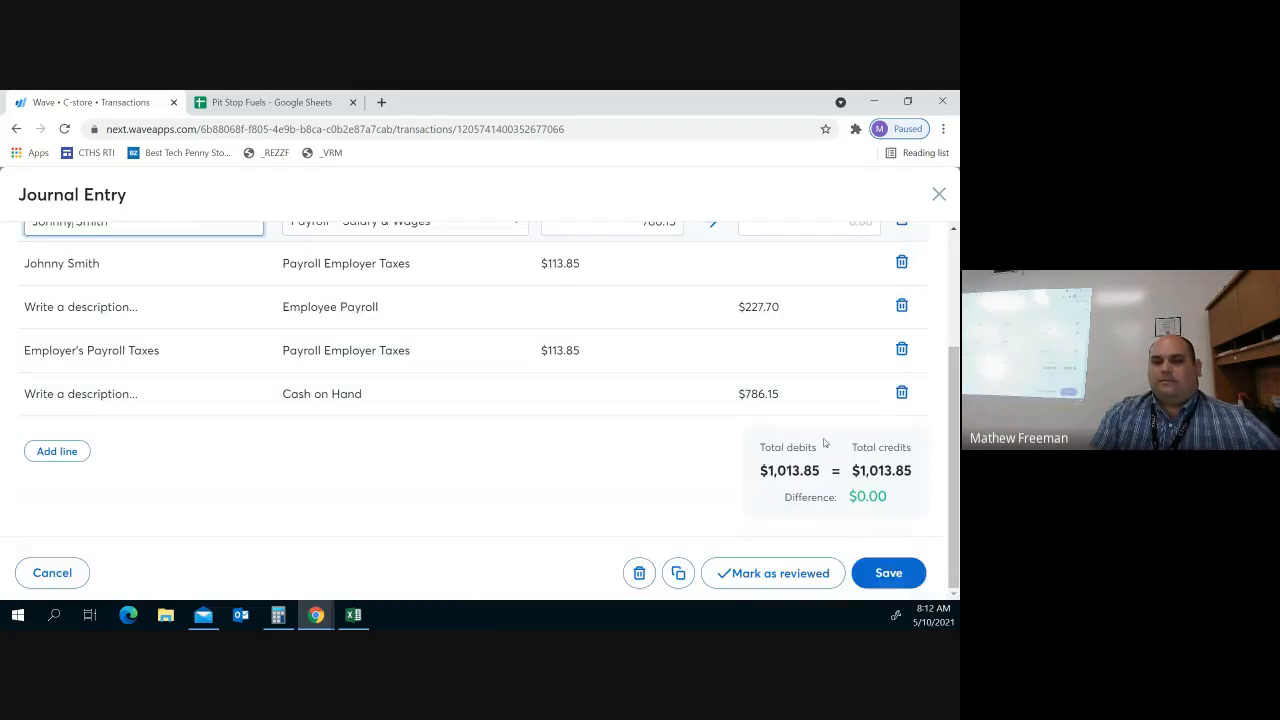
pyautogui.click(888, 573)
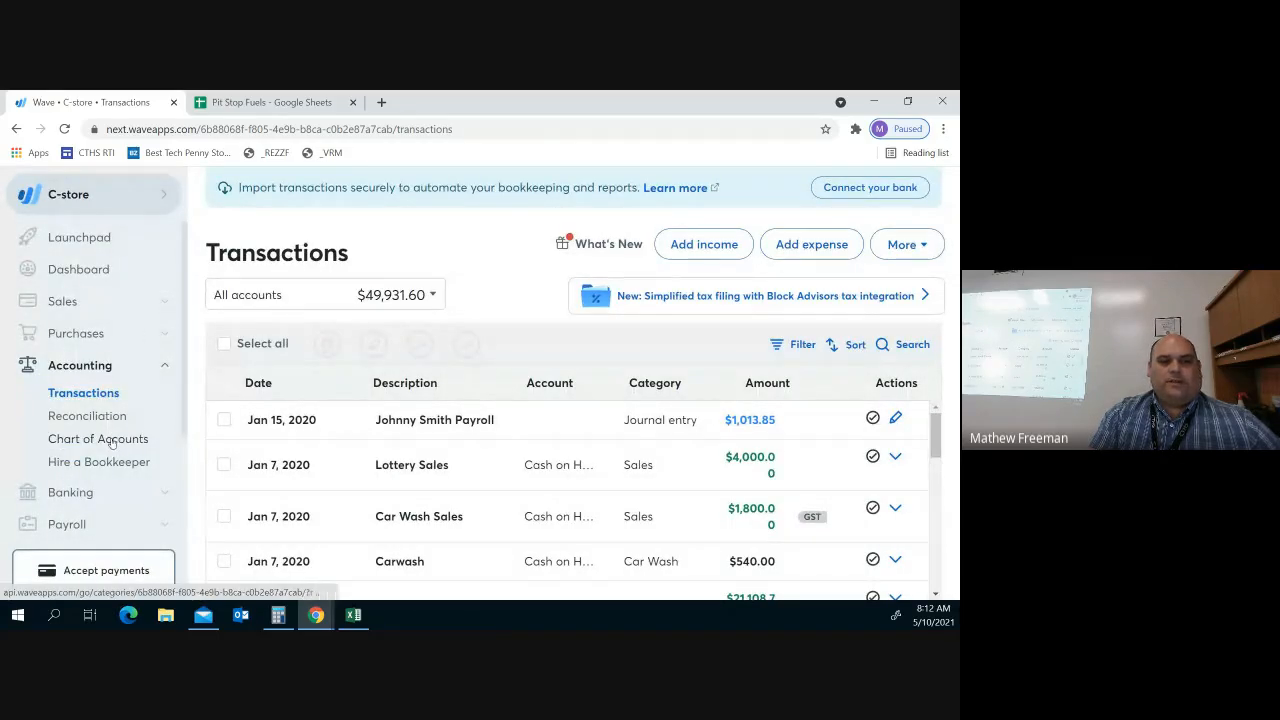
# Show the Liabilities & Credit Cards accounts in the Chart of Accounts
pyautogui.click(147, 442)
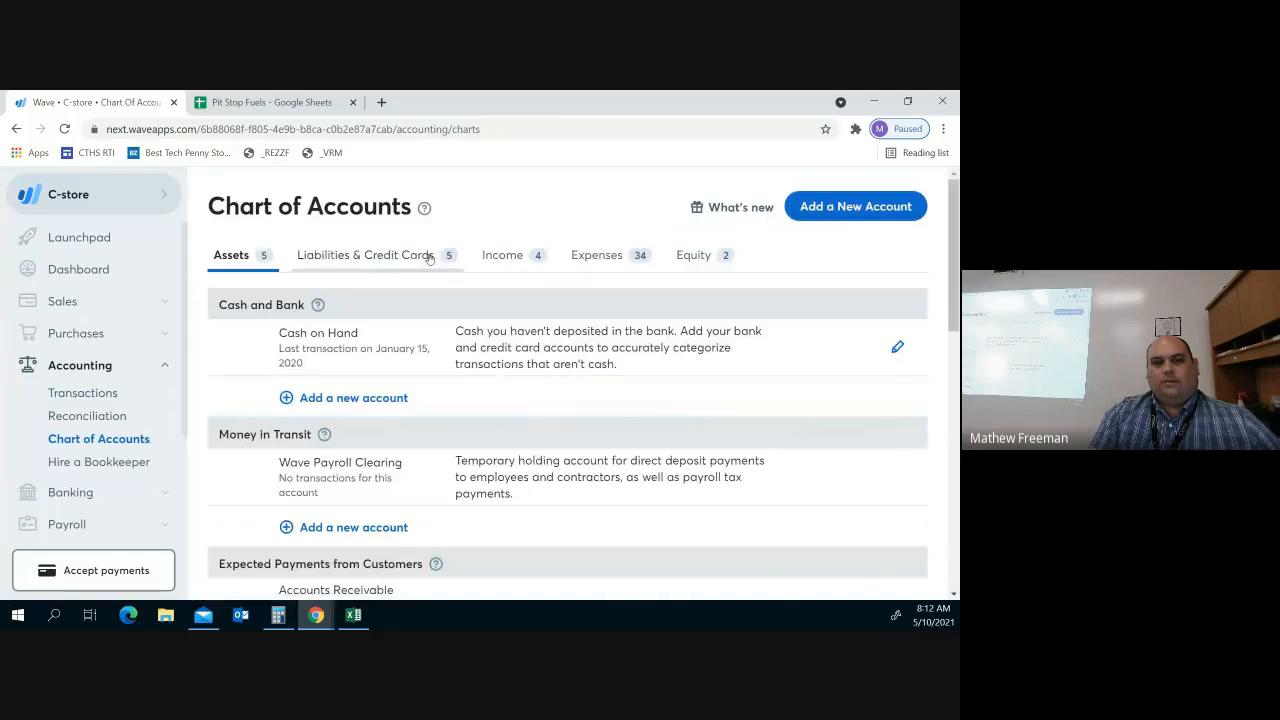
pyautogui.click(378, 255)
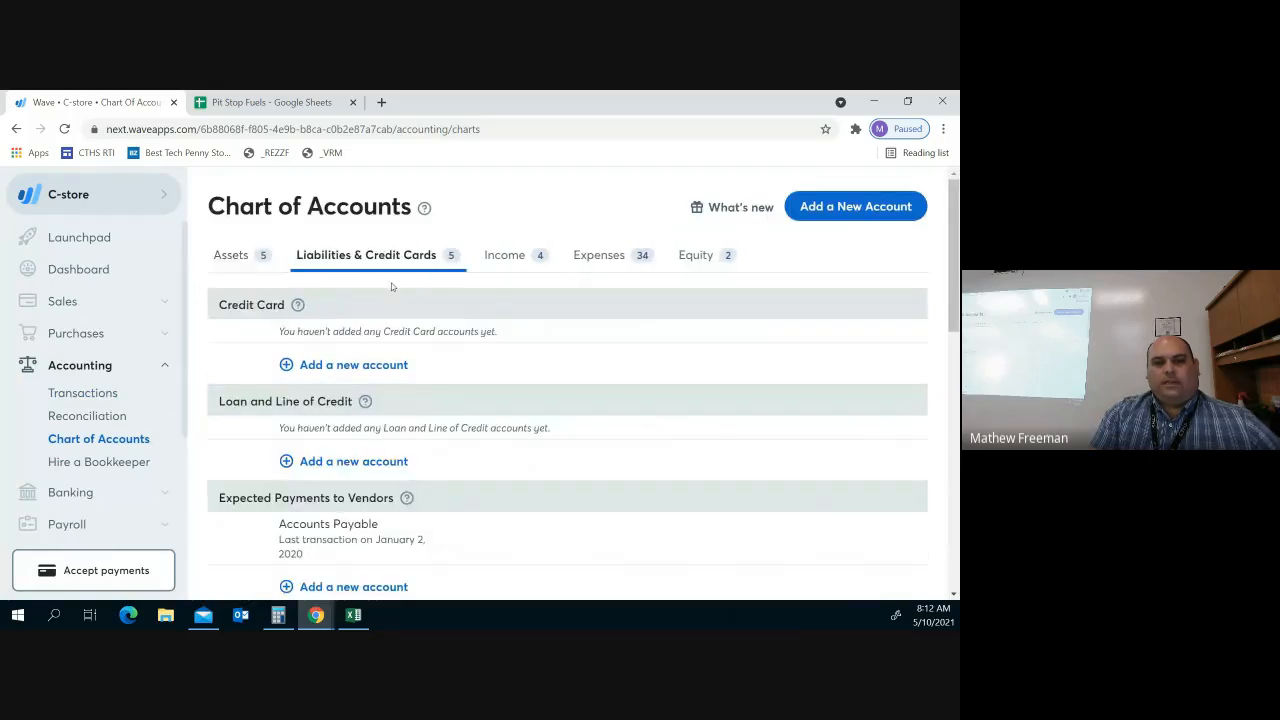
pyautogui.scroll(-3, 401, 304)
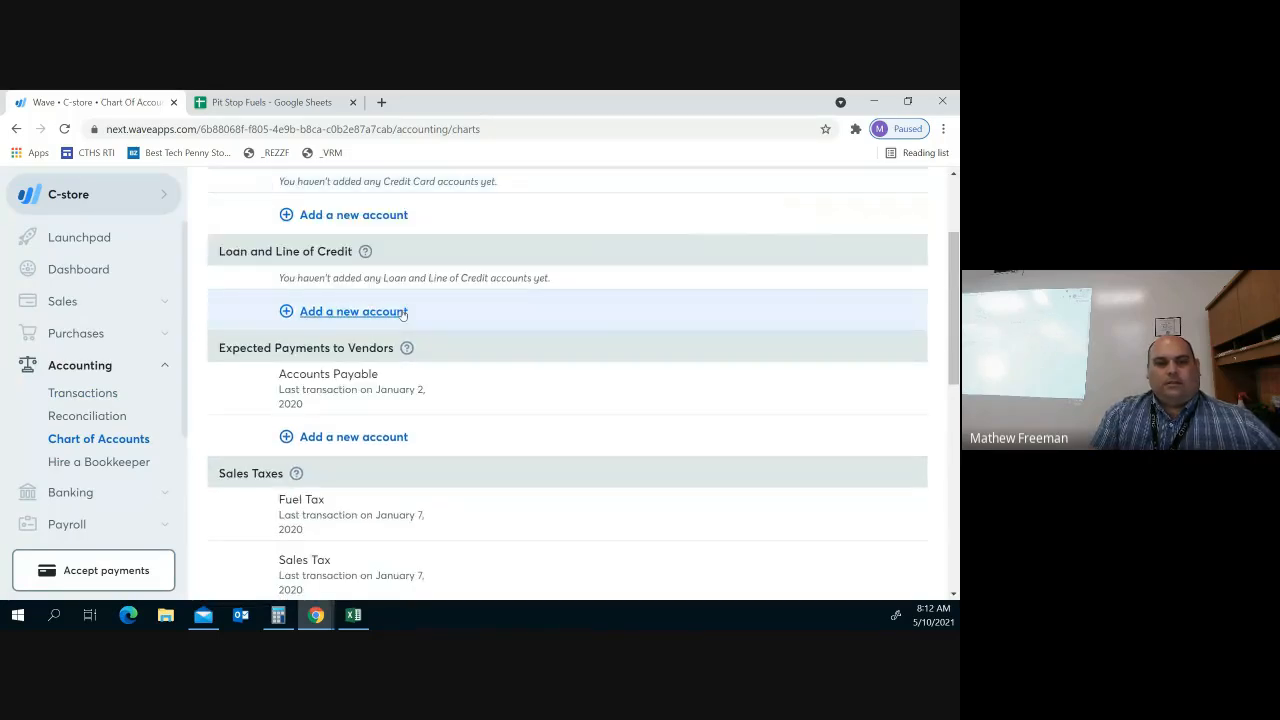
pyautogui.scroll(-4, 403, 313)
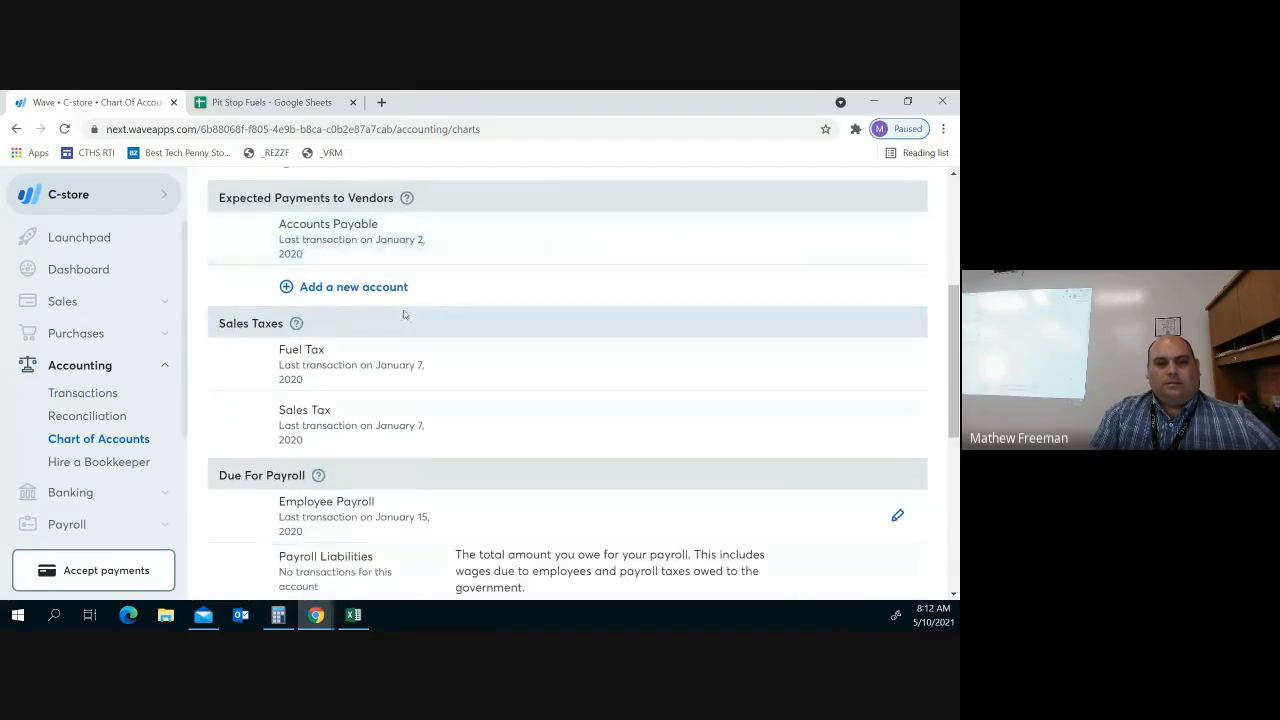
pyautogui.scroll(-3, 404, 313)
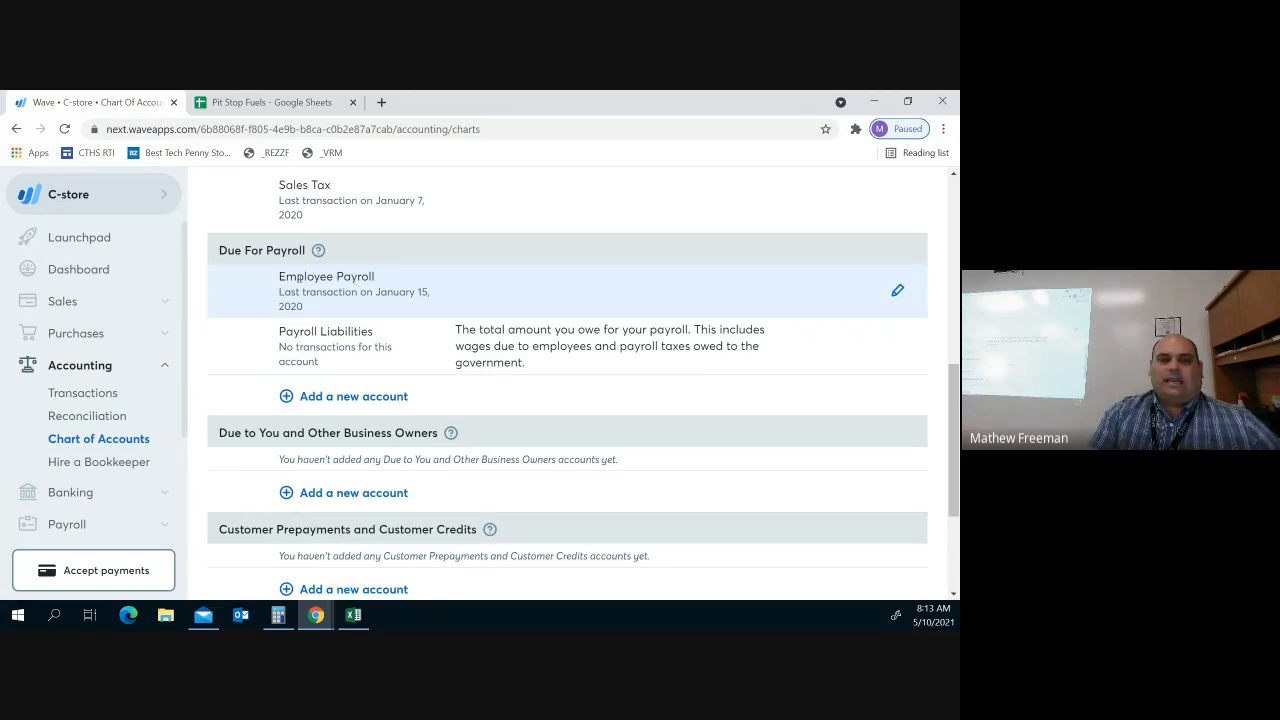
# Review and save the Employee Payroll account settings under Due For Payroll
pyautogui.click(898, 291)
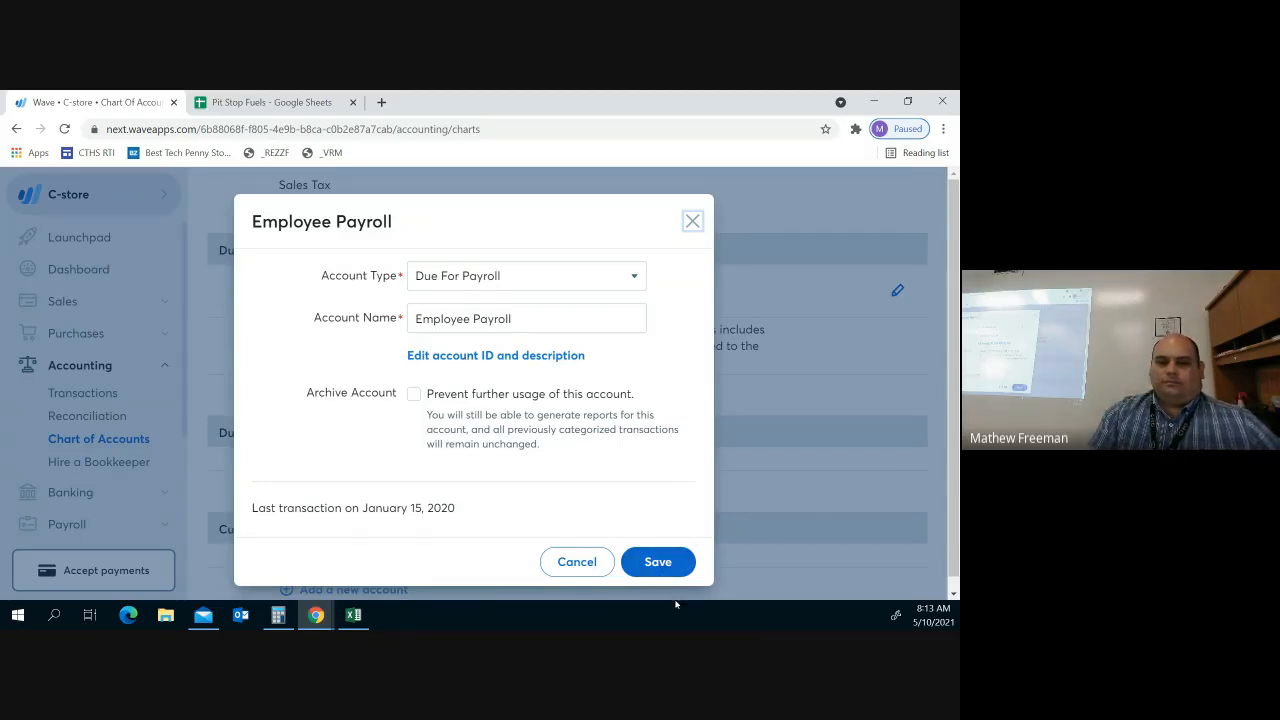
pyautogui.click(670, 570)
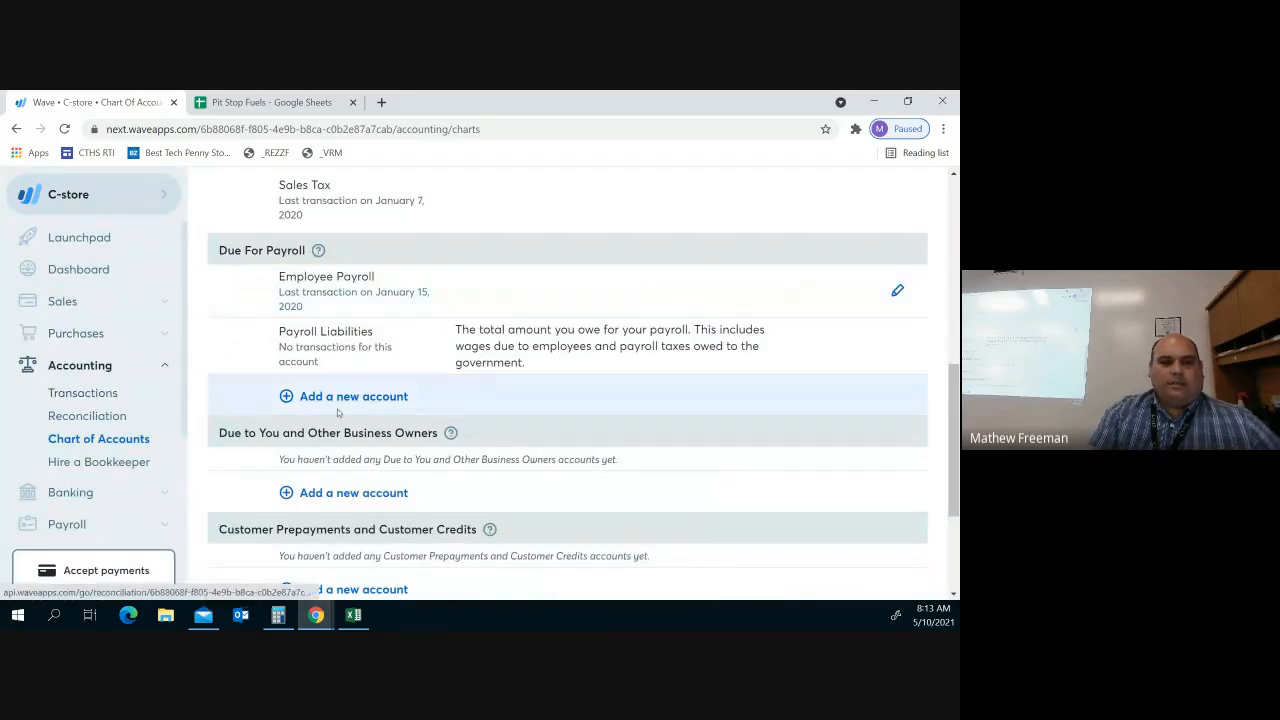
pyautogui.scroll(1, 326, 403)
pyautogui.scroll(8, 326, 403)
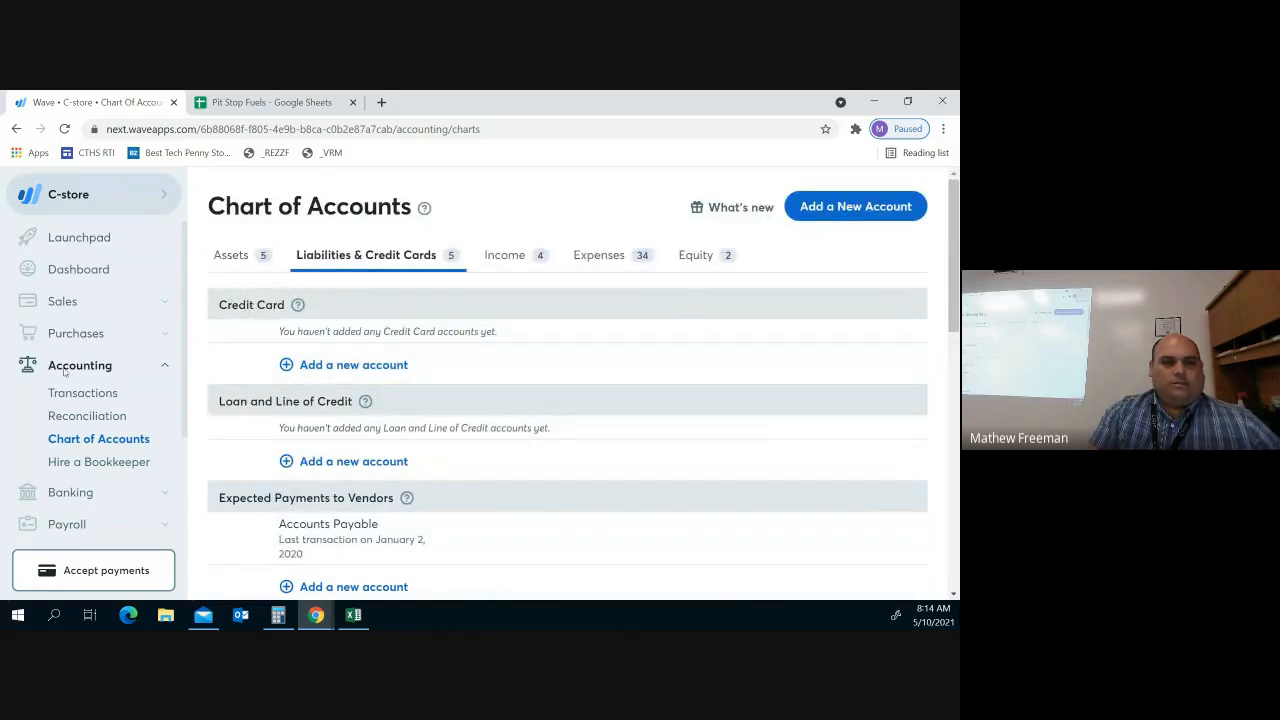
# Start a new journal transaction from the Transactions page
pyautogui.click(114, 396)
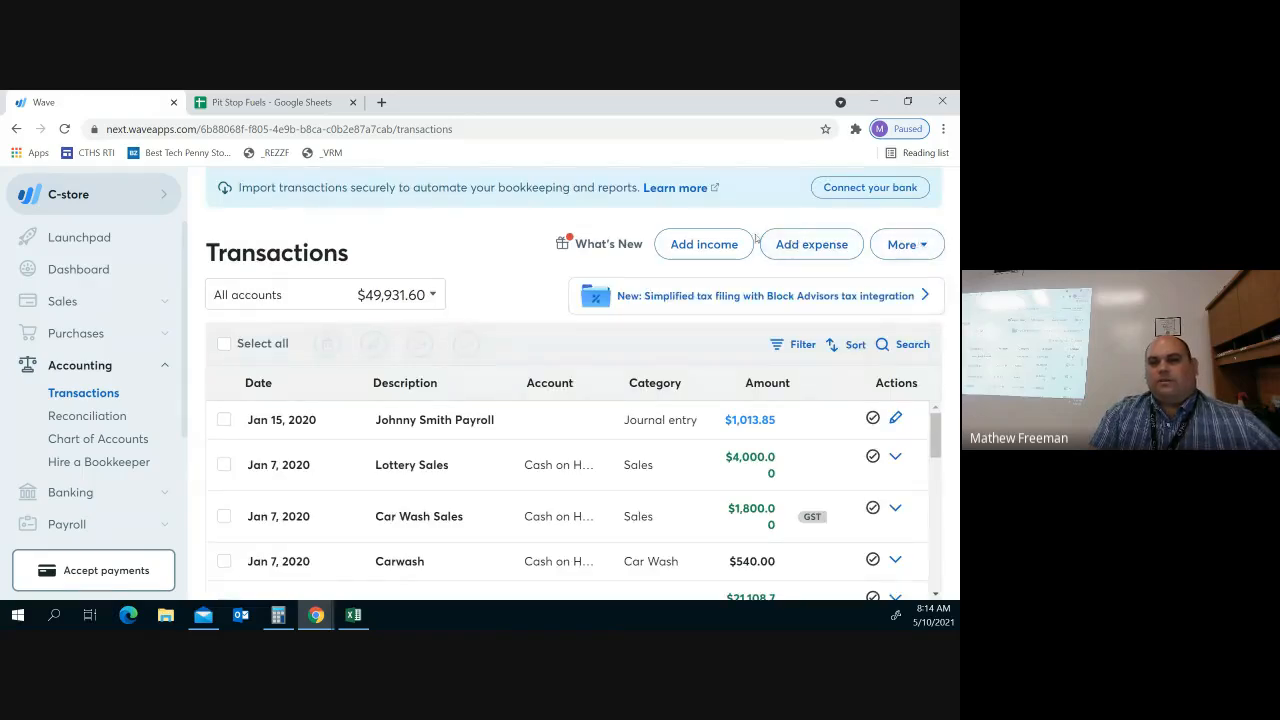
pyautogui.click(895, 246)
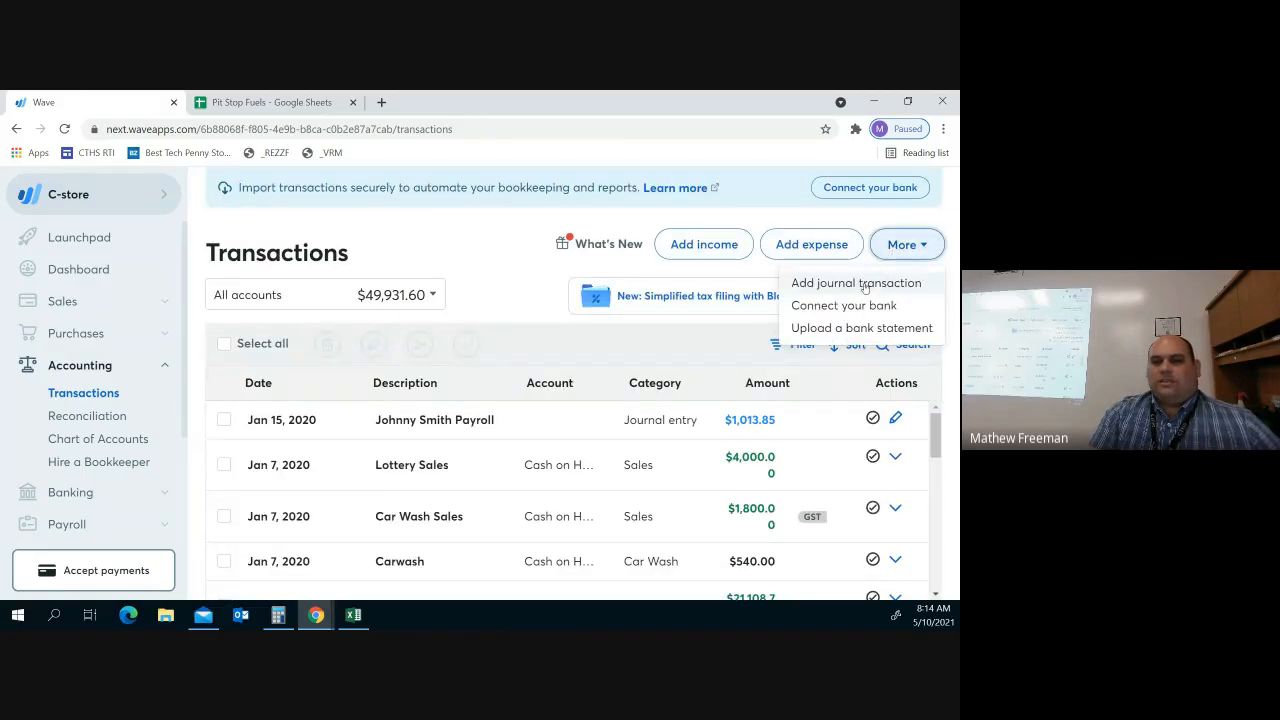
pyautogui.click(865, 284)
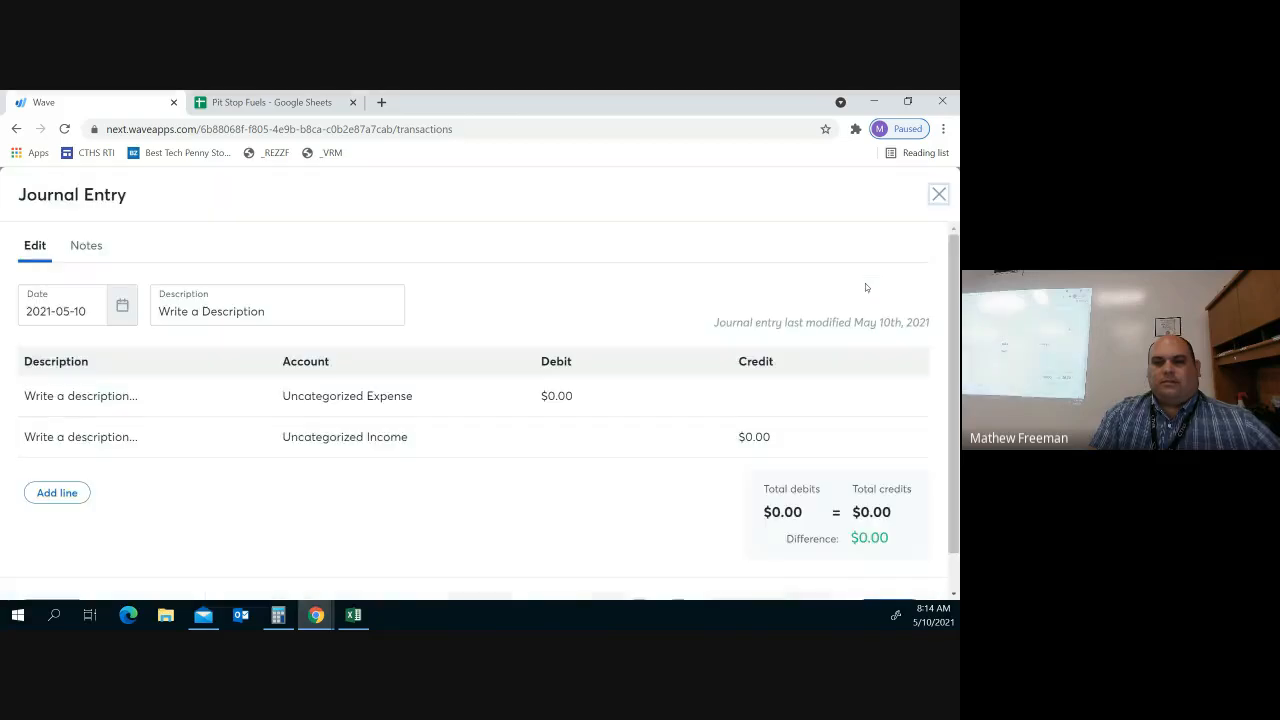
# Type the employee's name from the payroll spreadsheet into the first line's description
pyautogui.click(290, 103)
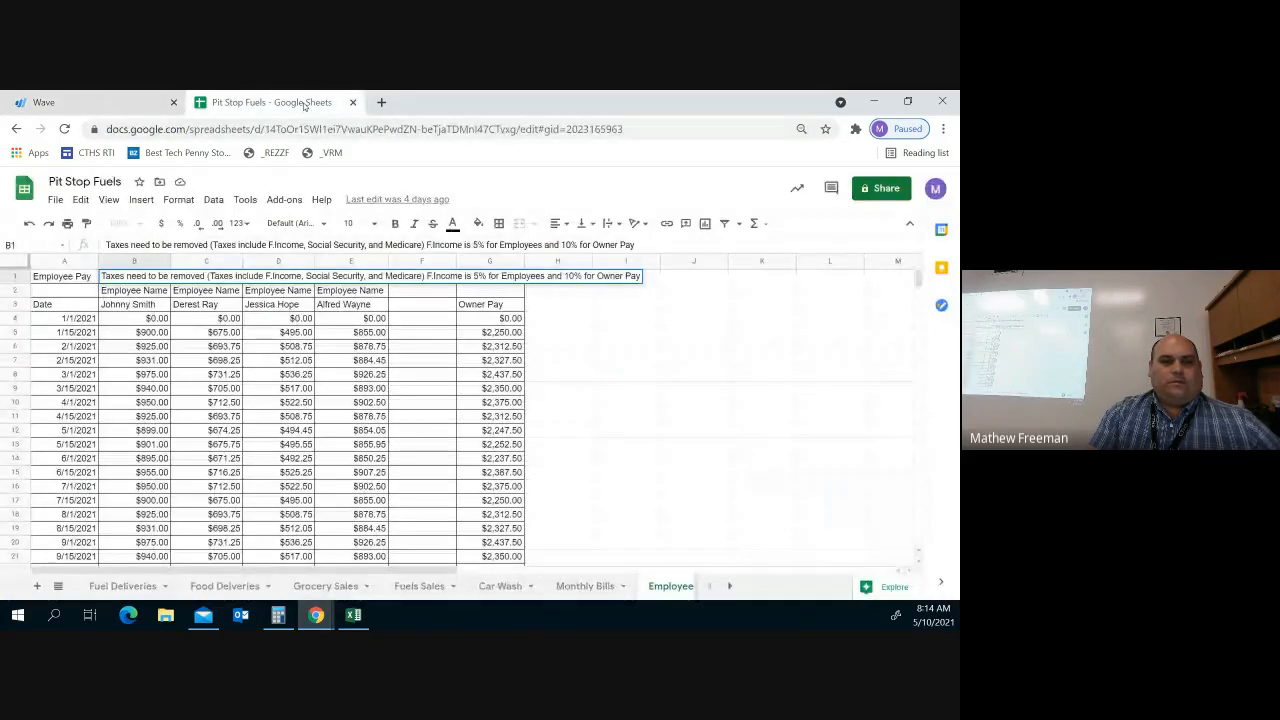
pyautogui.click(72, 105)
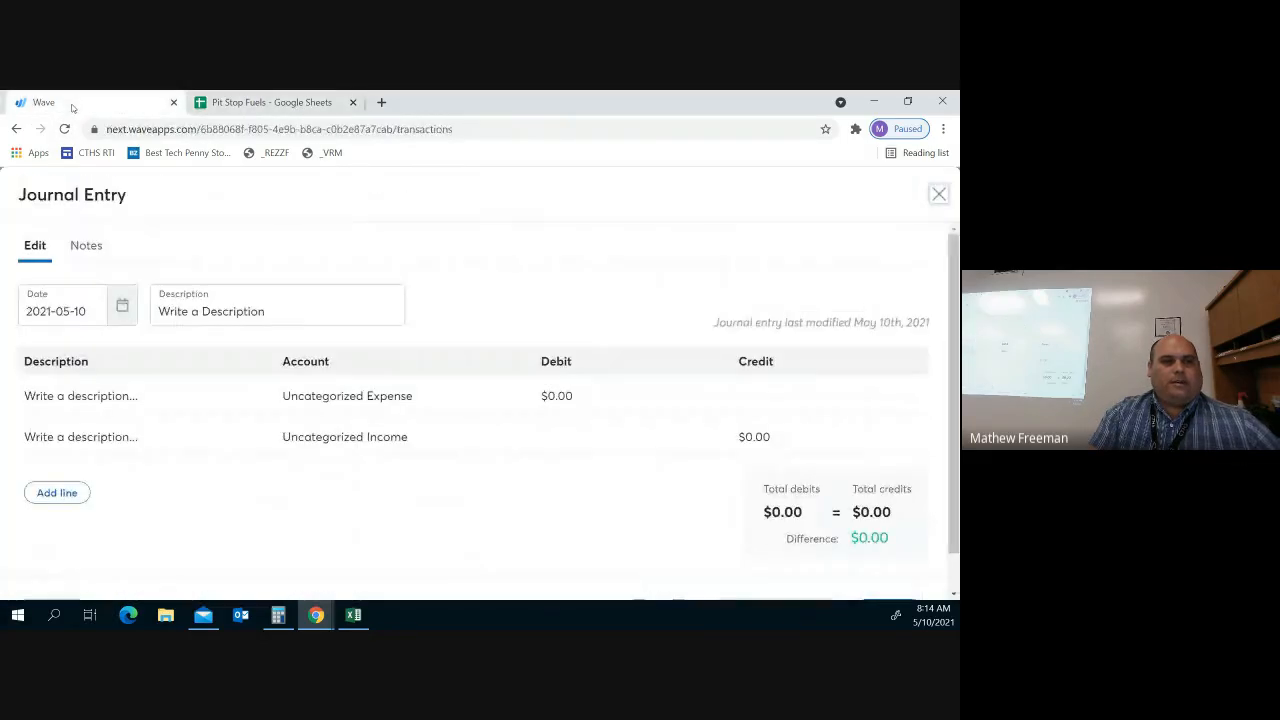
pyautogui.click(60, 395)
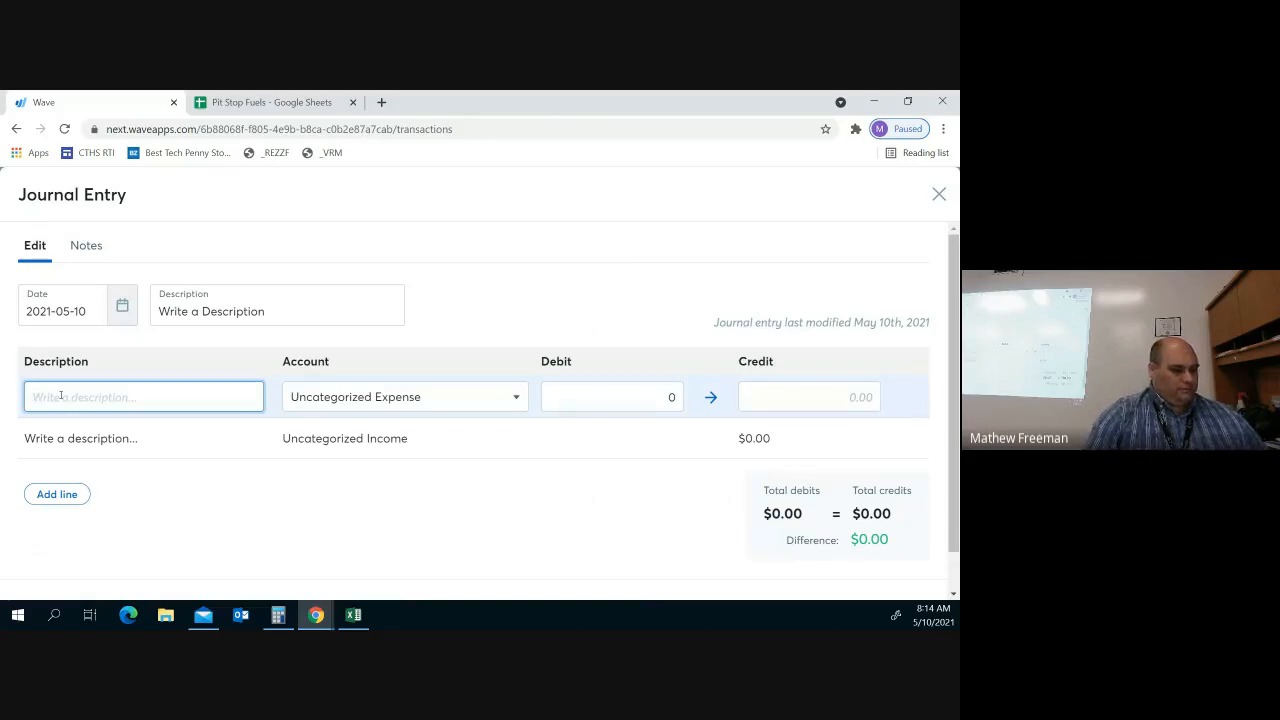
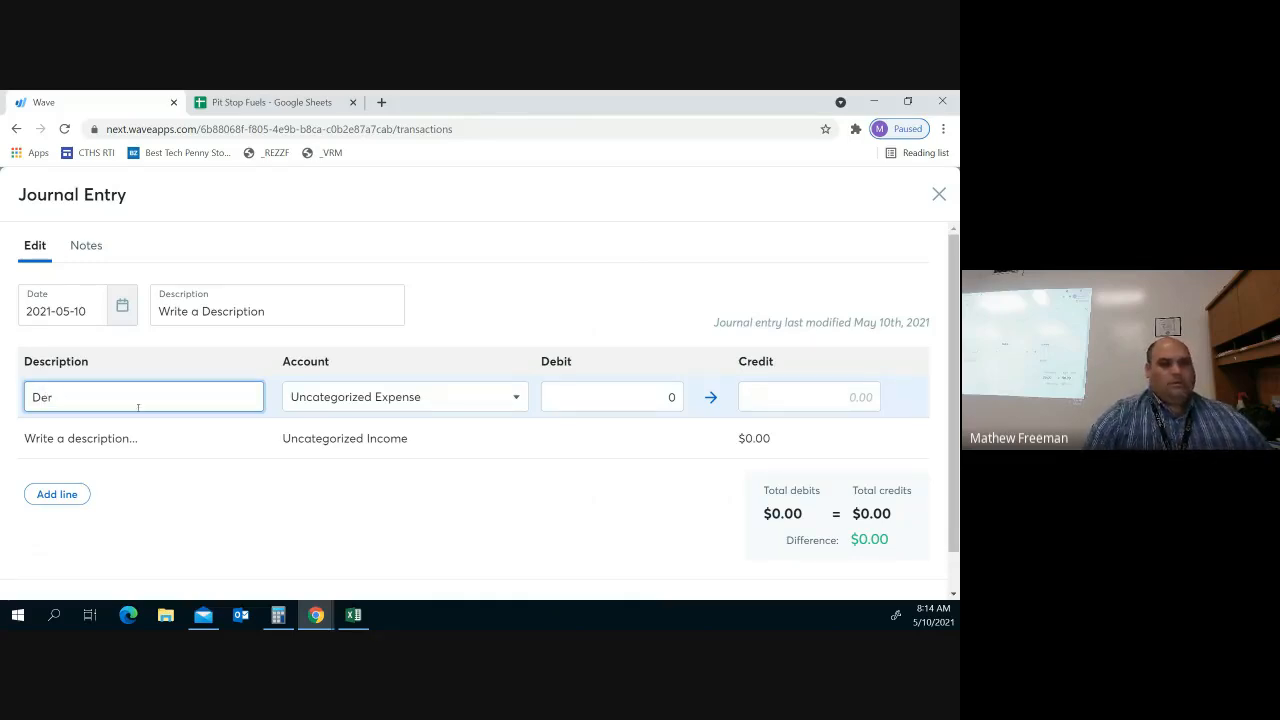
pyautogui.click(283, 106)
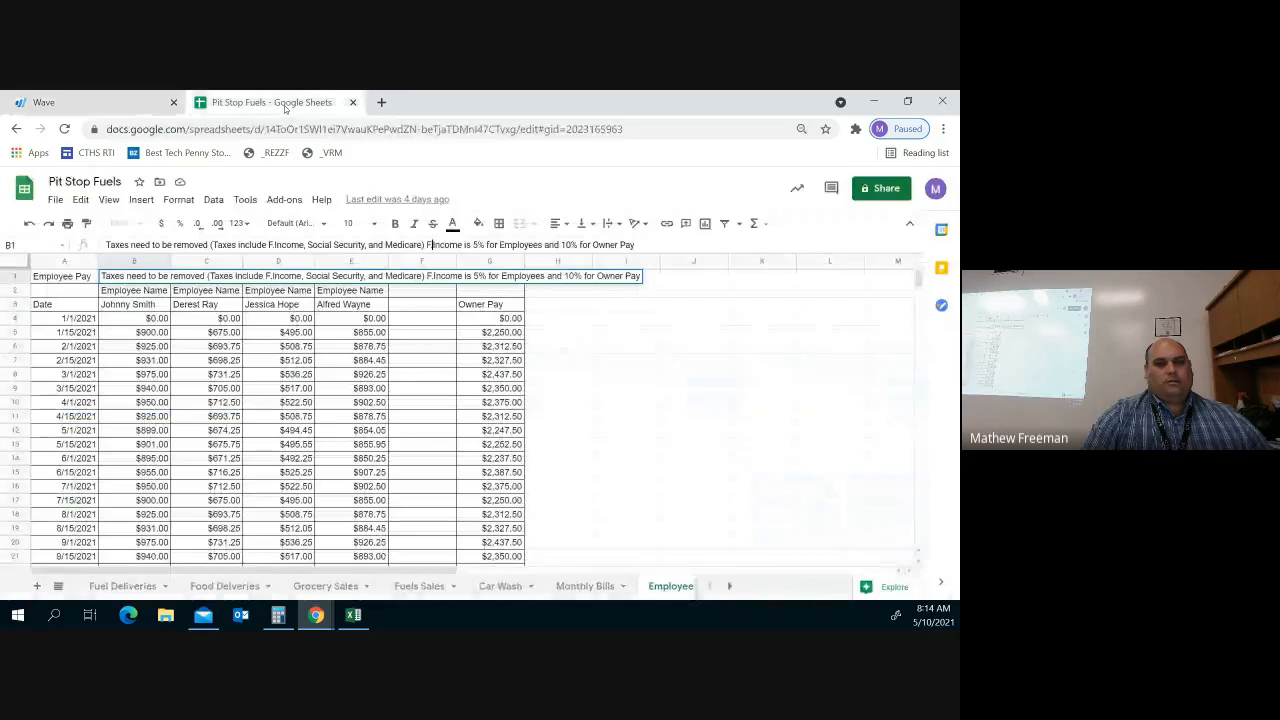
pyautogui.click(107, 106)
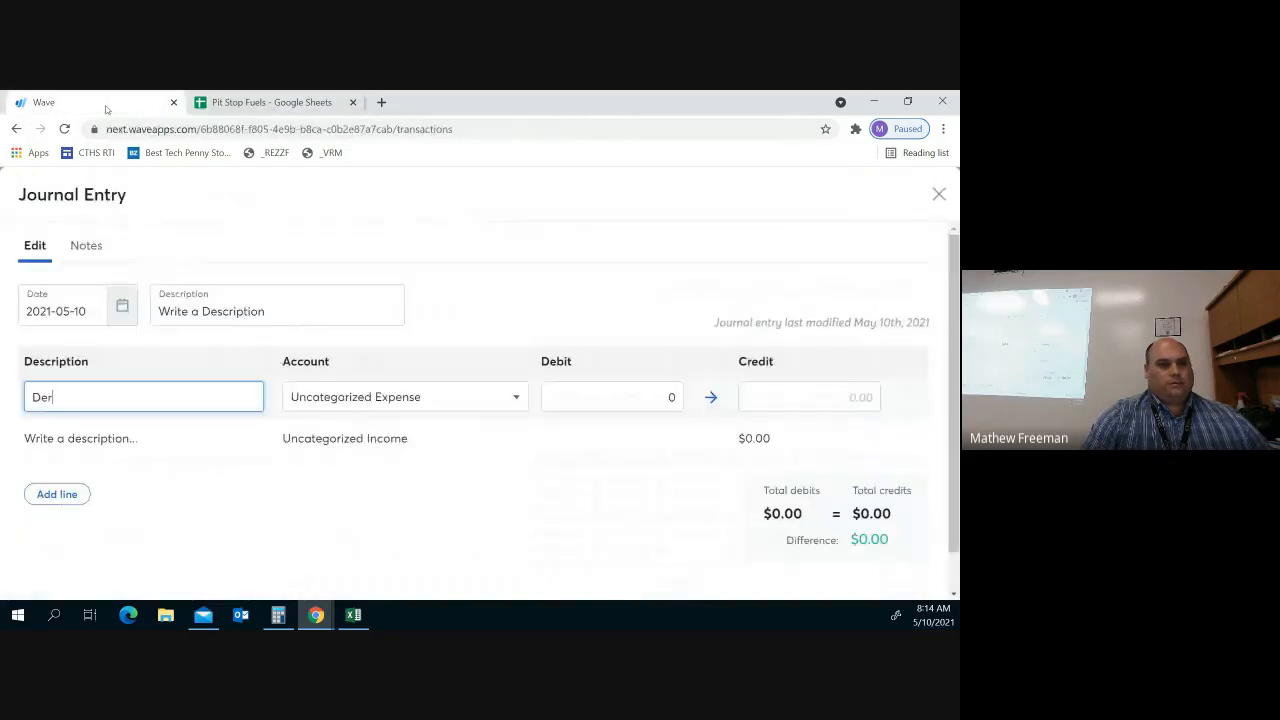
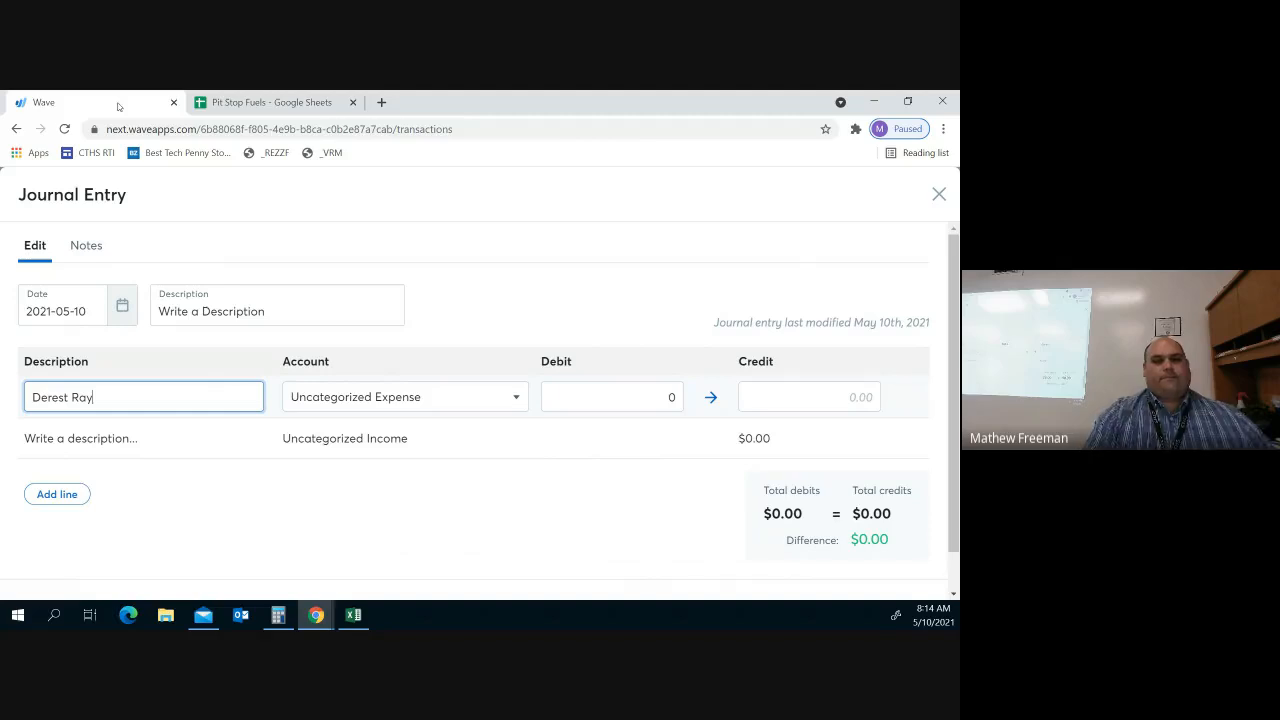
# Review pay amounts on the Employee Pay sheet and work out figures in Calculator
pyautogui.click(241, 104)
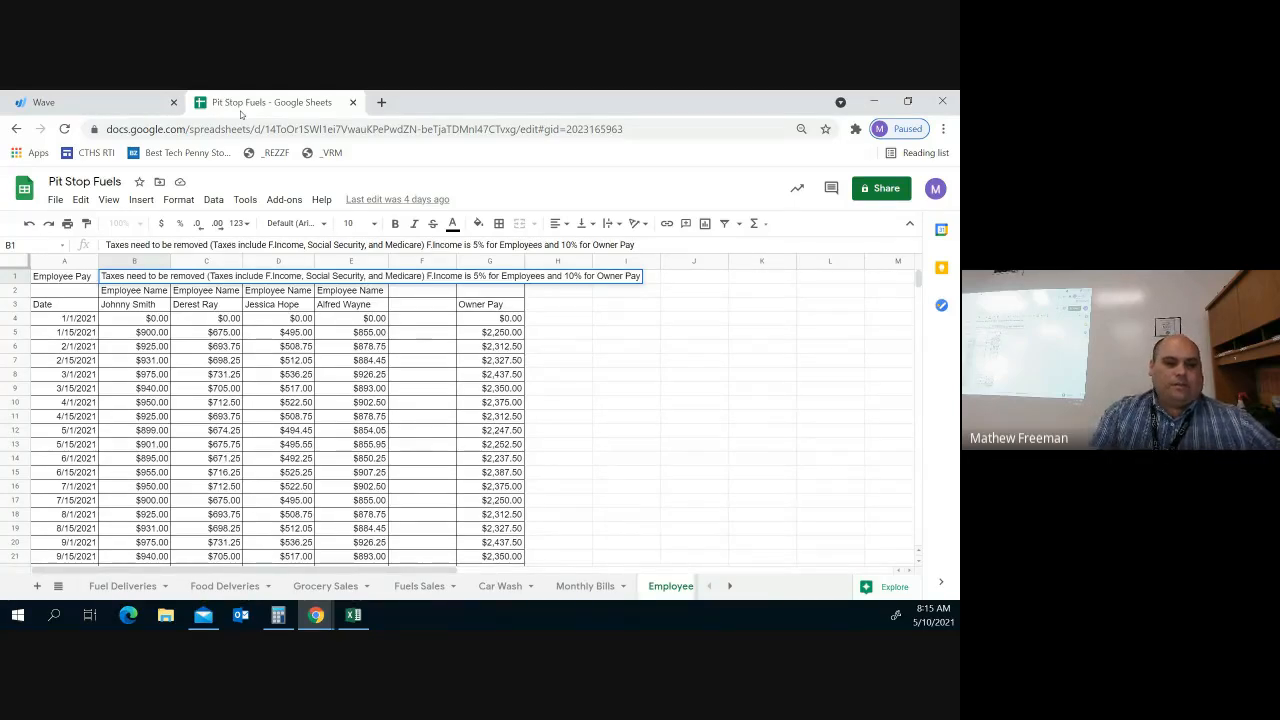
pyautogui.click(278, 615)
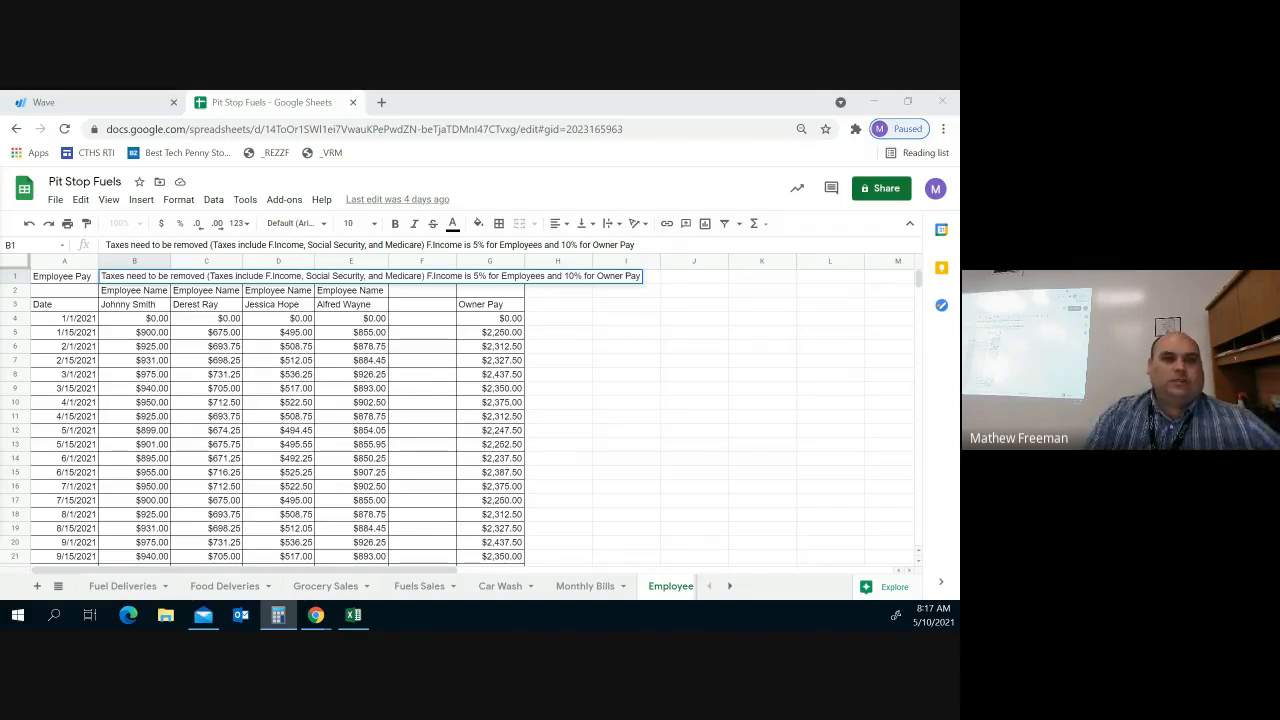
pyautogui.hotkey('alt', 'Tab')
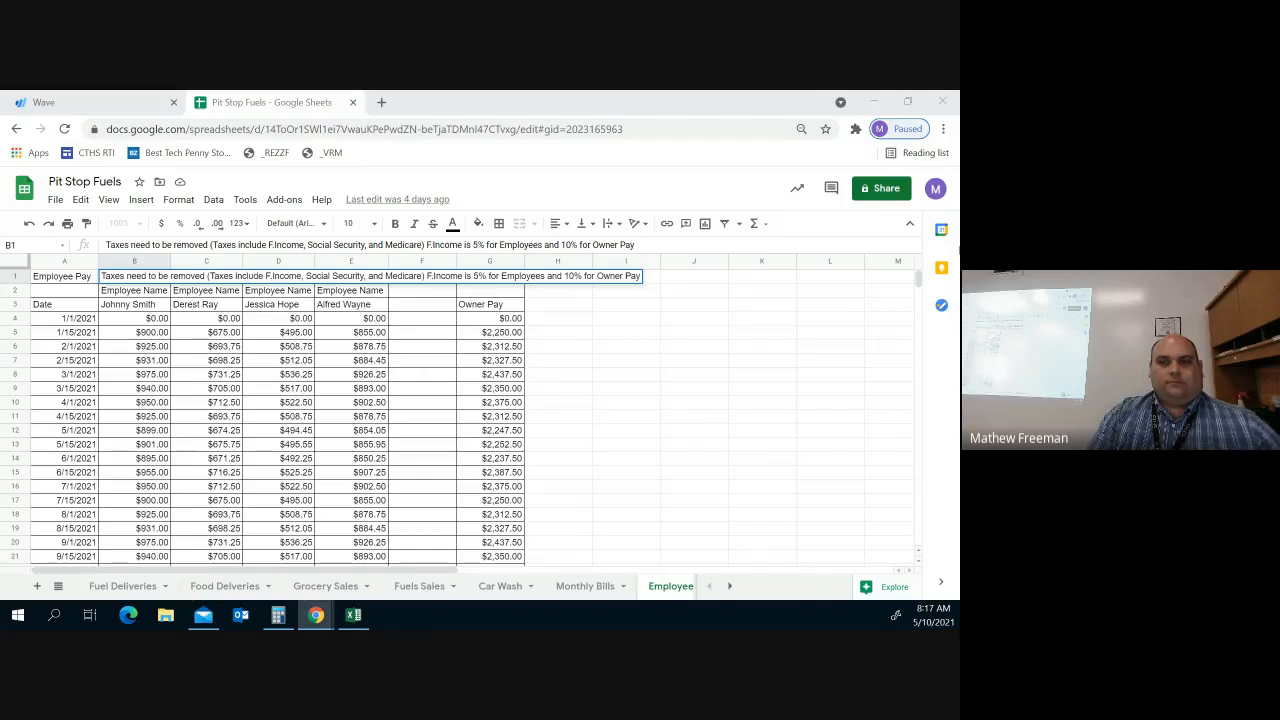
# Choose Payroll Gross Pay under Expenses as the first journal line's account
pyautogui.click(85, 108)
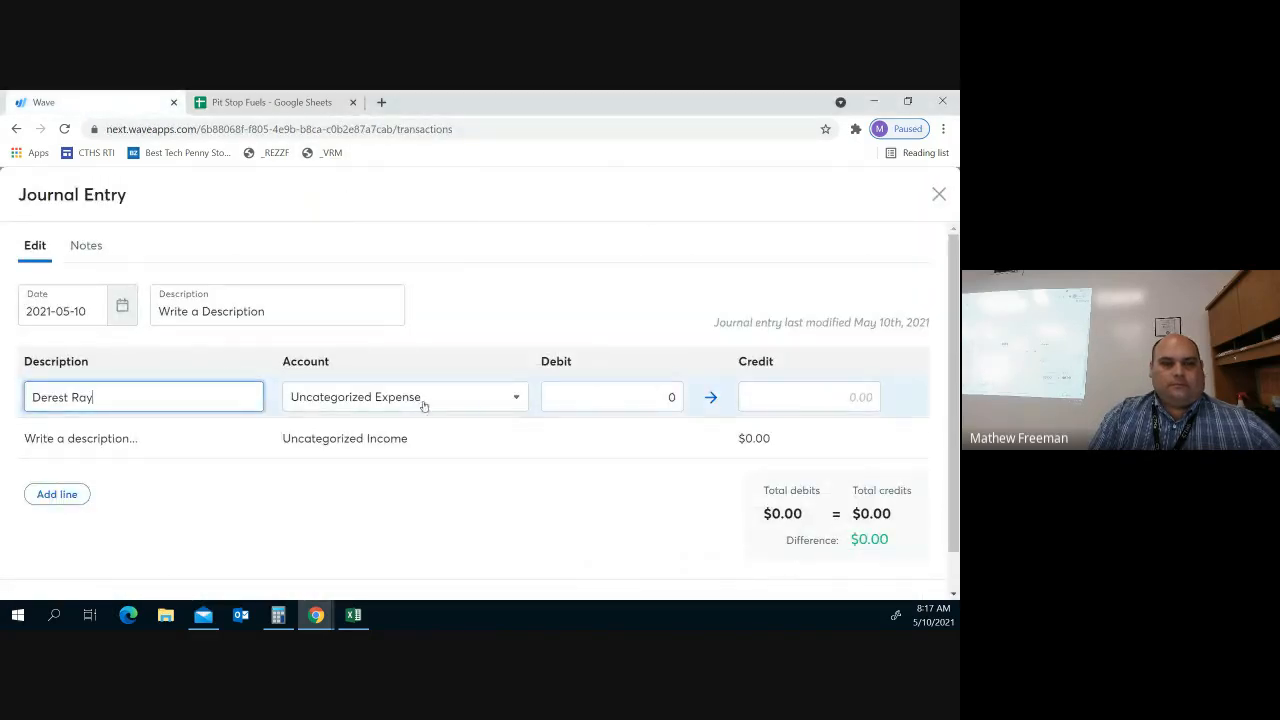
pyautogui.click(463, 403)
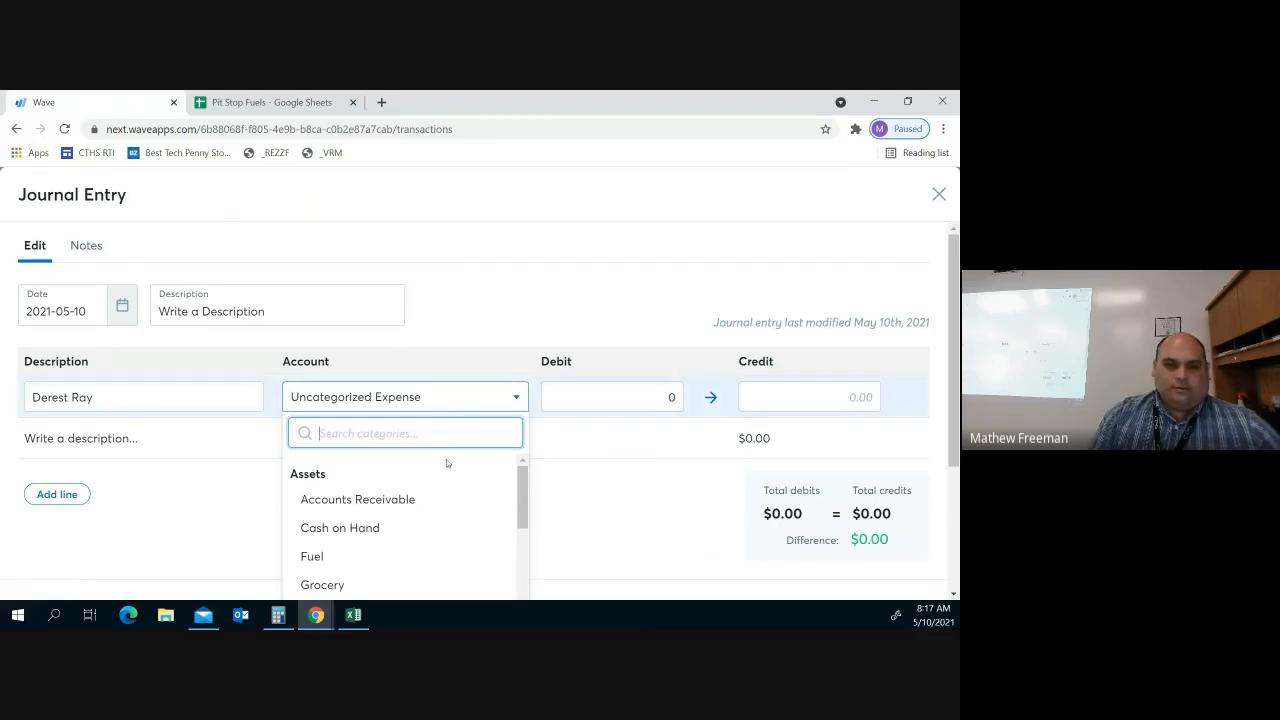
pyautogui.scroll(-1, 452, 488)
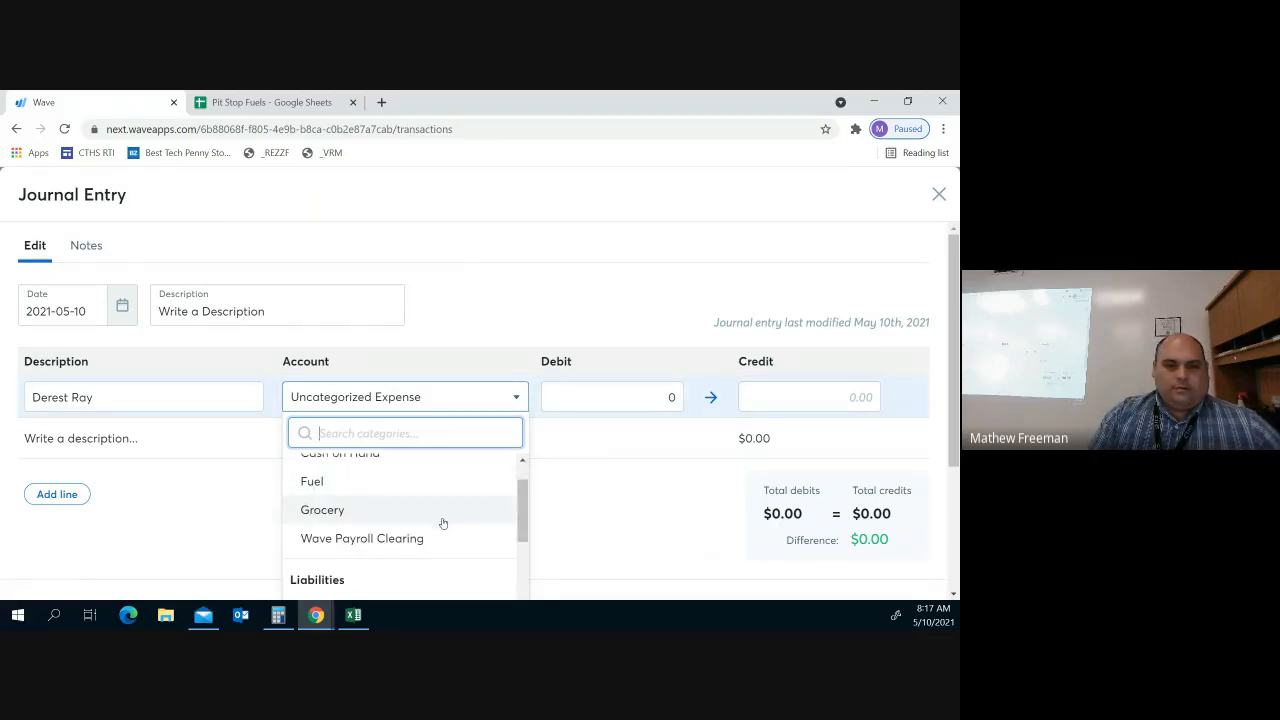
pyautogui.scroll(-4, 443, 523)
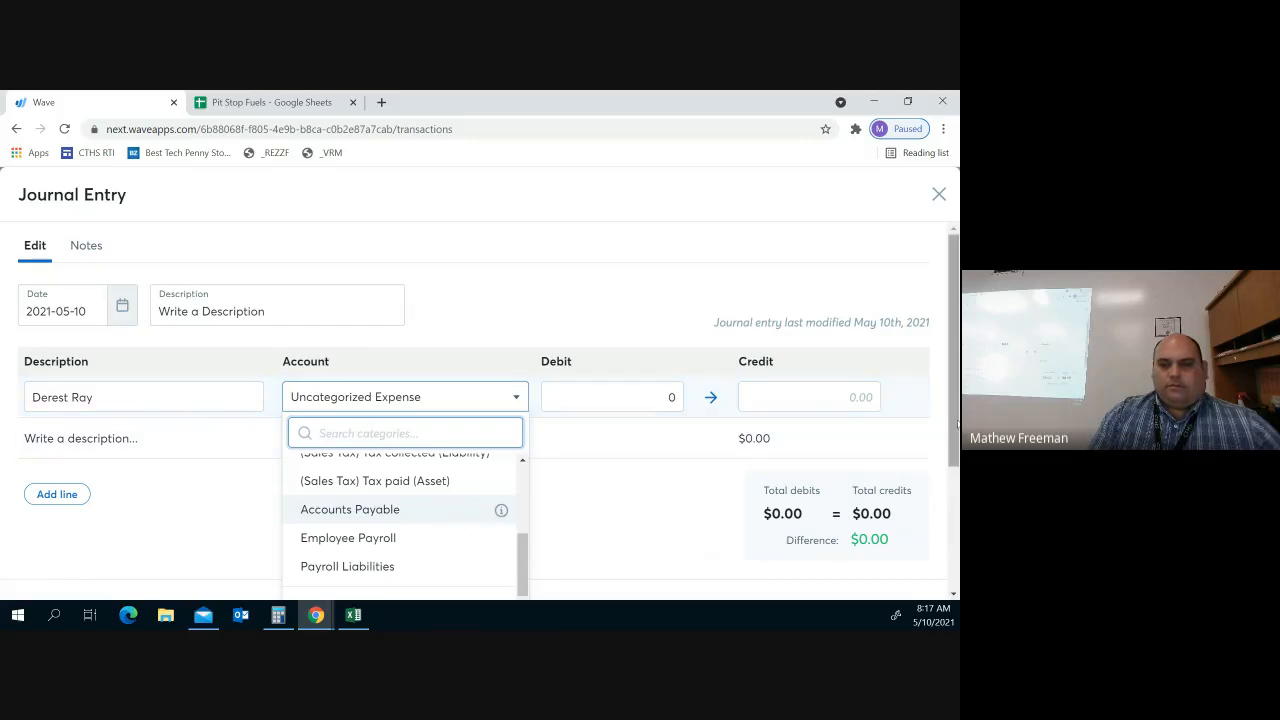
pyautogui.scroll(-2, 957, 425)
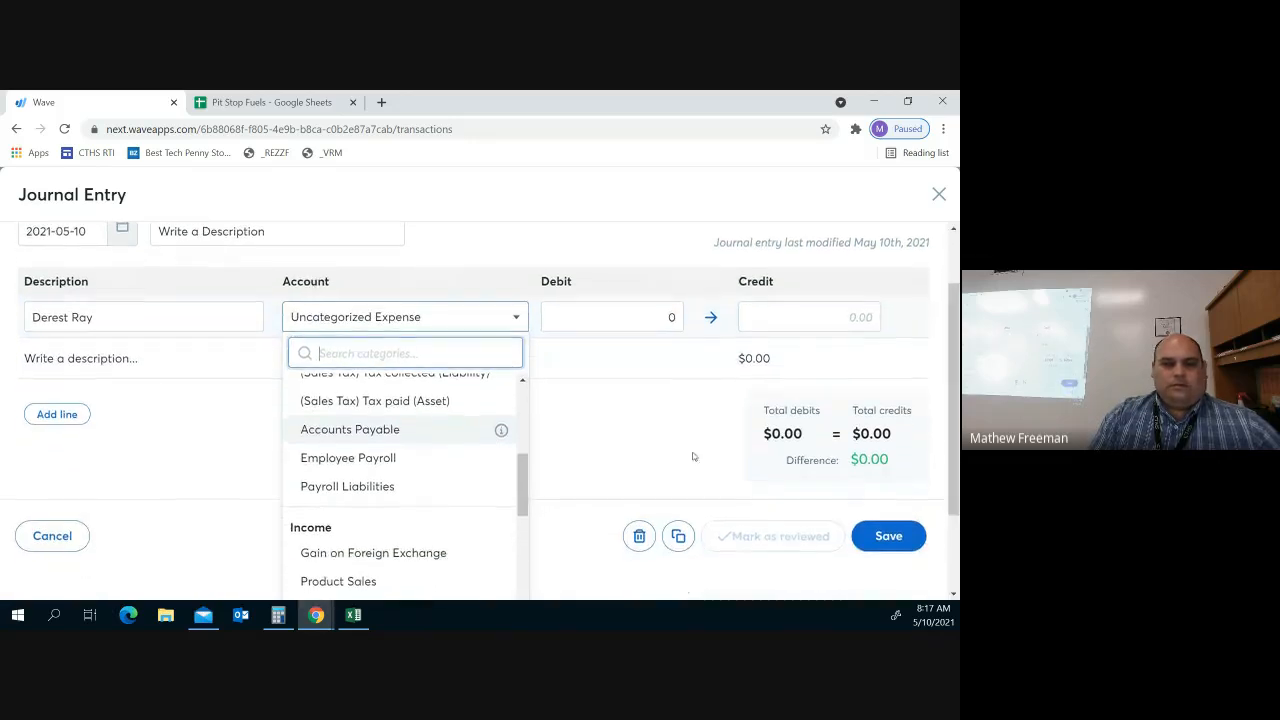
pyautogui.scroll(-1, 343, 426)
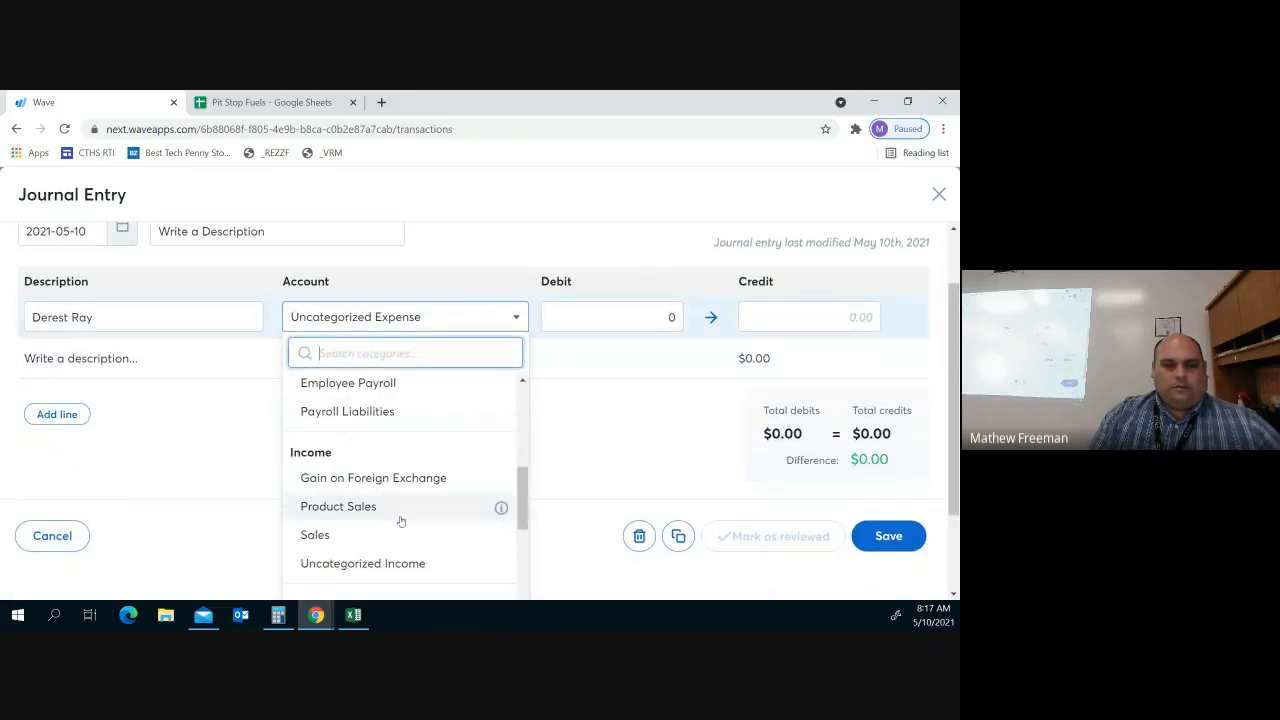
pyautogui.scroll(-3, 430, 518)
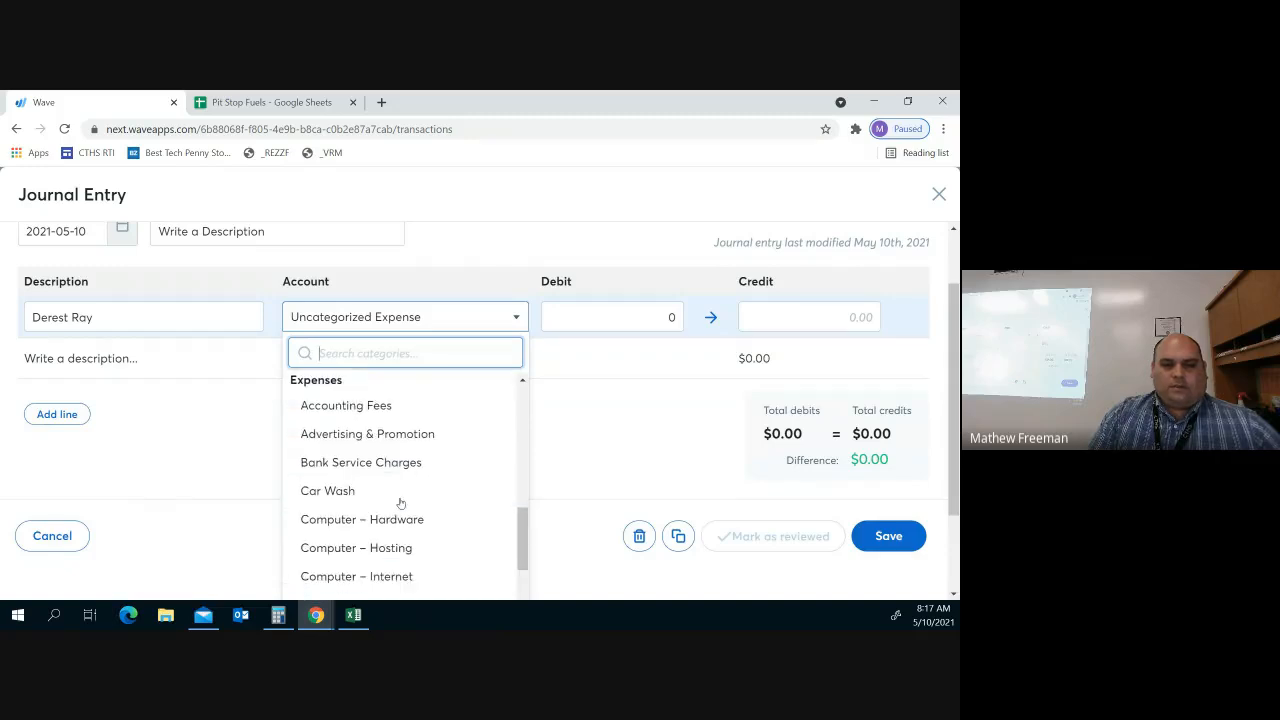
pyautogui.scroll(-5, 400, 503)
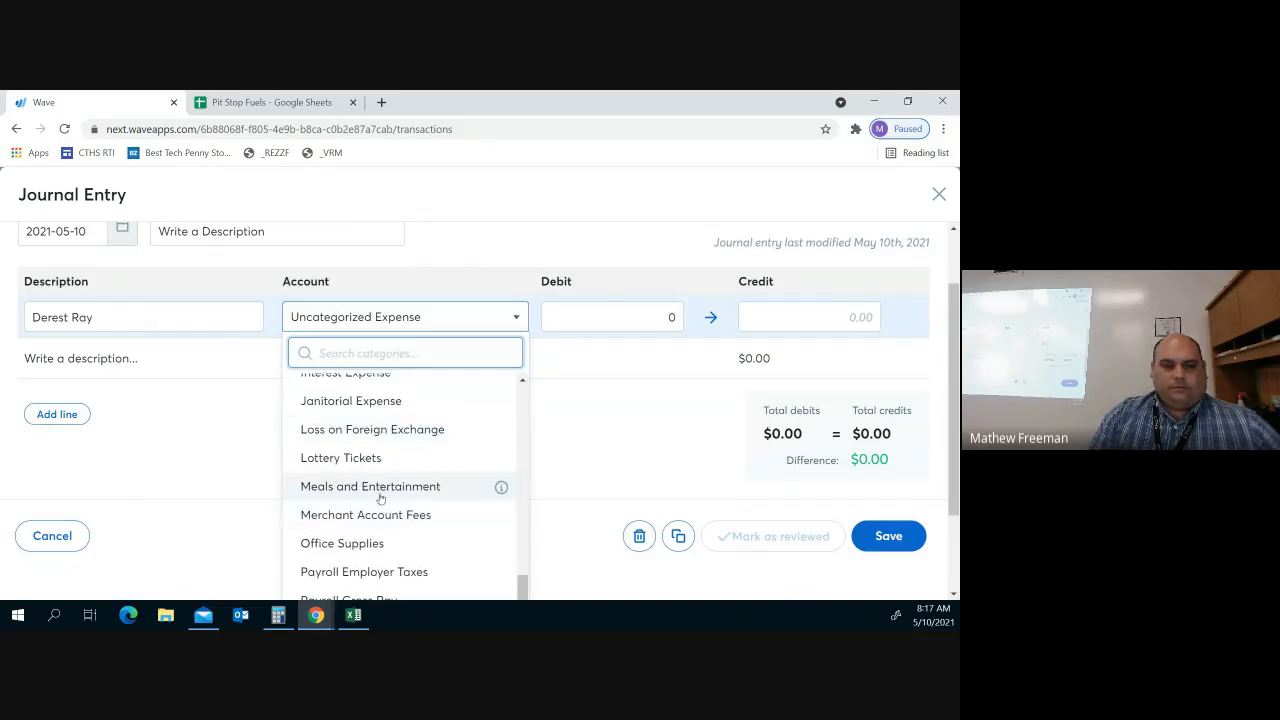
pyautogui.scroll(-1, 434, 568)
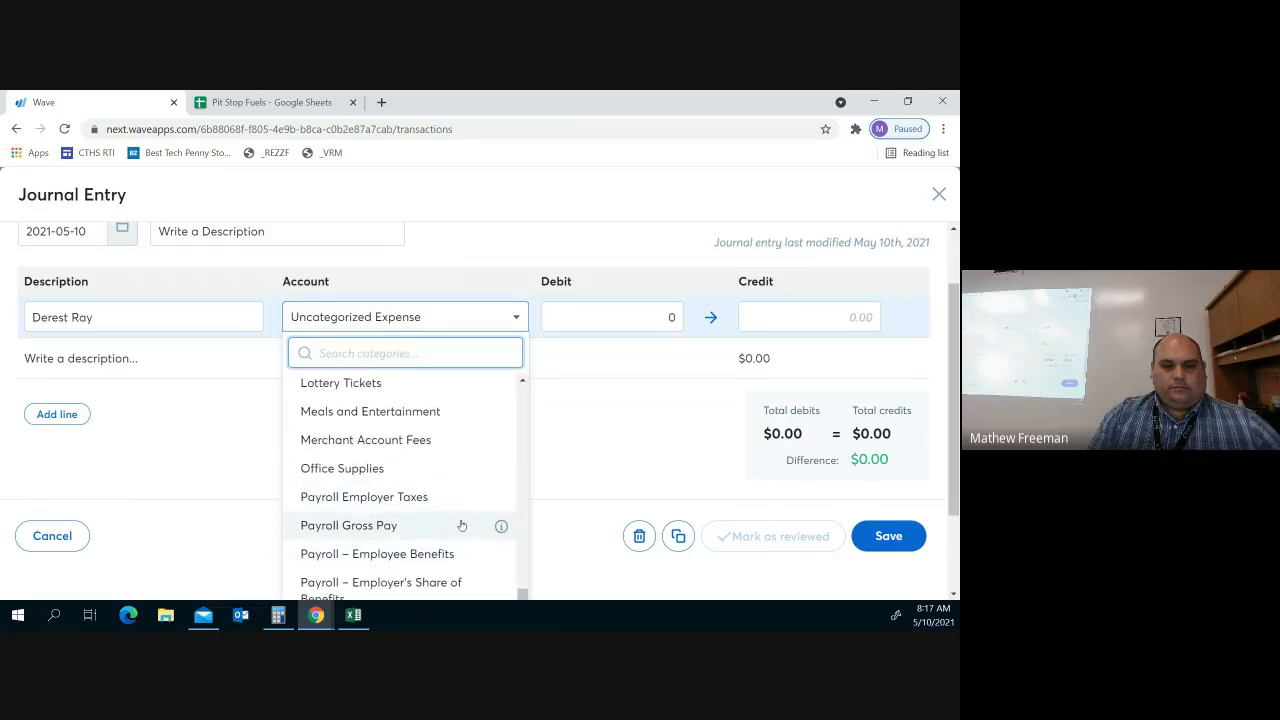
pyautogui.scroll(-1, 408, 534)
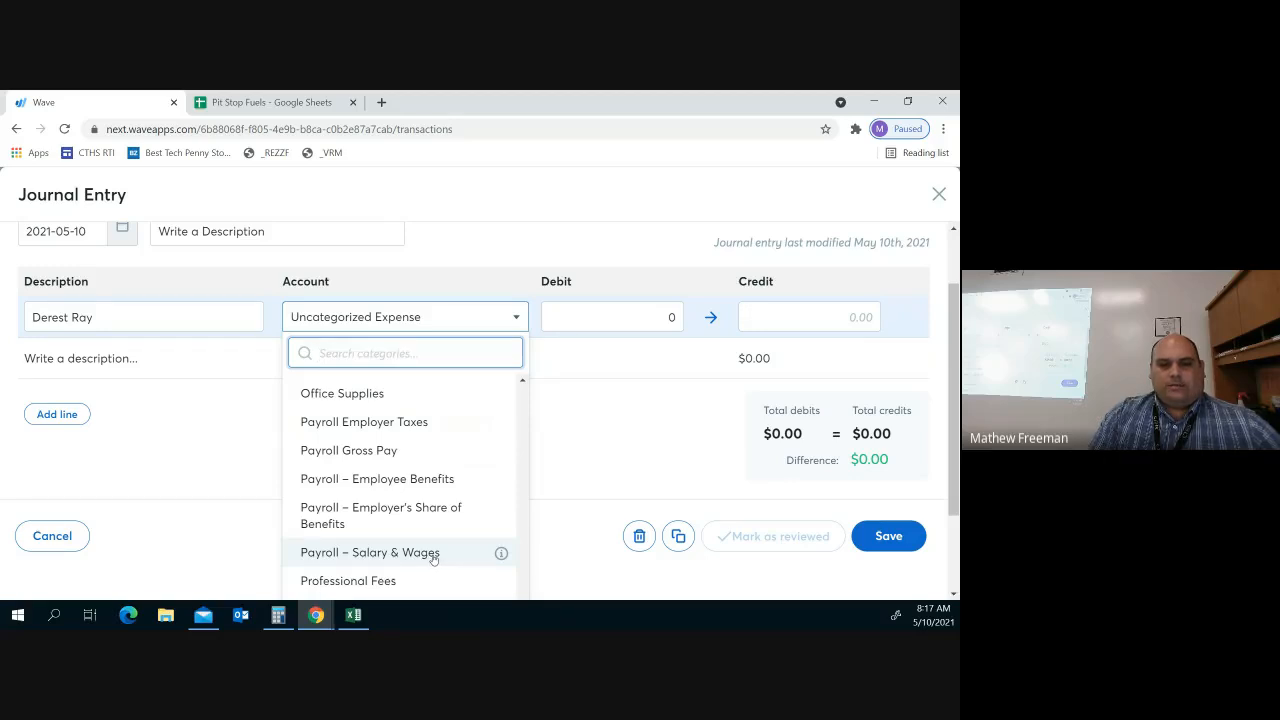
pyautogui.click(414, 451)
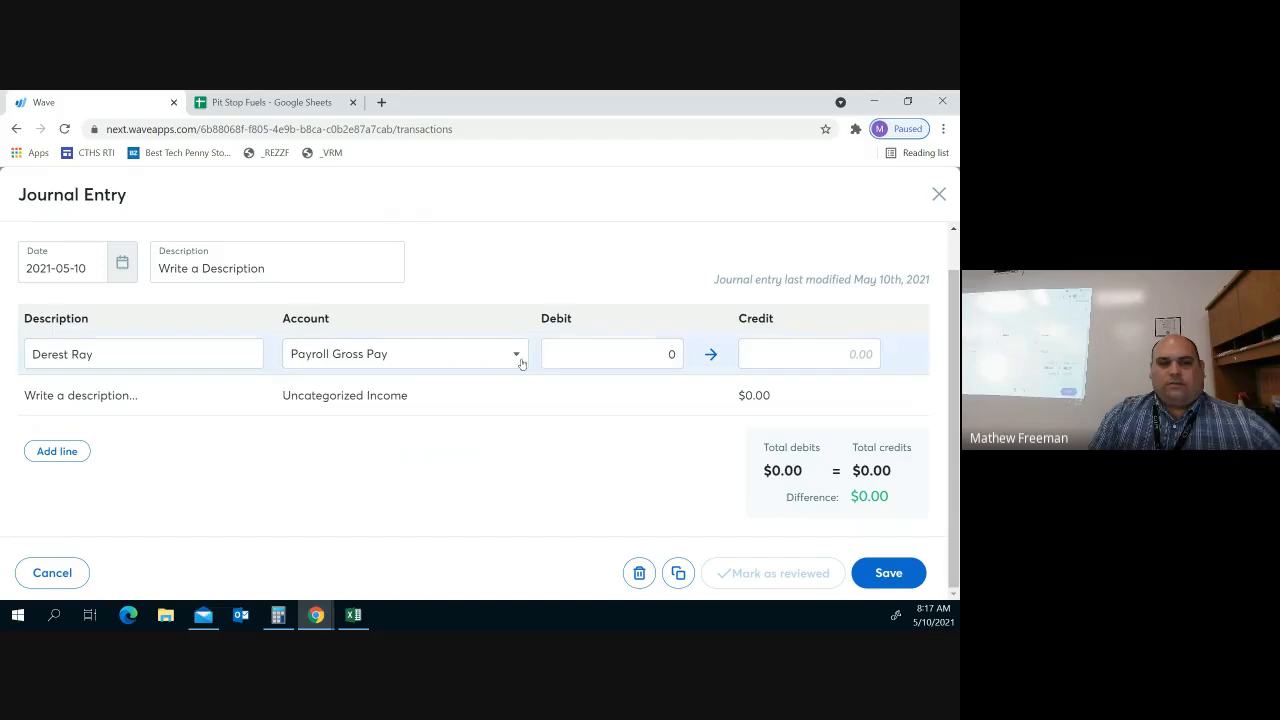
# Debit $675.00 on the Payroll Gross Pay line, then move to the second line
pyautogui.click(670, 354)
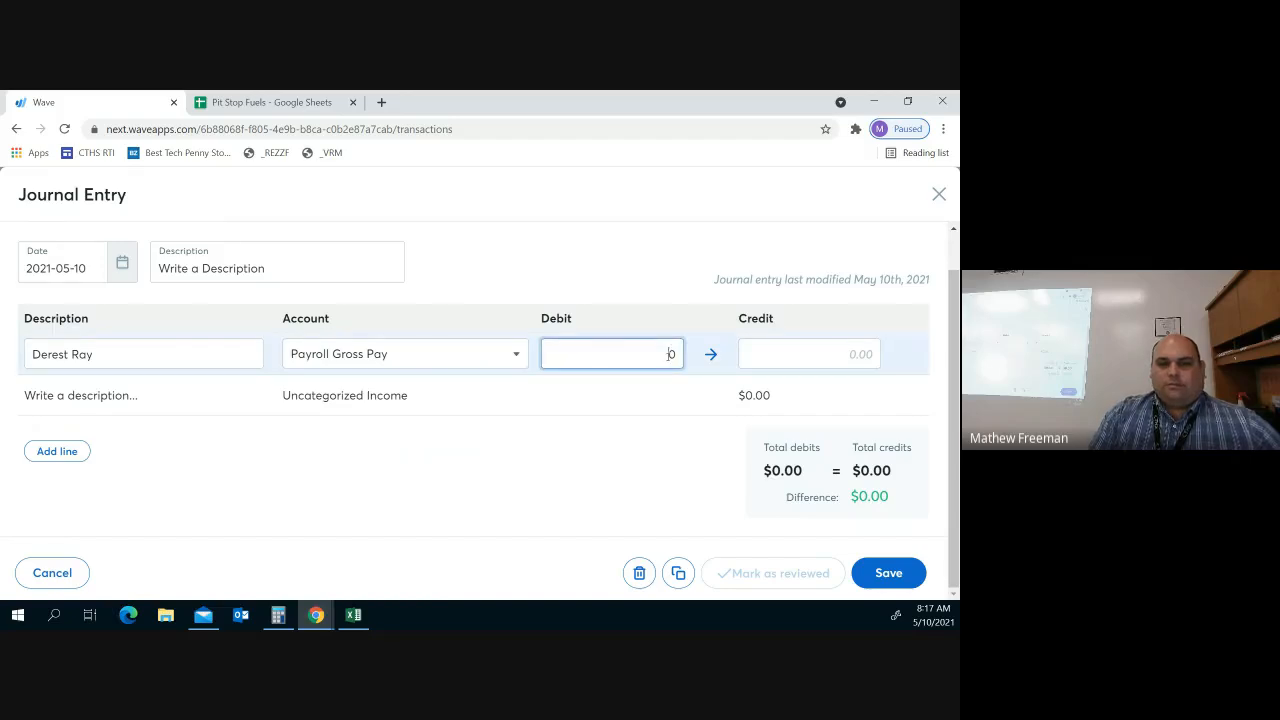
pyautogui.write('6750')
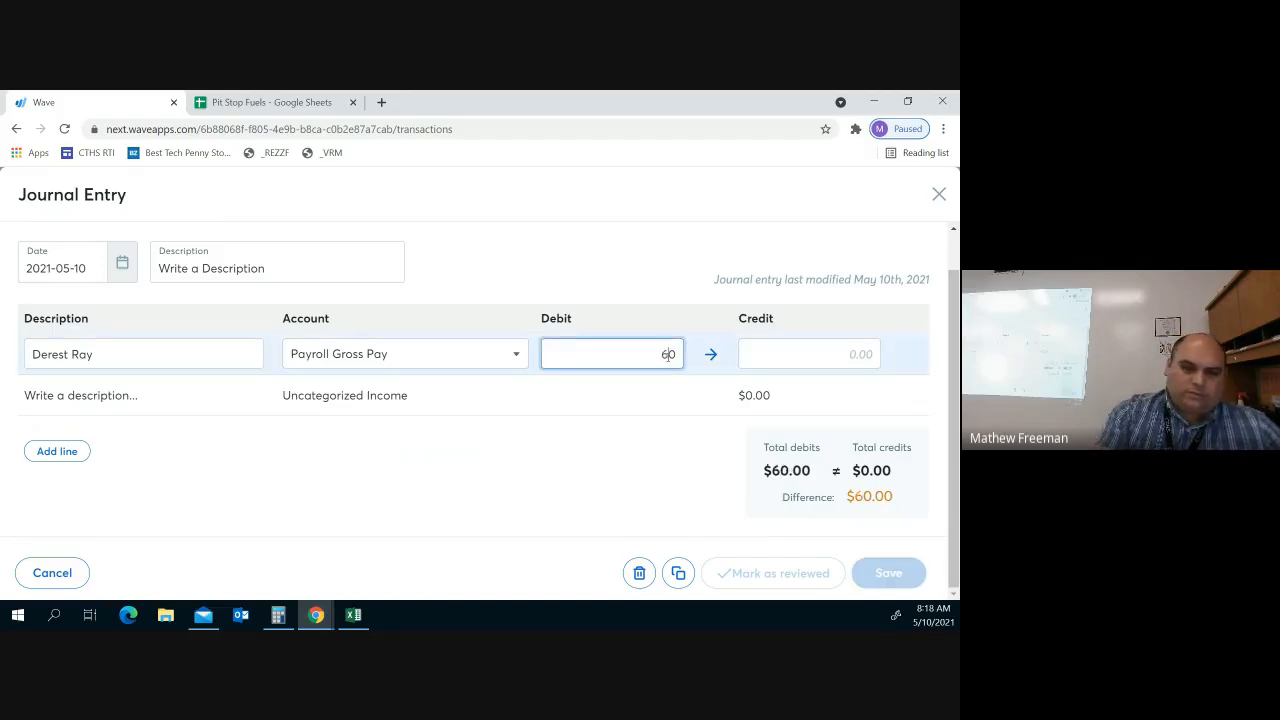
pyautogui.press('BackSpace')
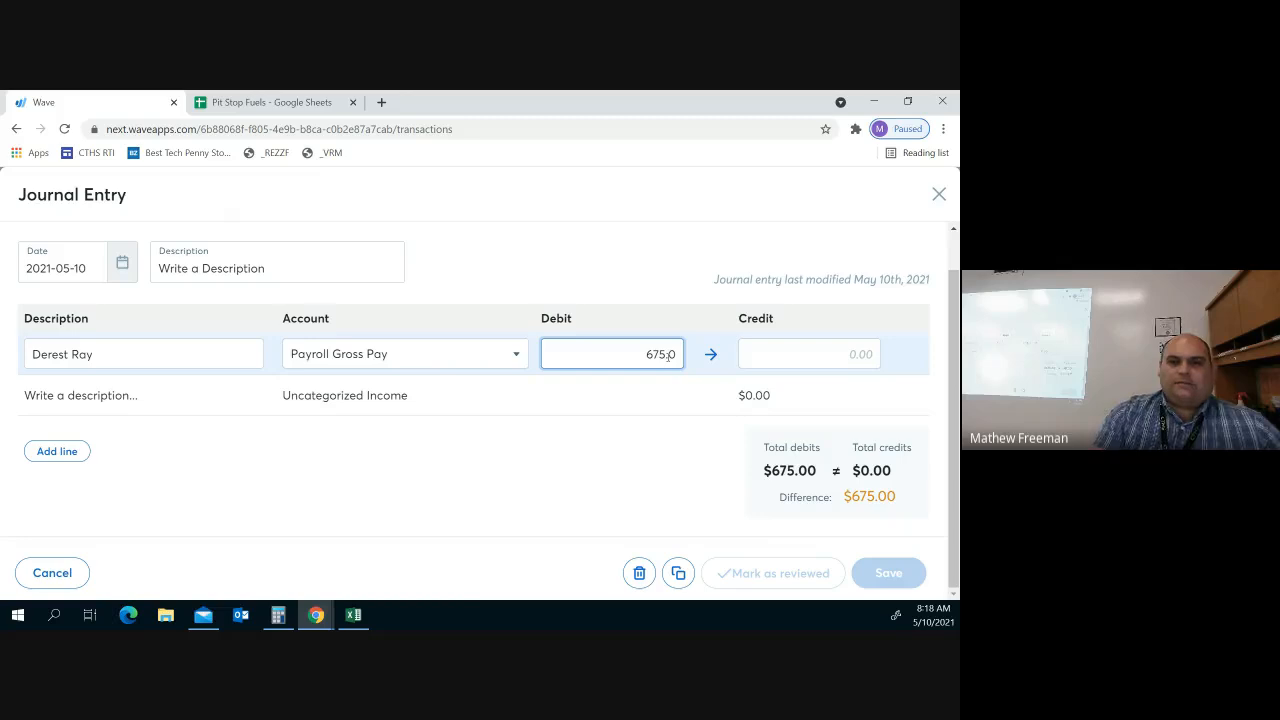
pyautogui.write('.00')
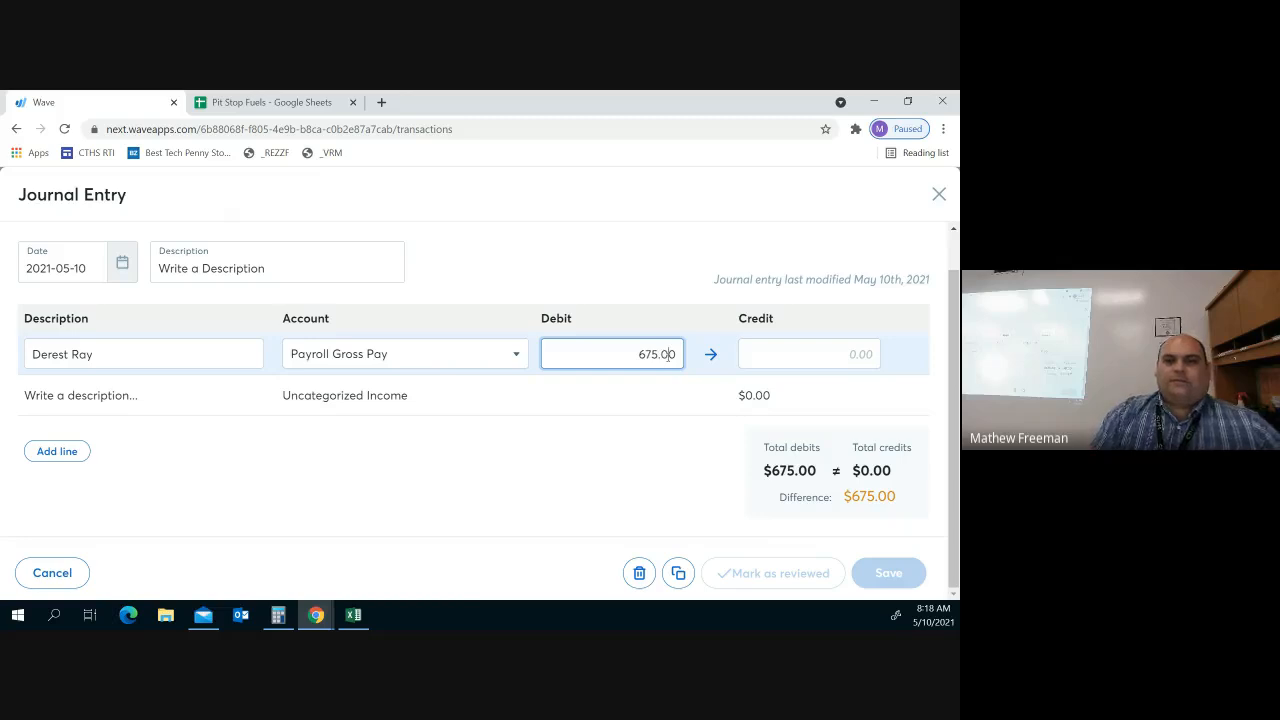
pyautogui.click(368, 395)
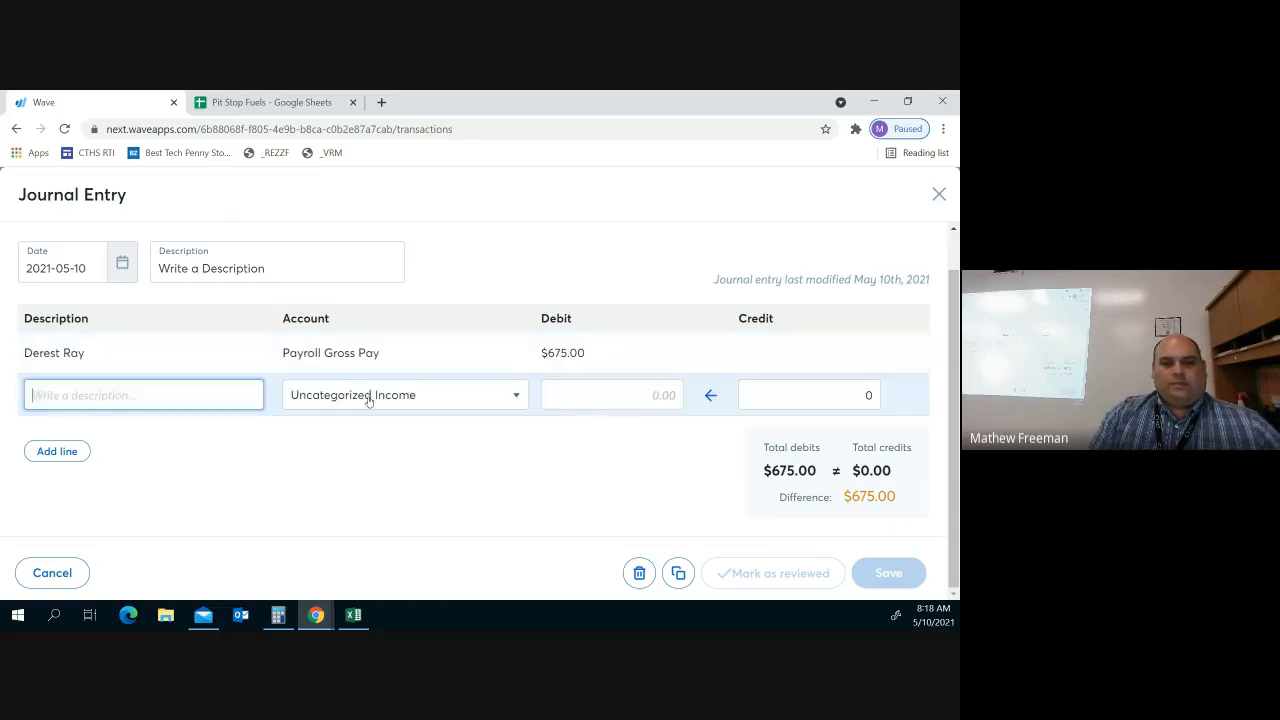
# Pick Payroll Employer Taxes from the account list for the second line
pyautogui.click(518, 399)
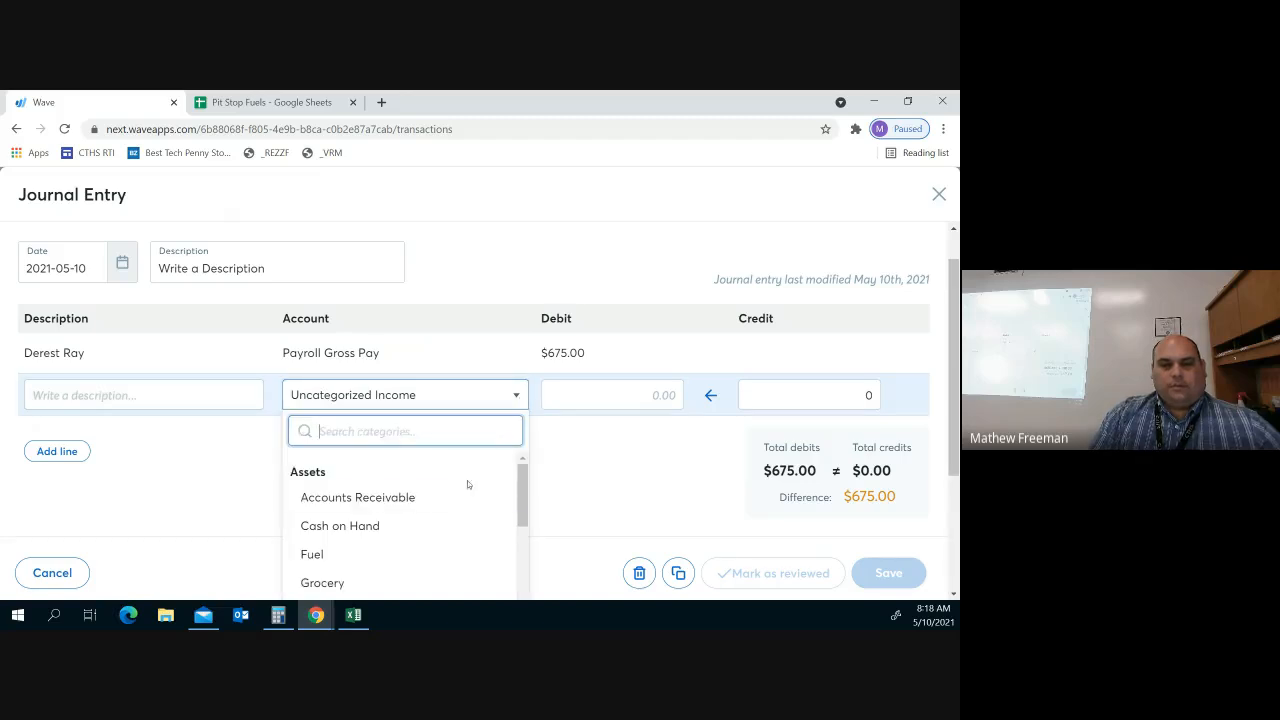
pyautogui.scroll(-5, 452, 505)
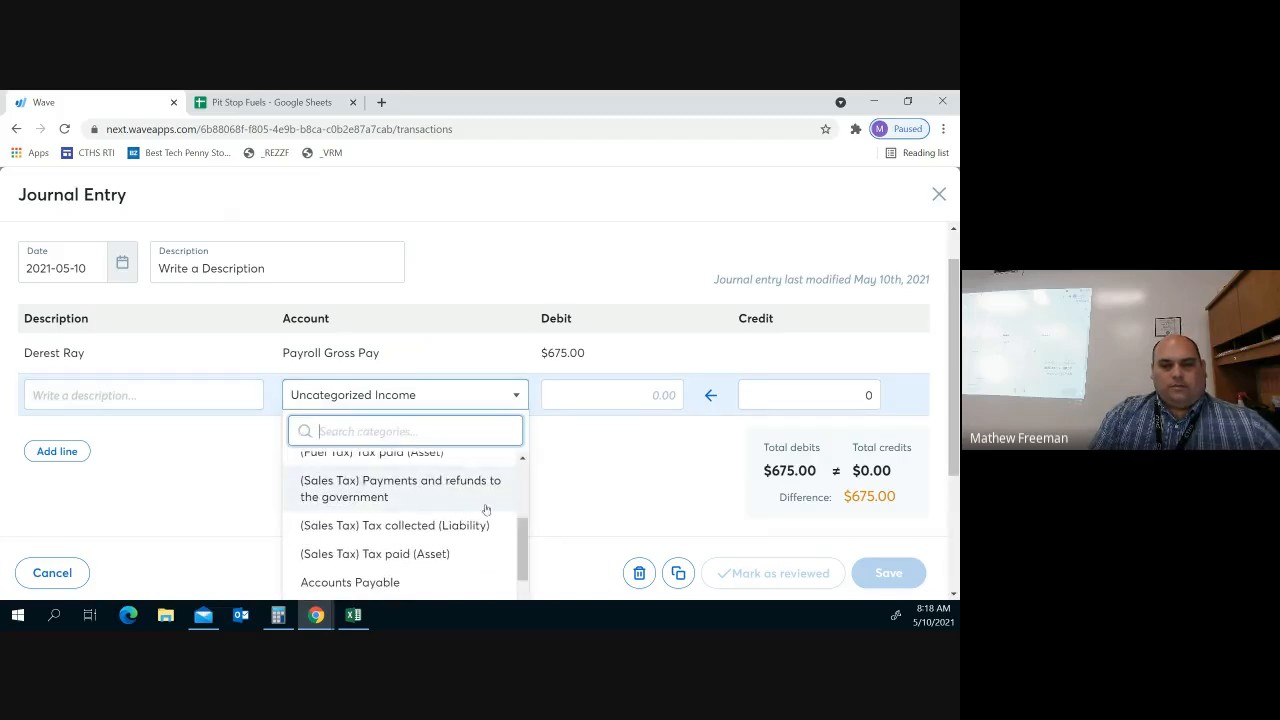
pyautogui.scroll(-8, 430, 505)
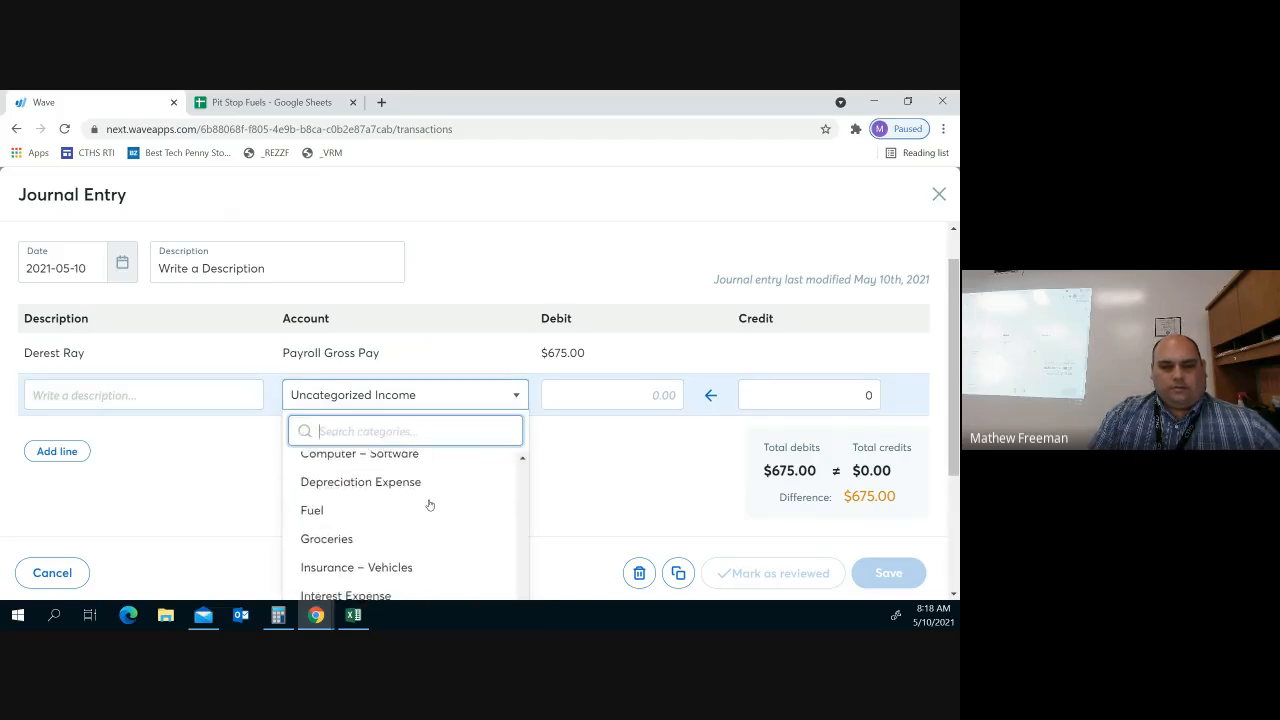
pyautogui.scroll(-3, 430, 505)
pyautogui.scroll(-2, 429, 502)
pyautogui.scroll(2, 430, 510)
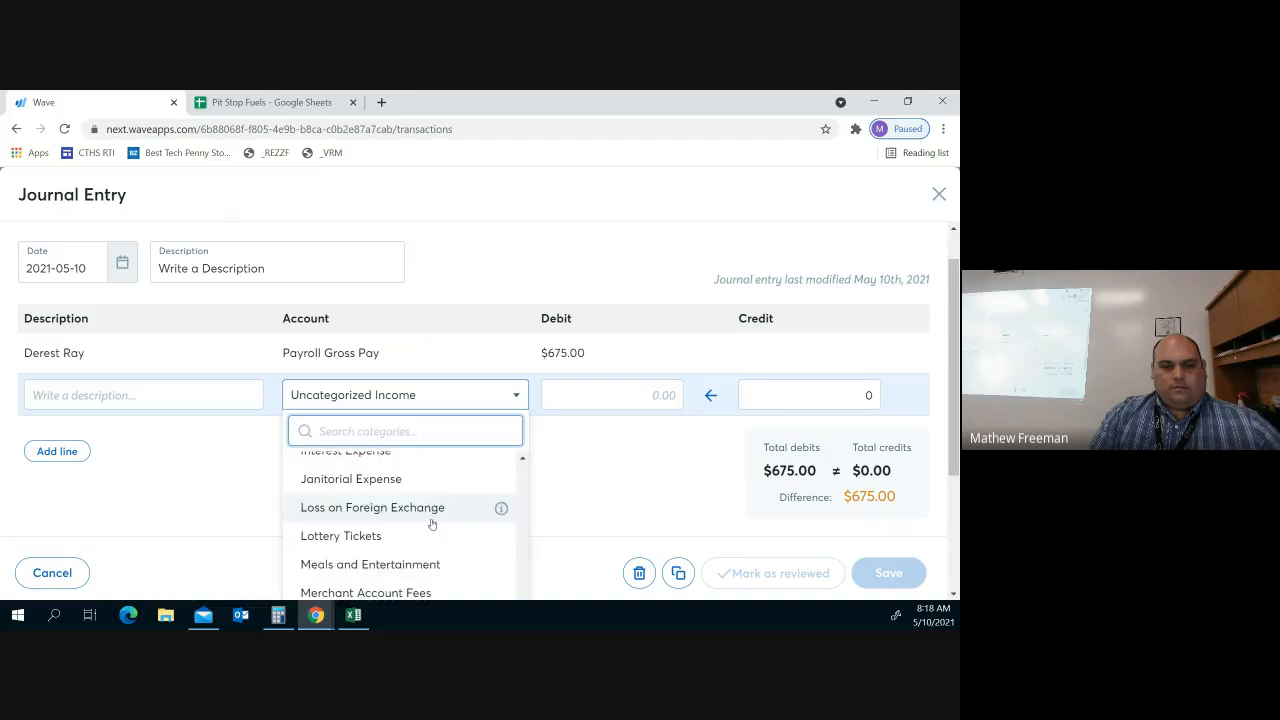
pyautogui.scroll(2, 432, 524)
pyautogui.scroll(-2, 430, 526)
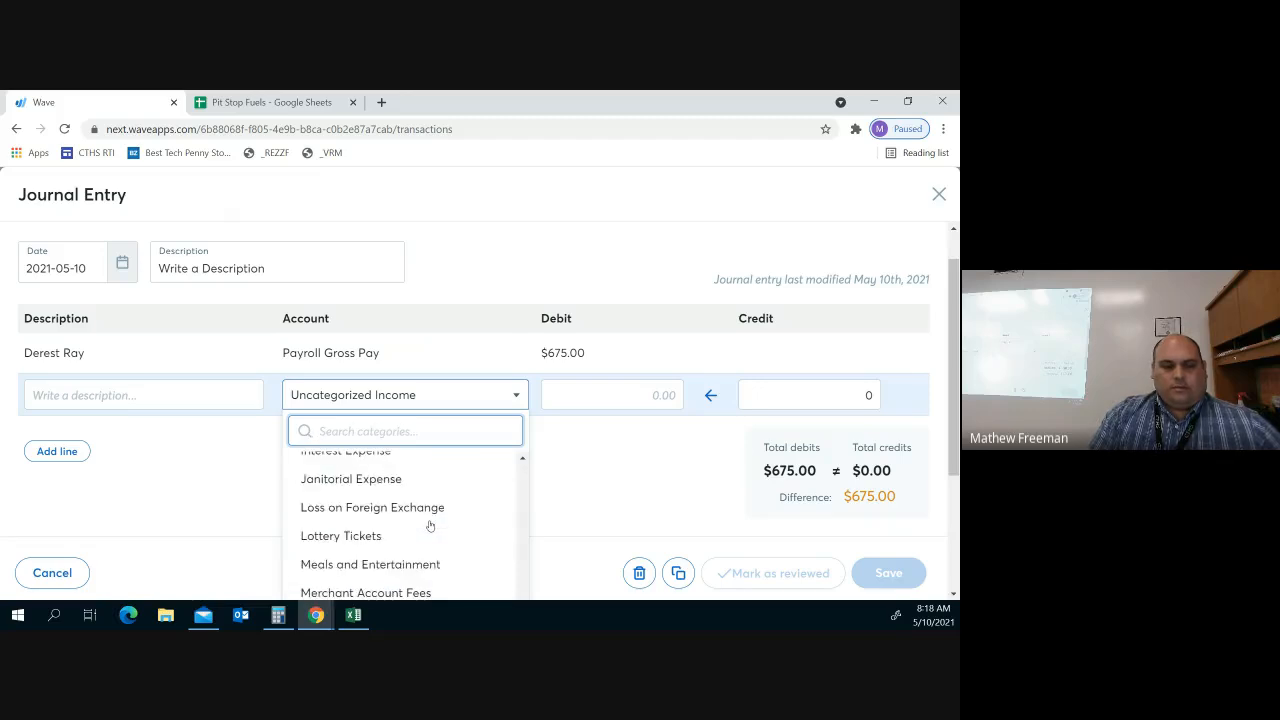
pyautogui.scroll(-2, 450, 535)
pyautogui.scroll(2, 466, 543)
pyautogui.scroll(1, 463, 543)
pyautogui.scroll(3, 463, 543)
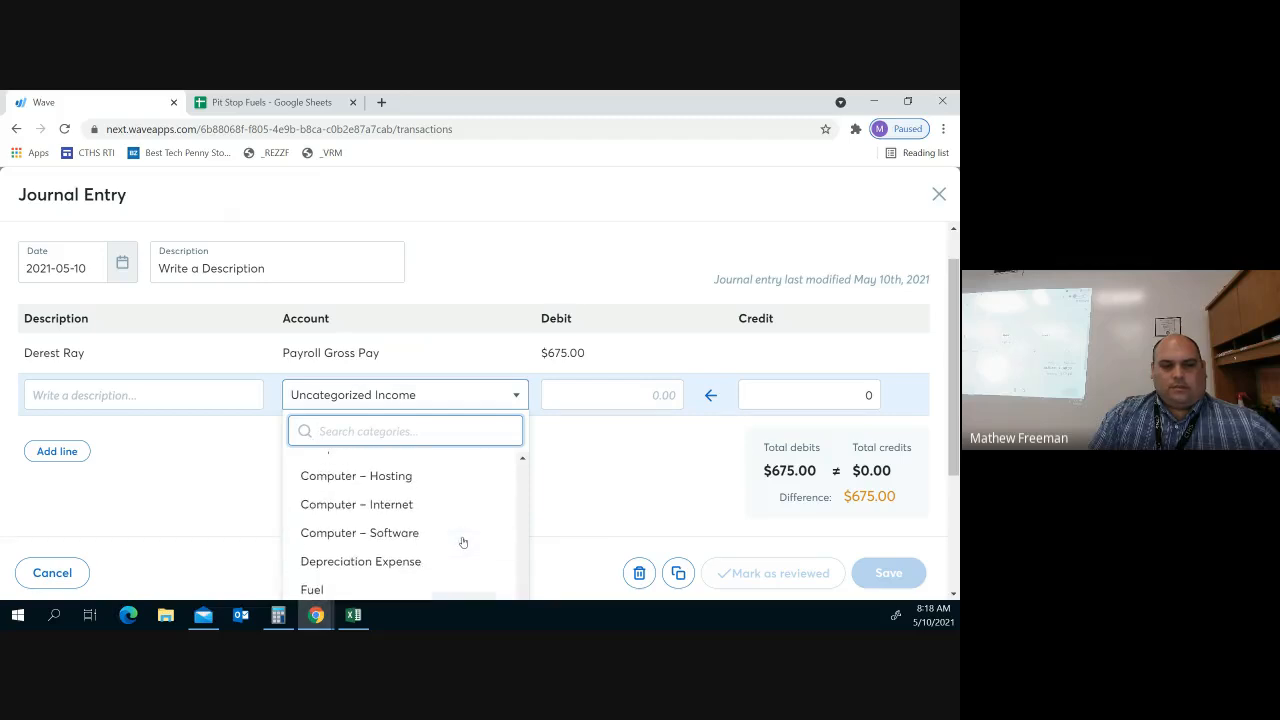
pyautogui.scroll(2, 463, 543)
pyautogui.scroll(-5, 463, 542)
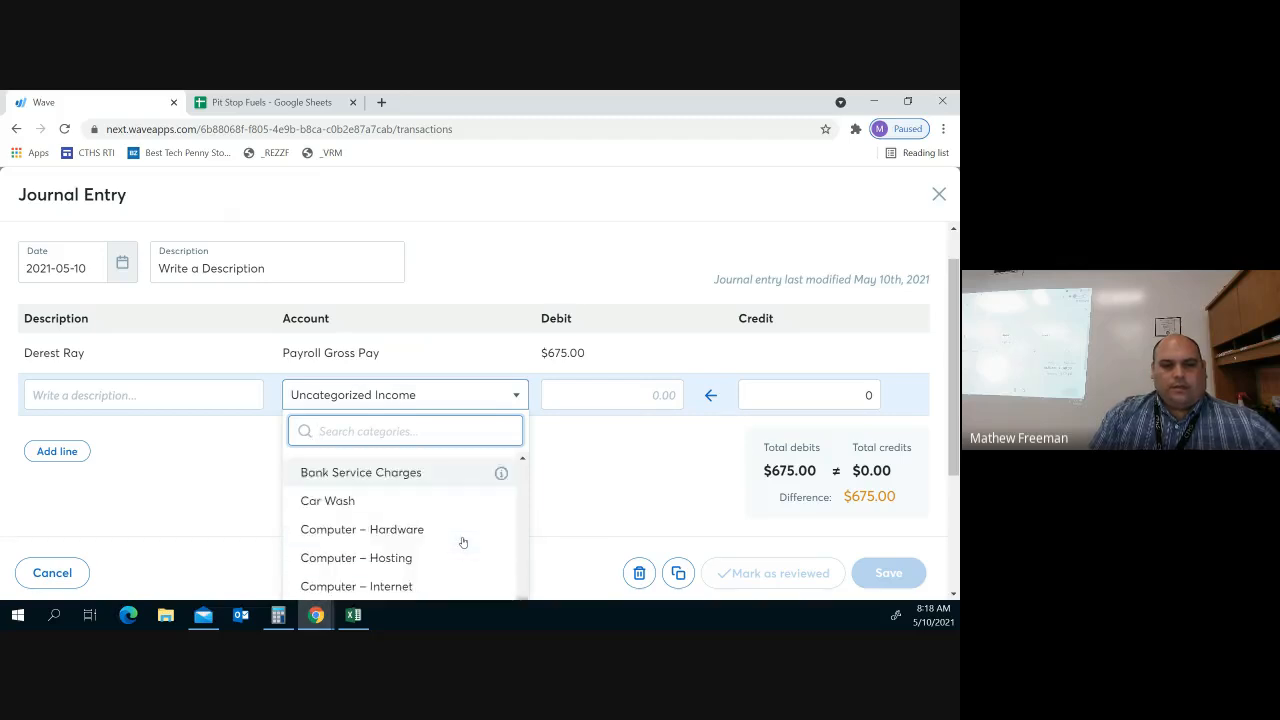
pyautogui.scroll(-3, 463, 542)
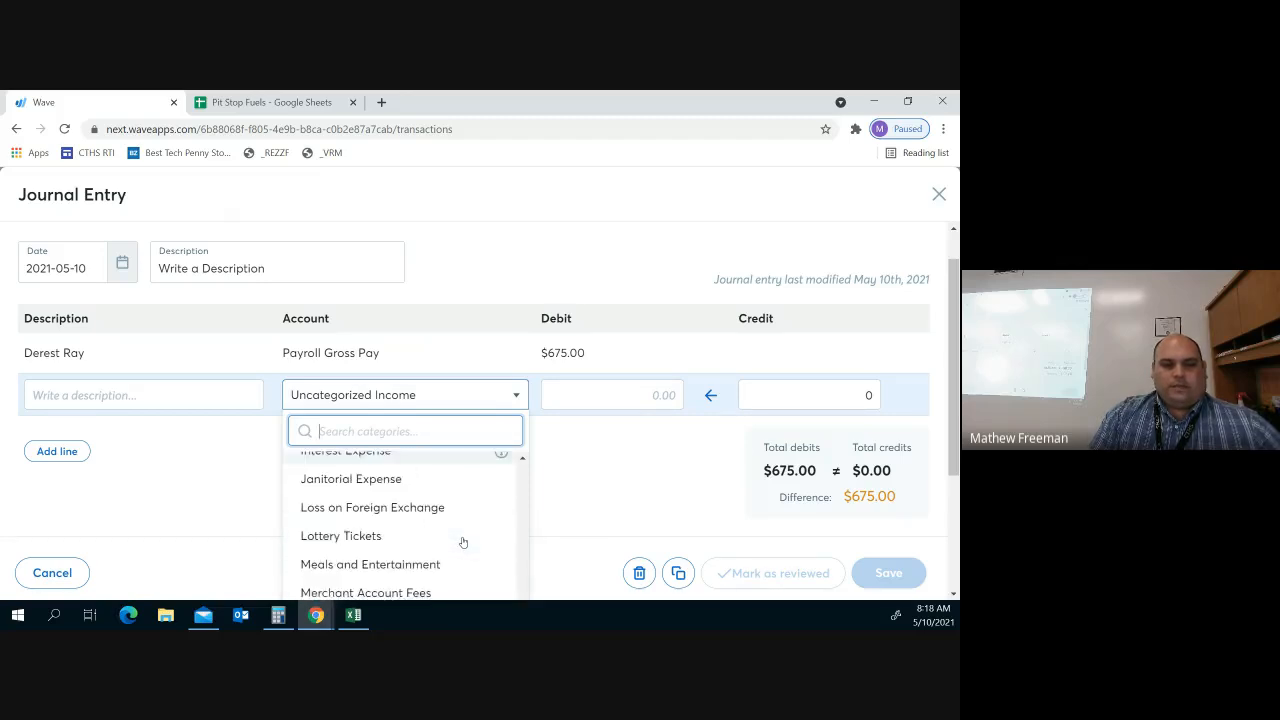
pyautogui.scroll(-1, 463, 543)
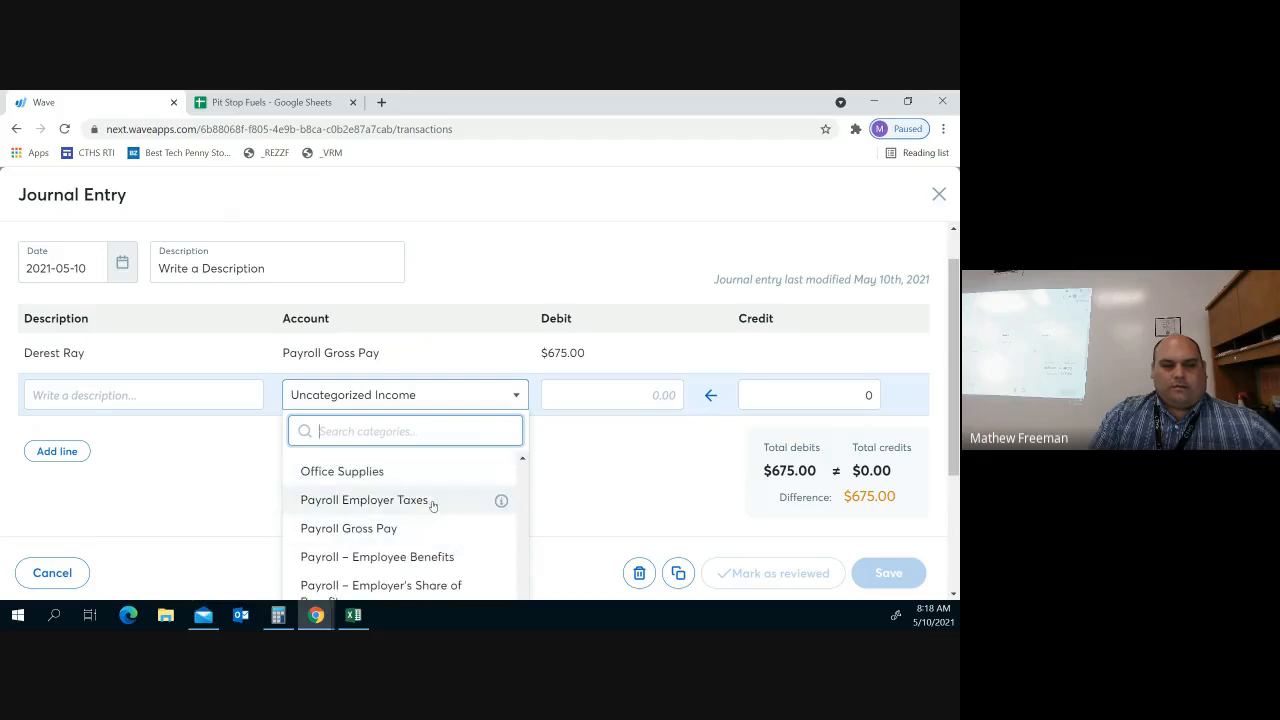
pyautogui.click(432, 503)
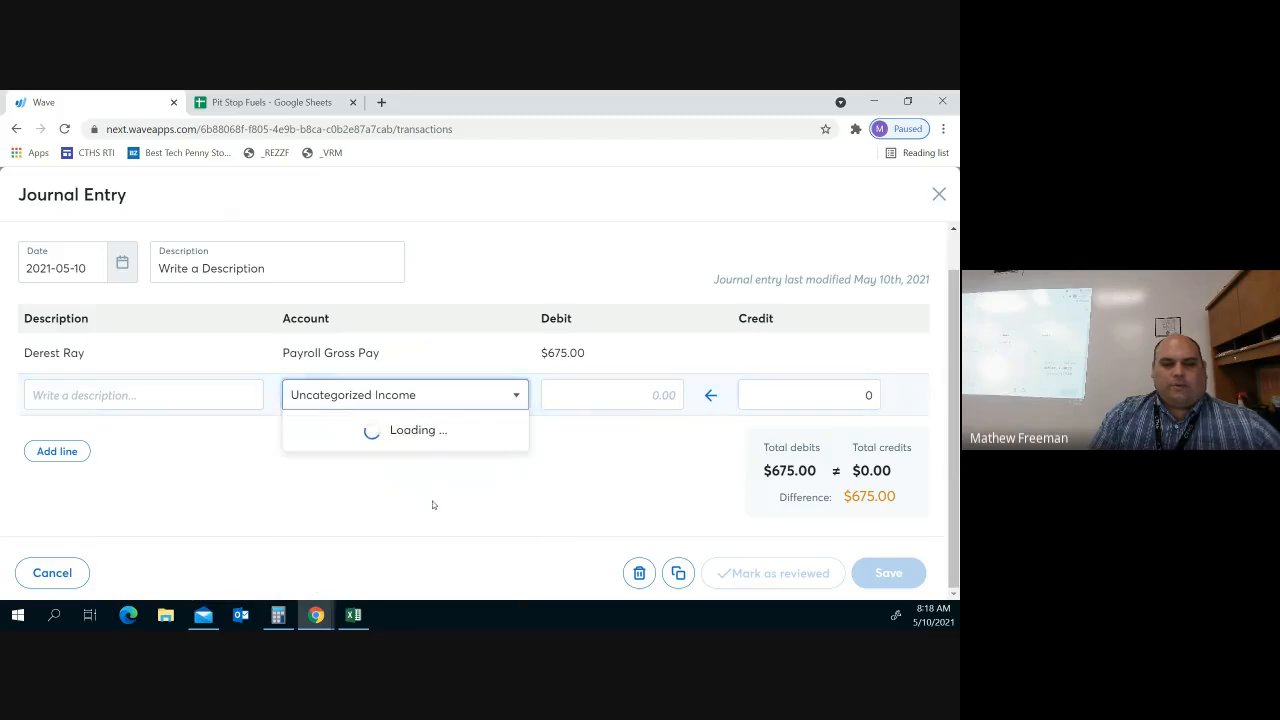
# Try an 85.36 debit on the Payroll Employer Taxes line, clear it, and reopen its account list
pyautogui.click(638, 392)
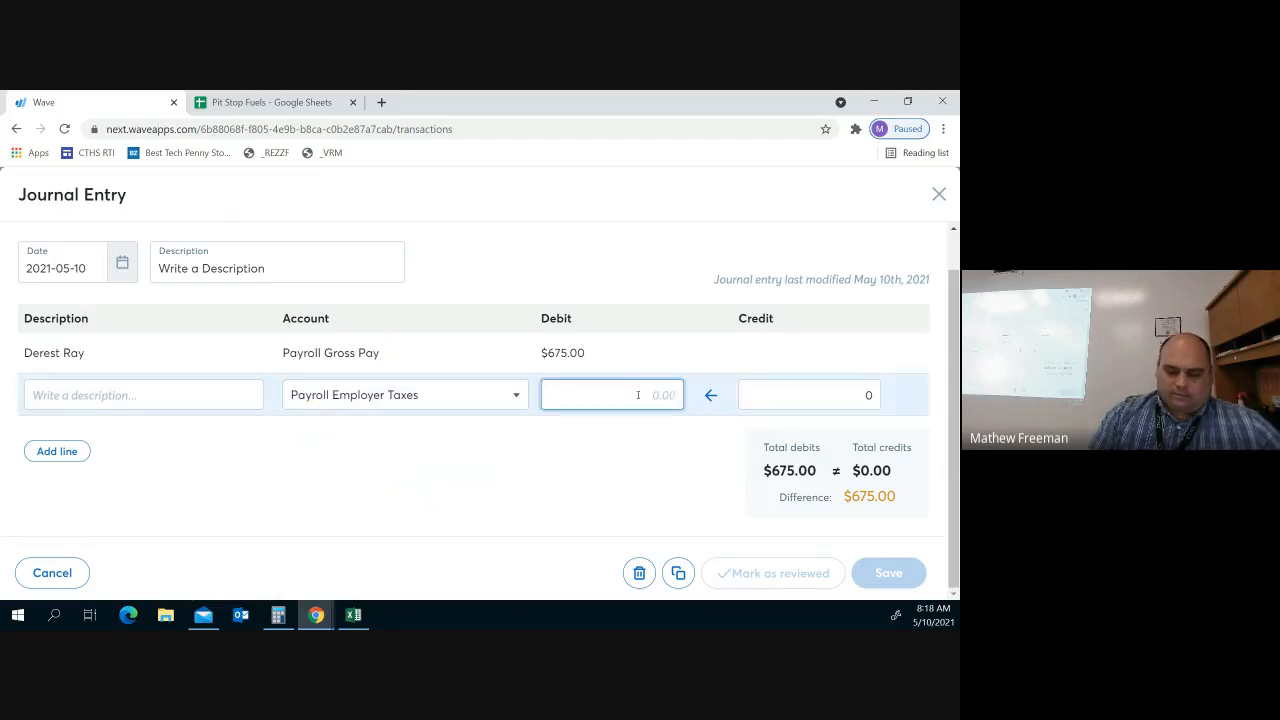
pyautogui.write('85')
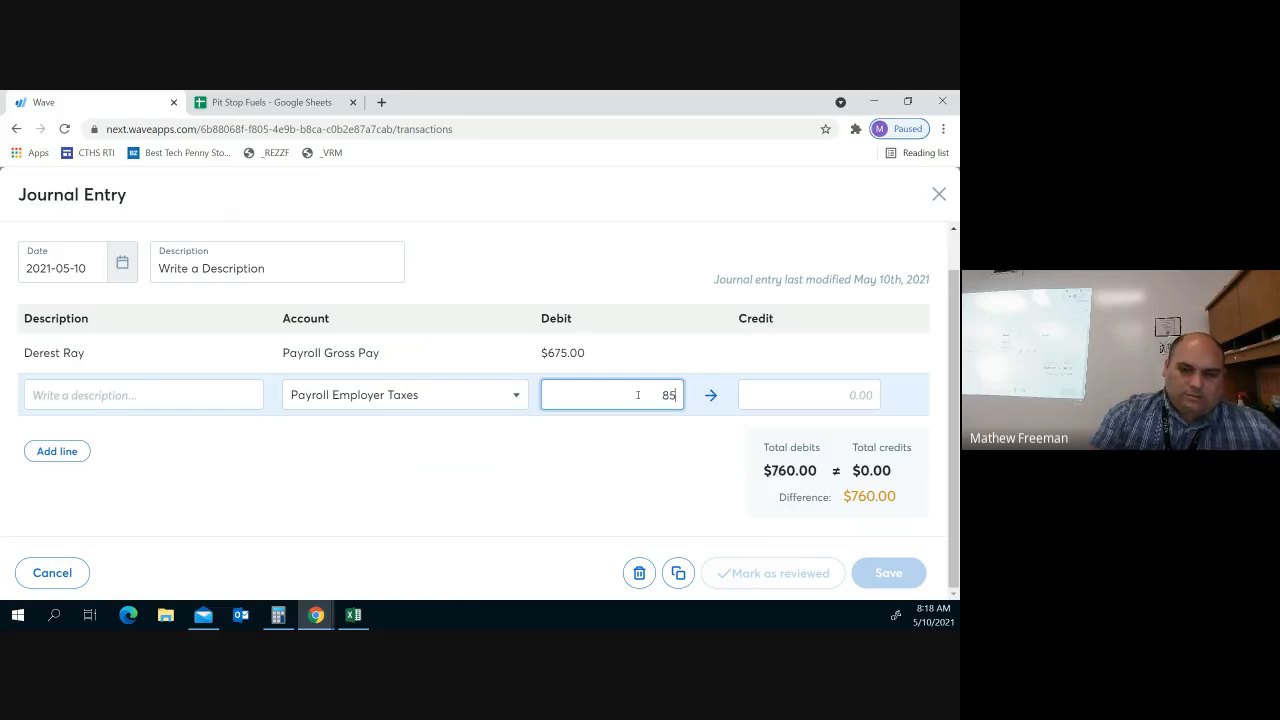
pyautogui.write('.36')
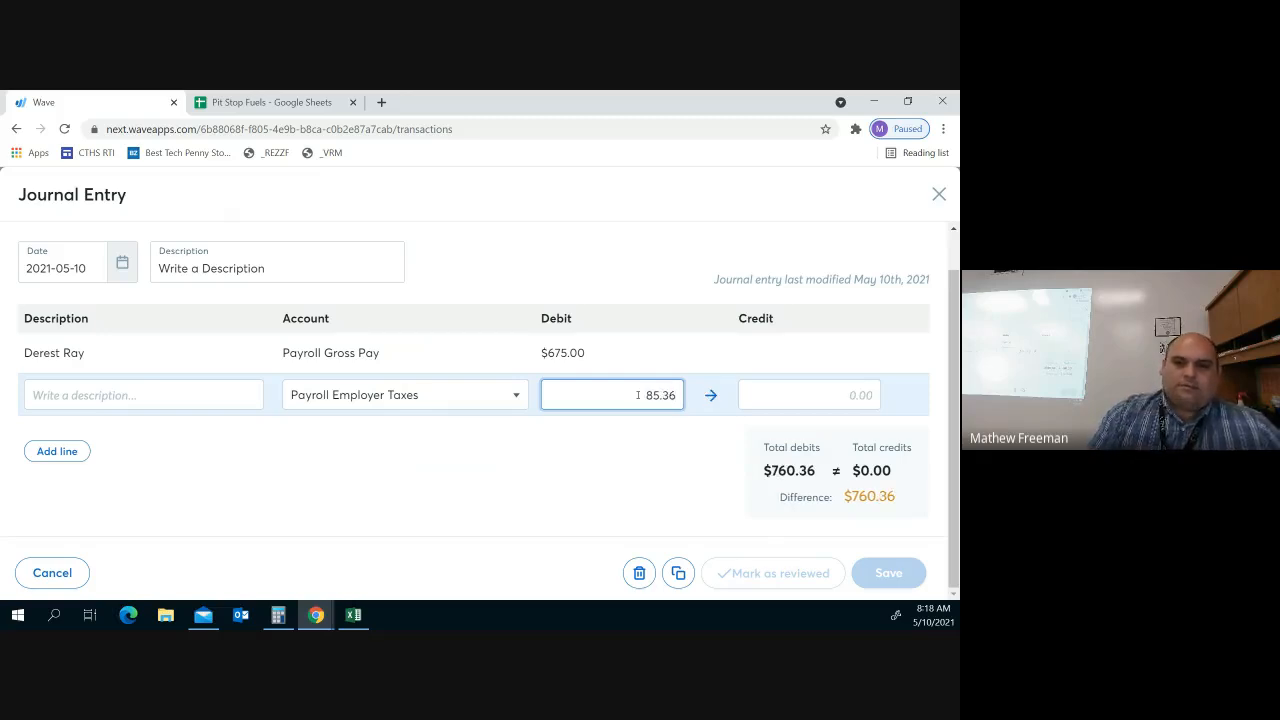
pyautogui.press('BackSpace')
pyautogui.press('BackSpace')
pyautogui.press('BackSpace')
pyautogui.press('BackSpace')
pyautogui.press('BackSpace')
pyautogui.write('0')
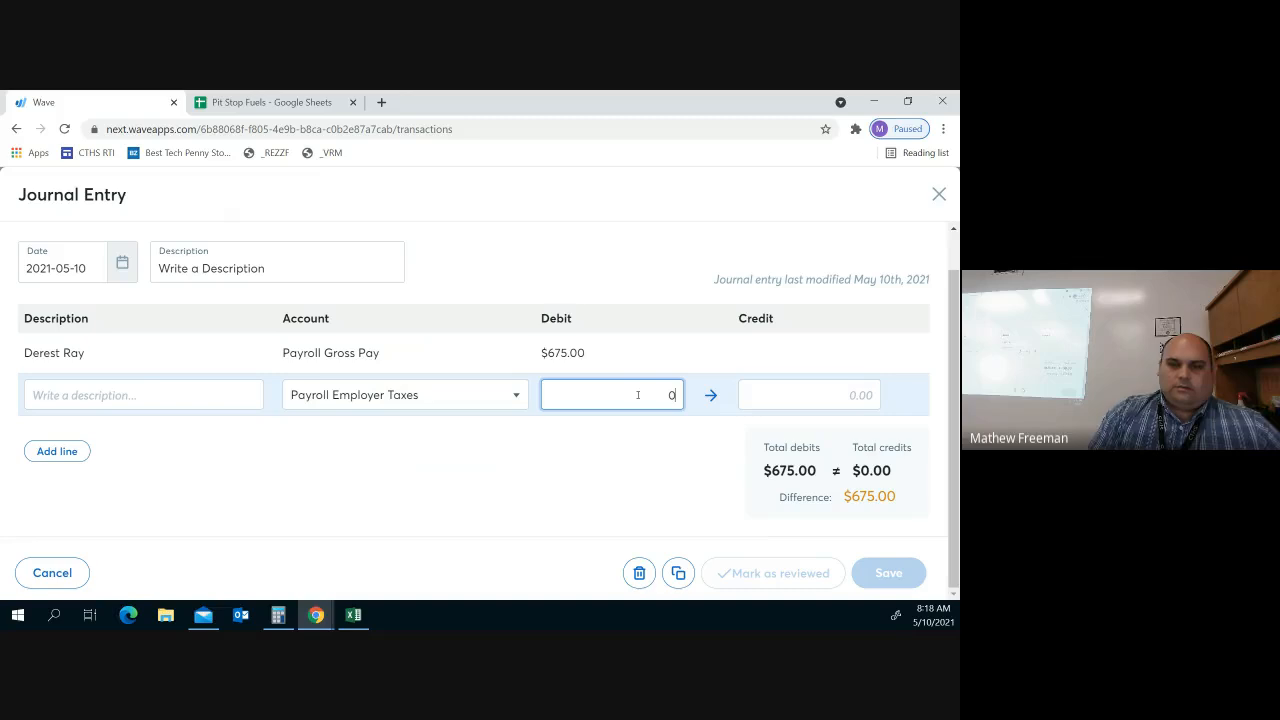
pyautogui.write('85')
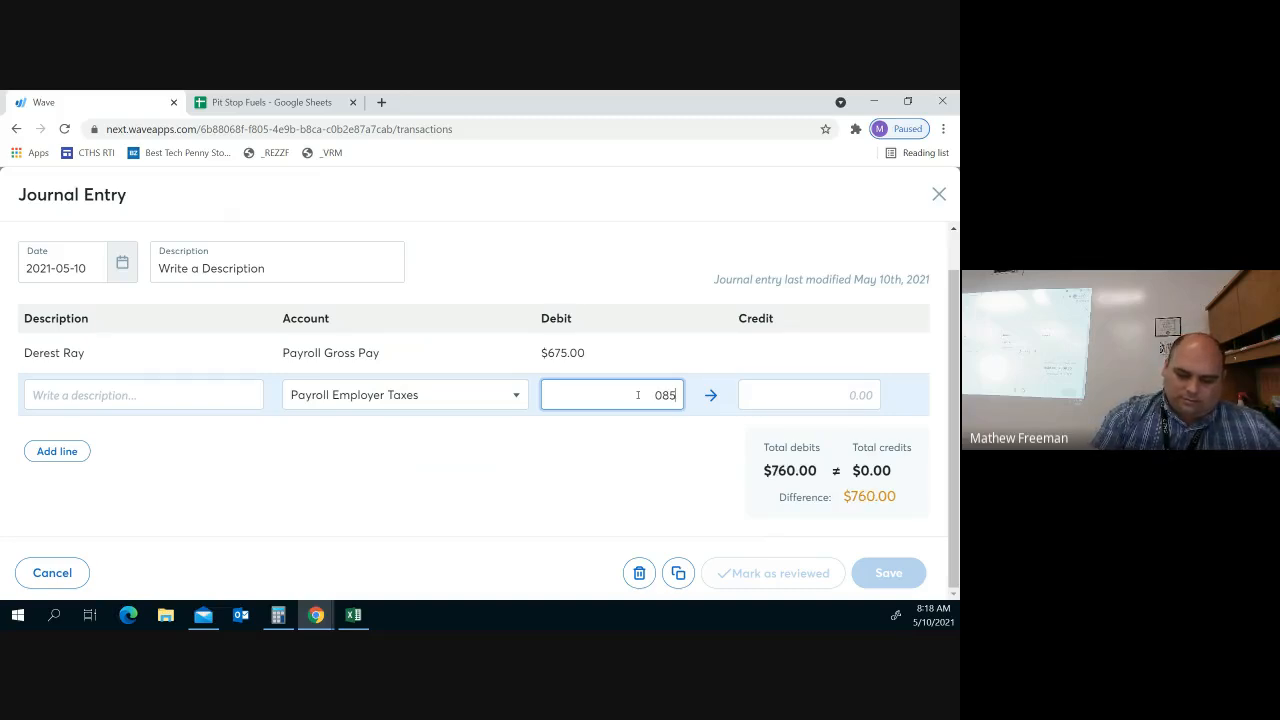
pyautogui.write('.3')
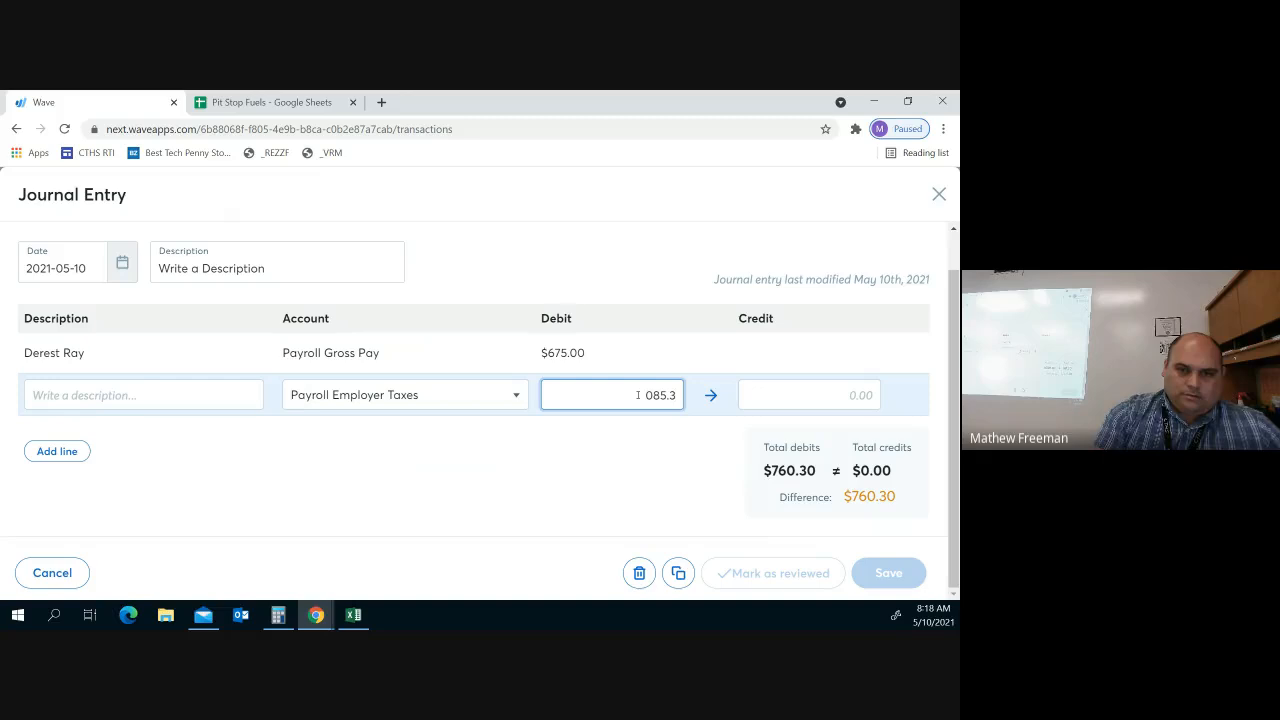
pyautogui.press('BackSpace')
pyautogui.press('BackSpace')
pyautogui.press('BackSpace')
pyautogui.press('BackSpace')
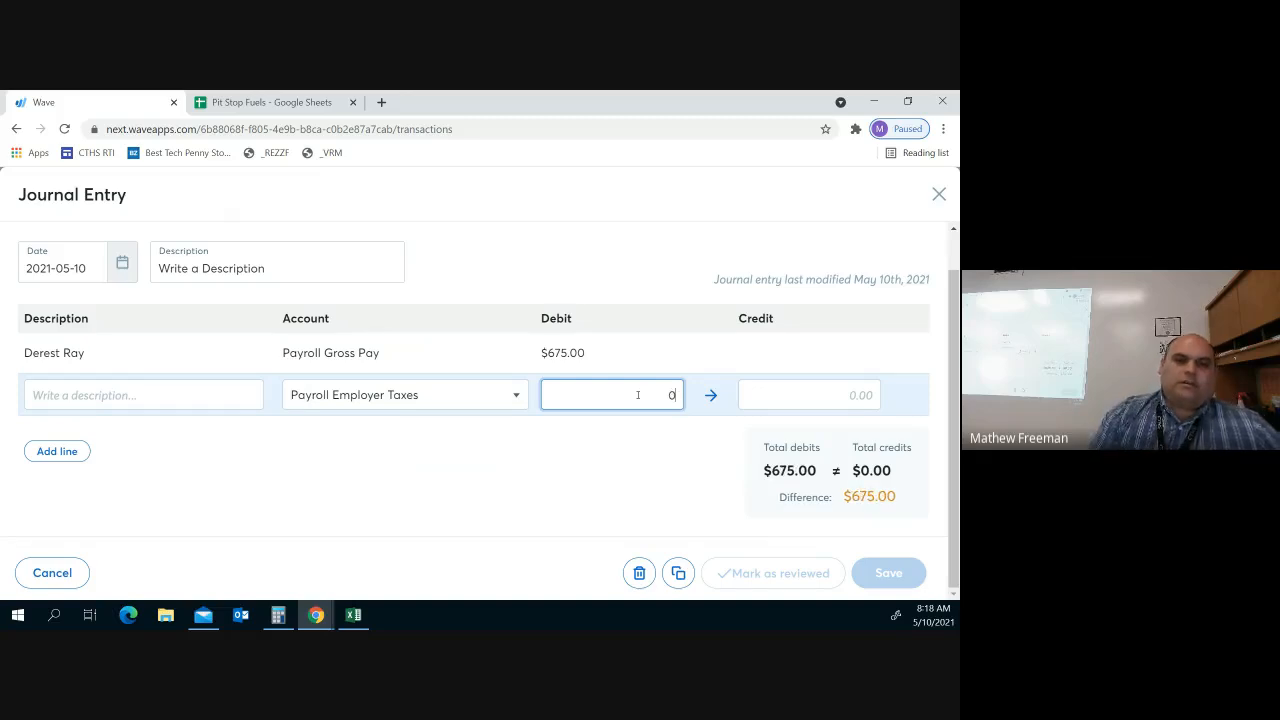
pyautogui.click(478, 404)
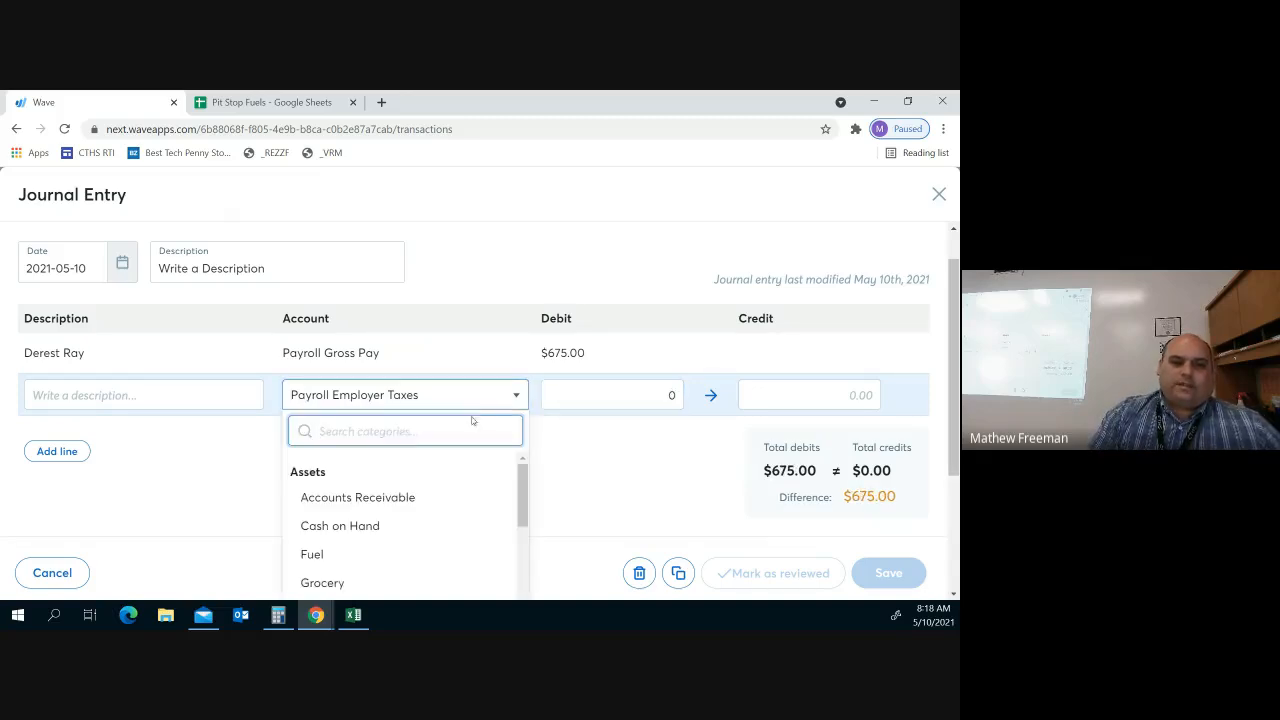
pyautogui.scroll(-5, 442, 507)
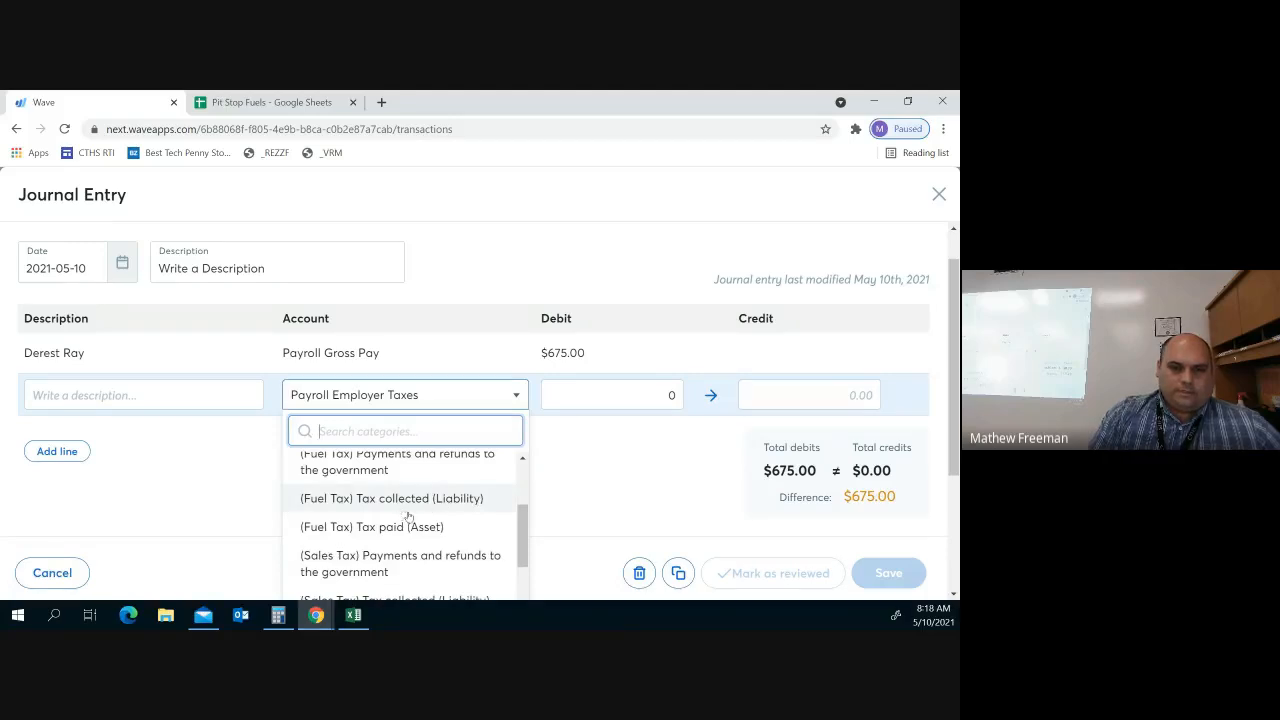
# Change the second line to Employee Payroll with an $85.39 credit
pyautogui.scroll(-3, 416, 520)
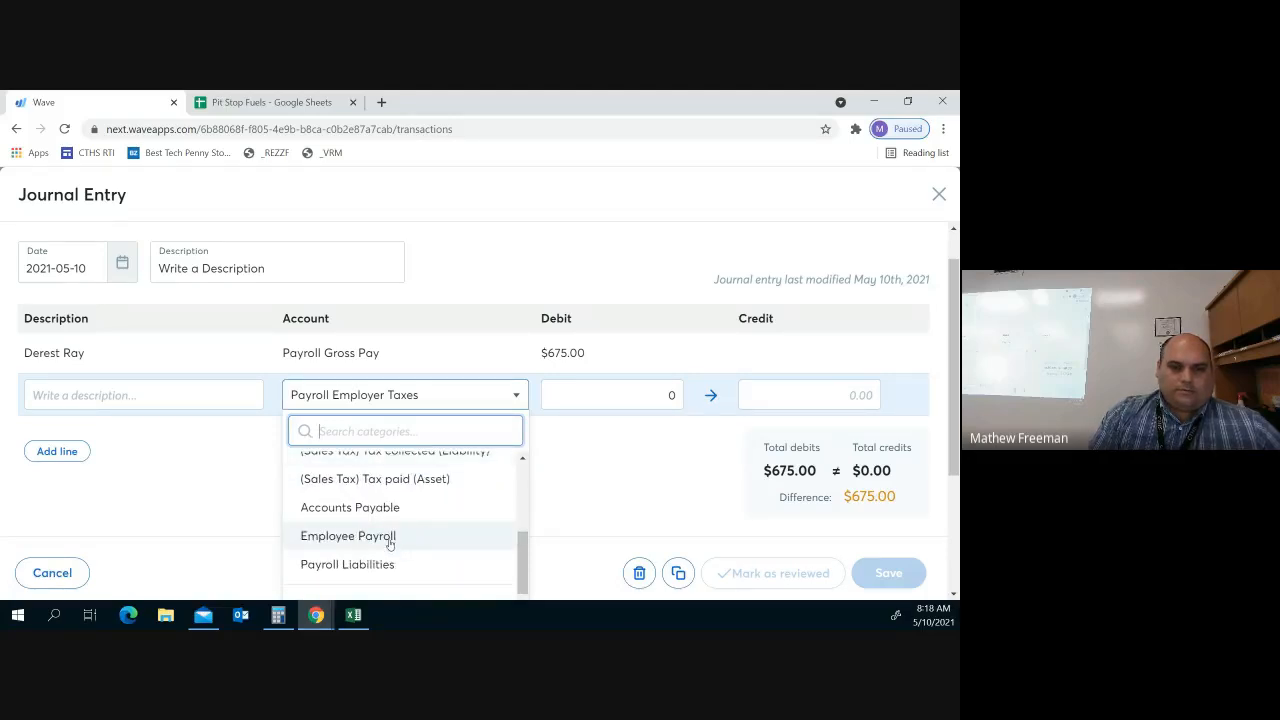
pyautogui.click(349, 538)
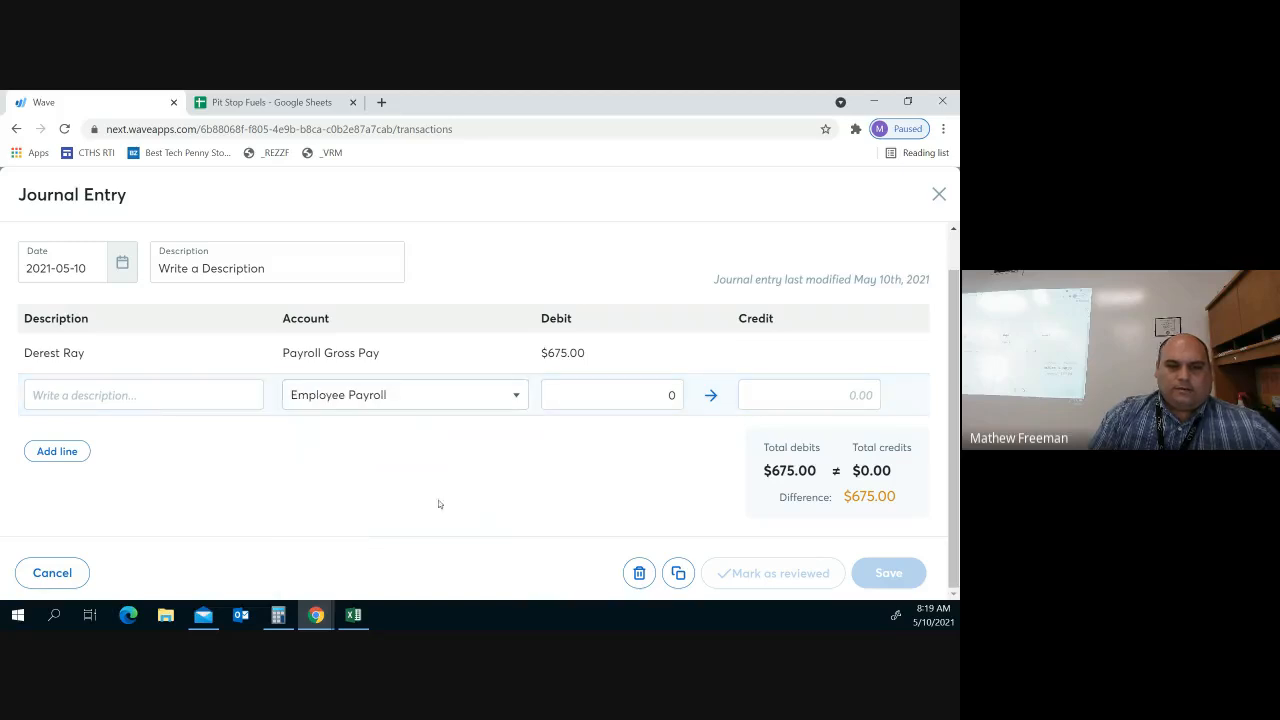
pyautogui.click(660, 390)
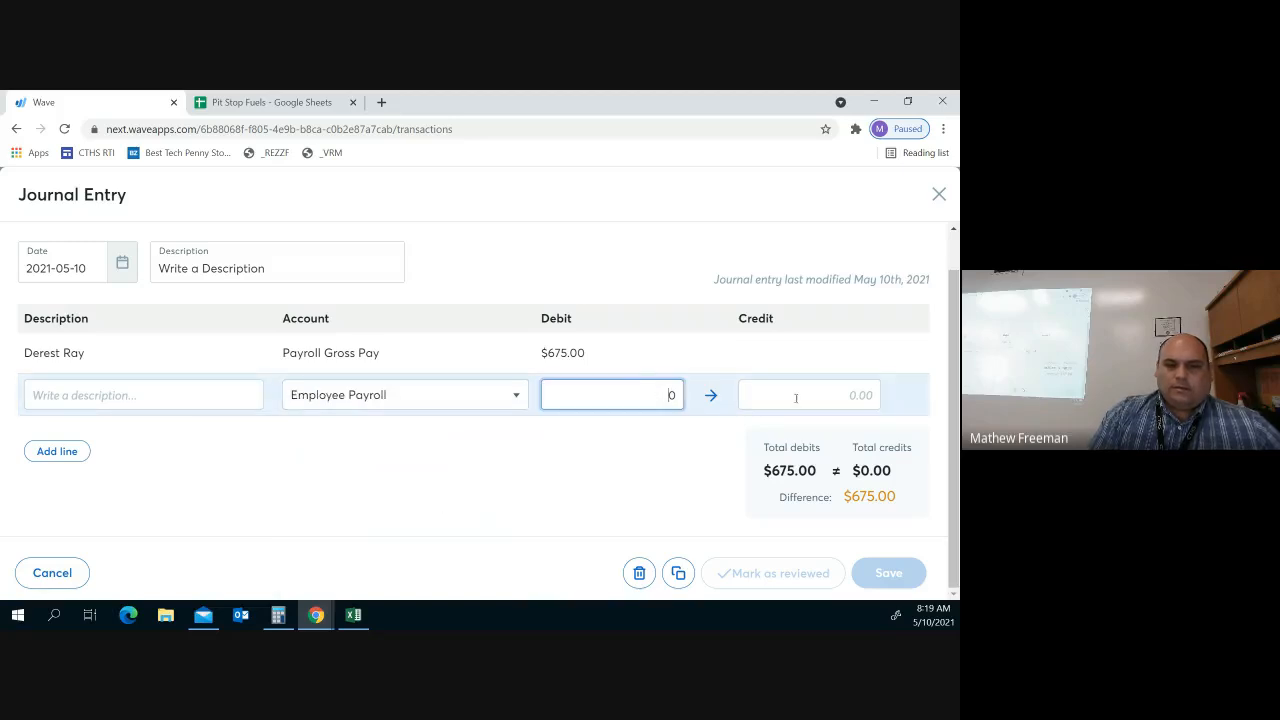
pyautogui.click(868, 396)
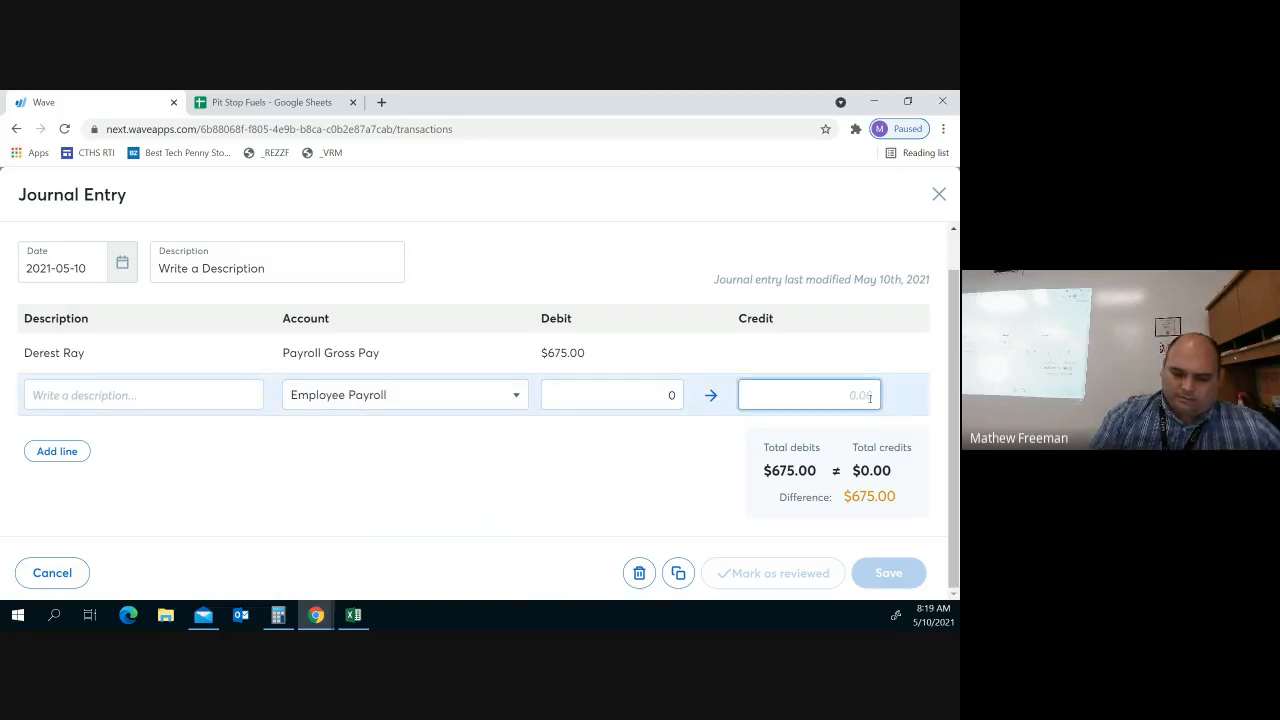
pyautogui.write('85.39')
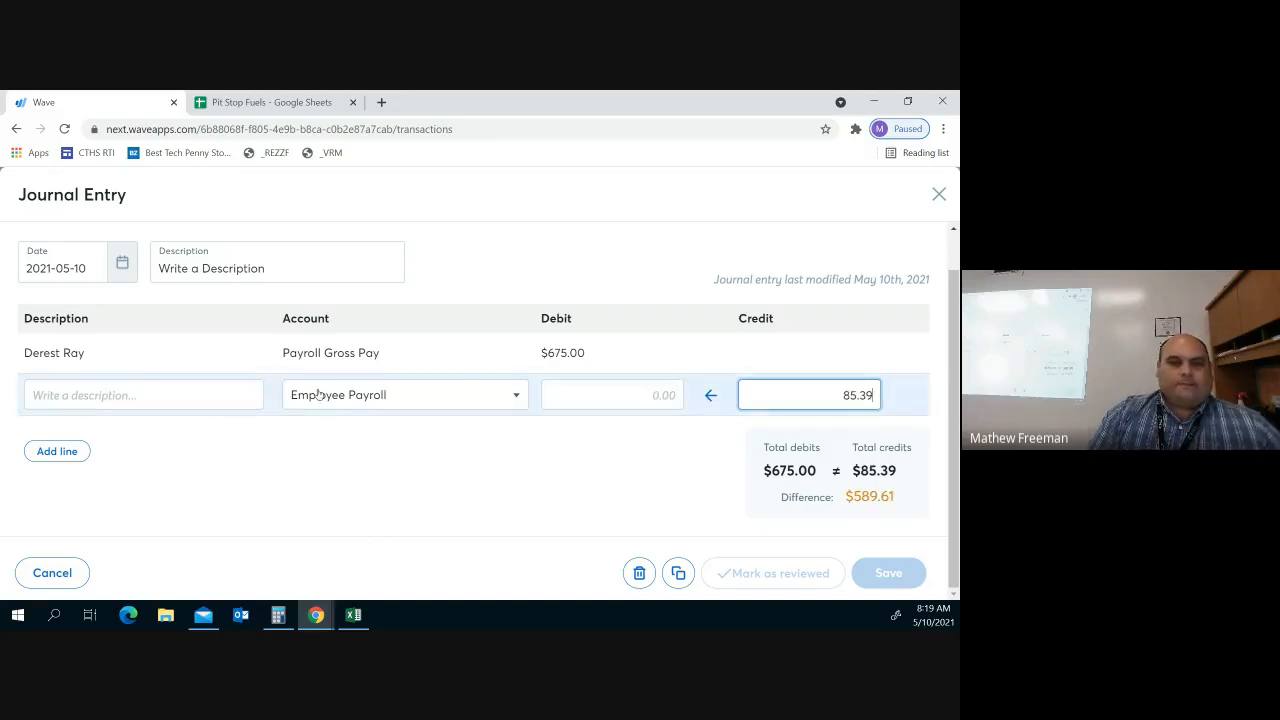
# Add a third journal line and assign it the Payroll Employer Taxes account
pyautogui.click(59, 453)
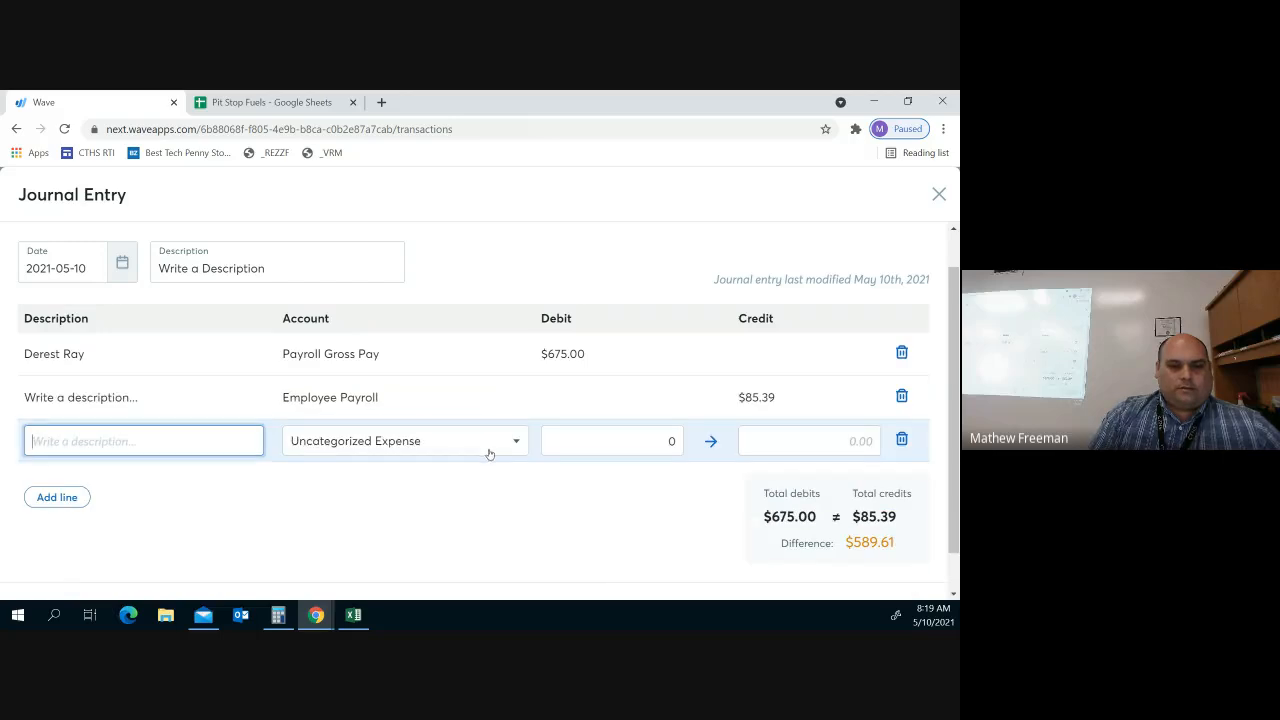
pyautogui.click(490, 453)
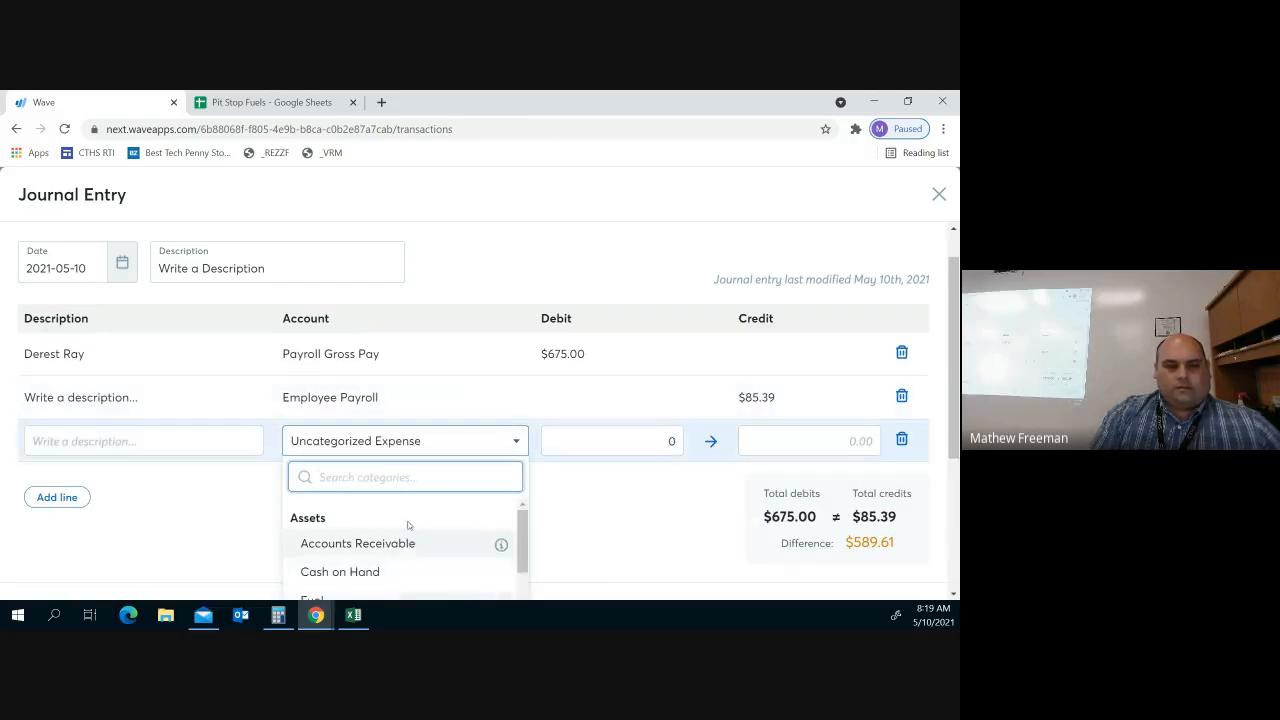
pyautogui.scroll(-3, 409, 526)
pyautogui.scroll(-6, 408, 526)
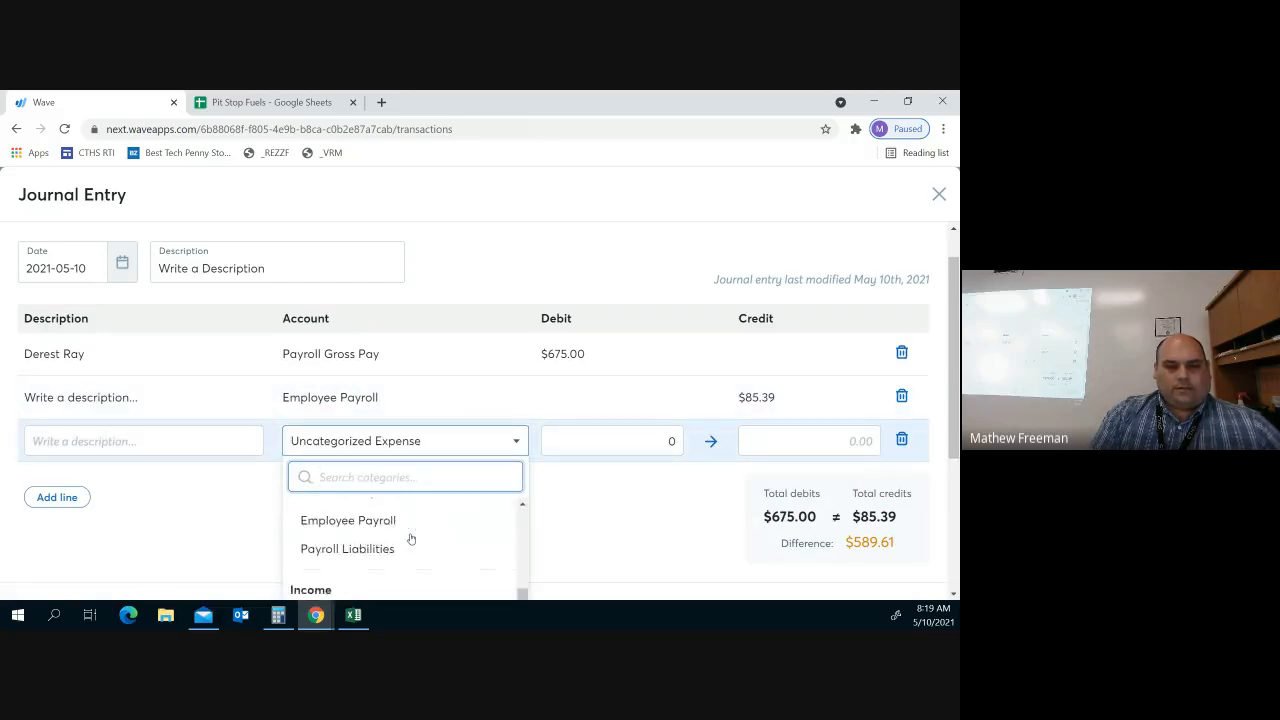
pyautogui.scroll(-5, 410, 539)
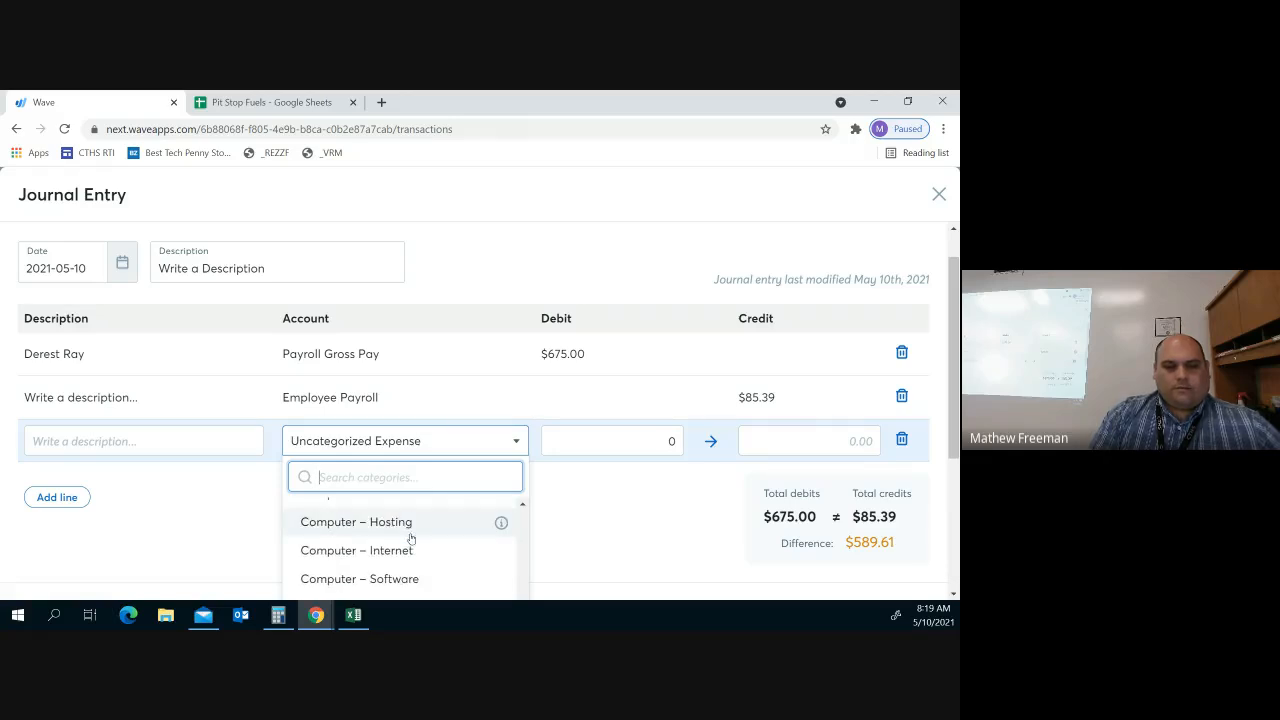
pyautogui.scroll(-8, 410, 539)
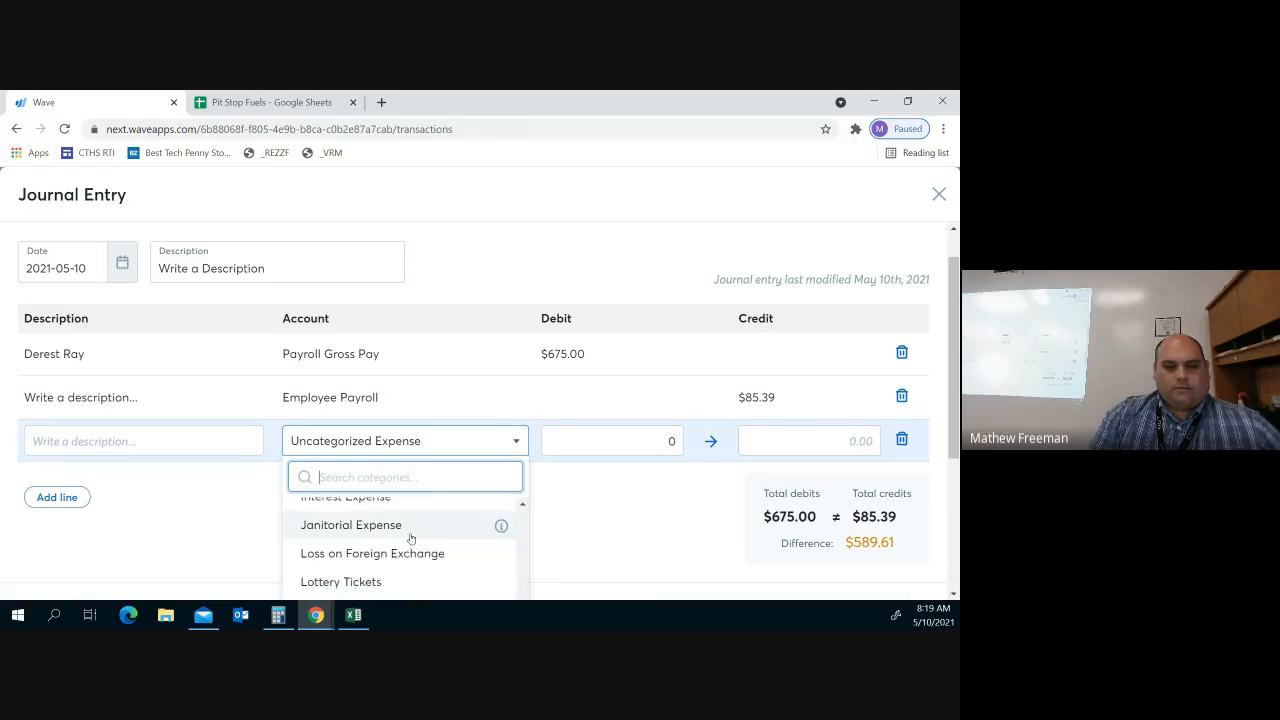
pyautogui.scroll(8, 410, 539)
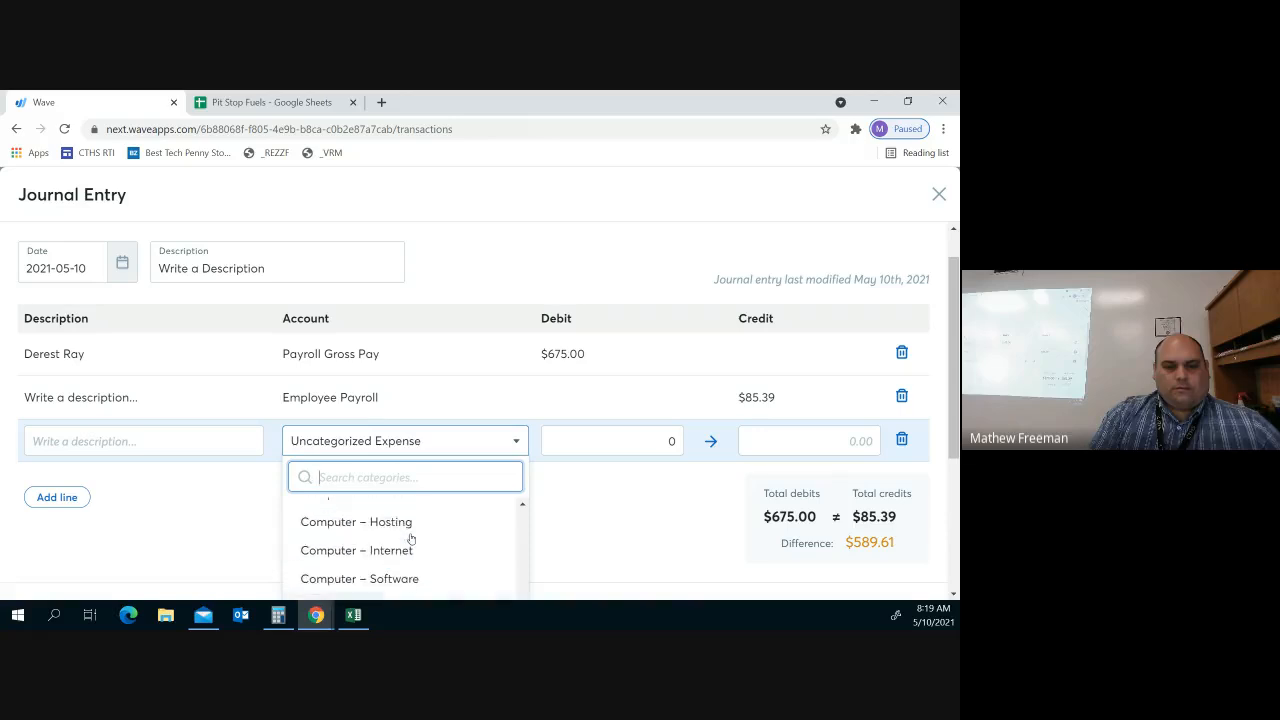
pyautogui.scroll(2, 410, 539)
pyautogui.scroll(-10, 410, 539)
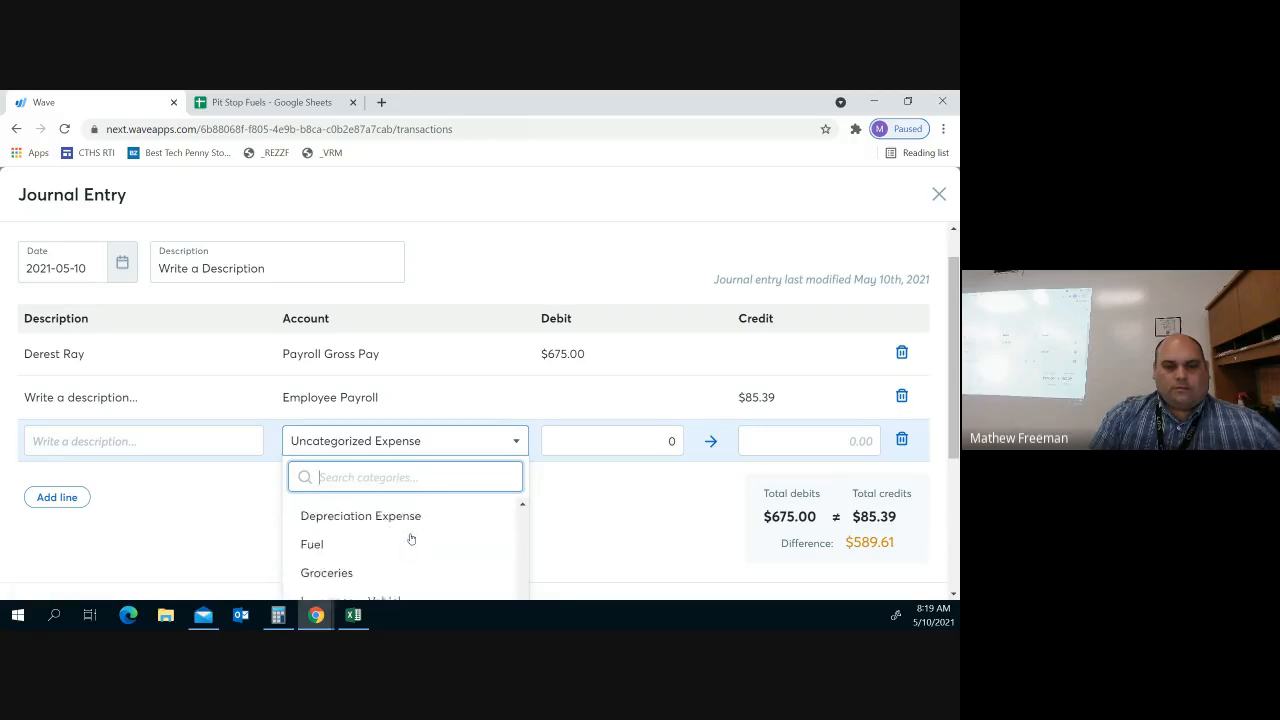
pyautogui.scroll(-1, 410, 539)
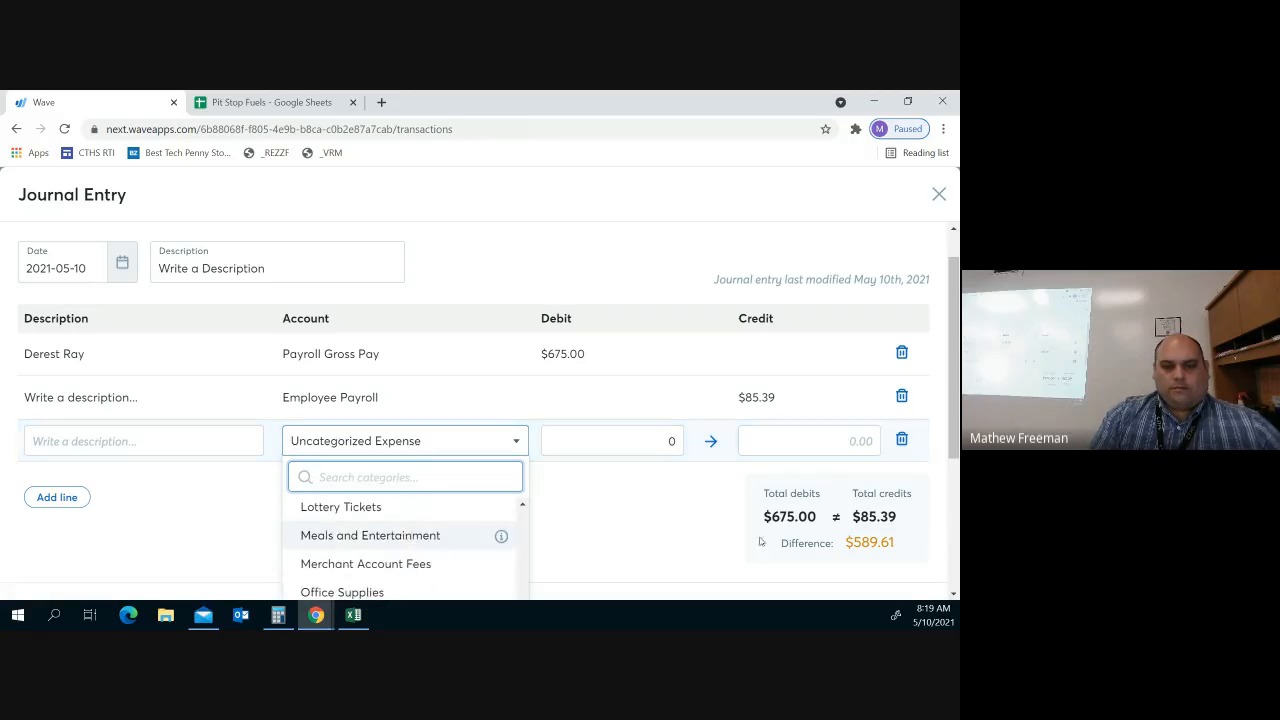
pyautogui.scroll(-1, 768, 537)
pyautogui.scroll(-2, 768, 541)
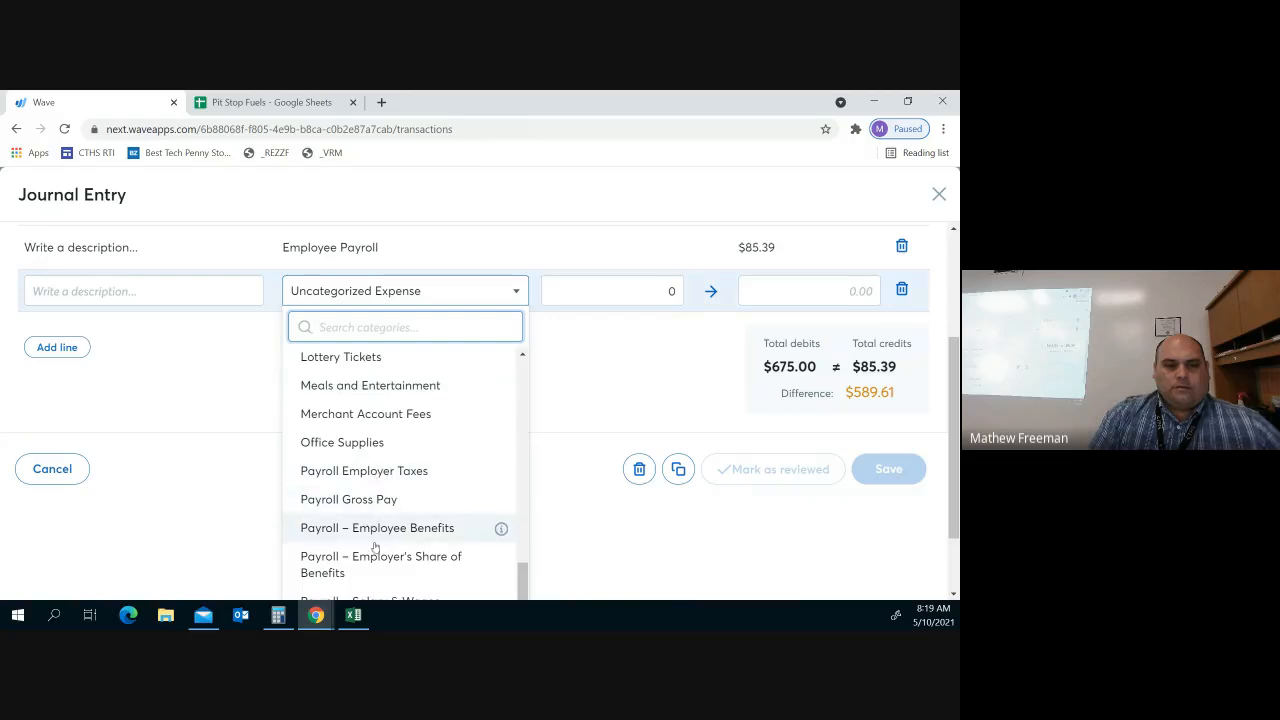
pyautogui.scroll(-1, 403, 574)
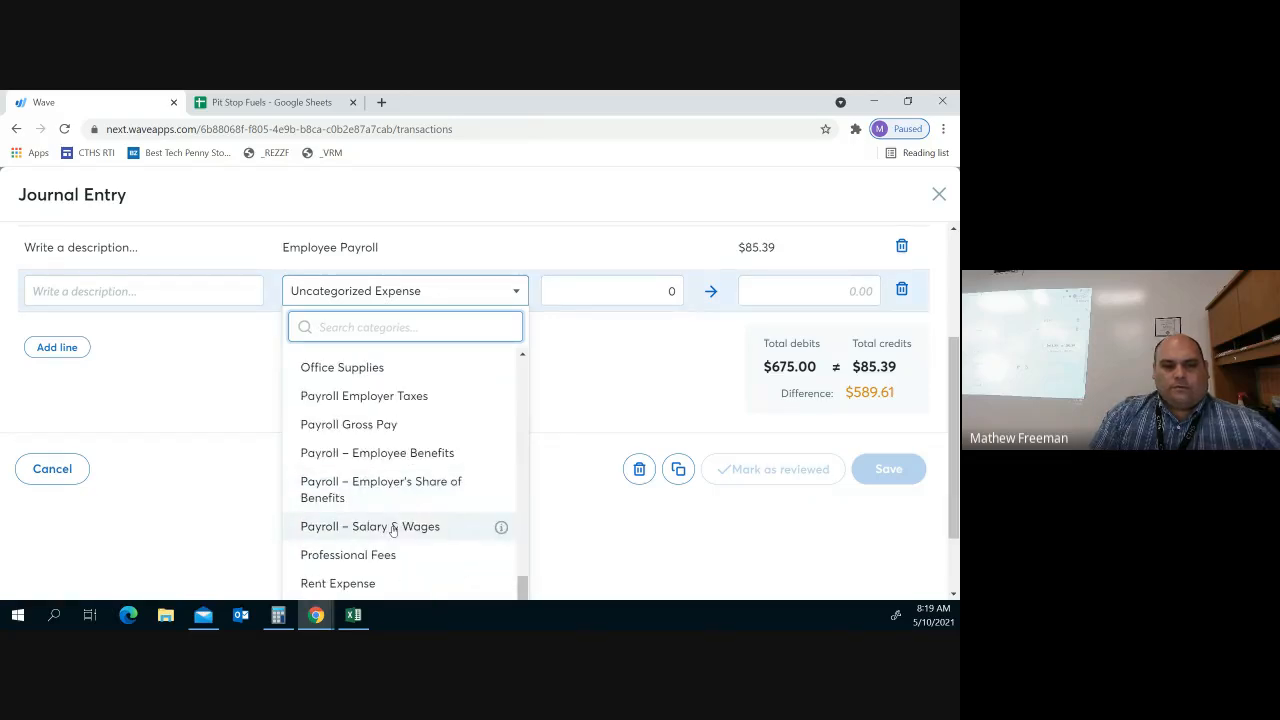
pyautogui.click(389, 394)
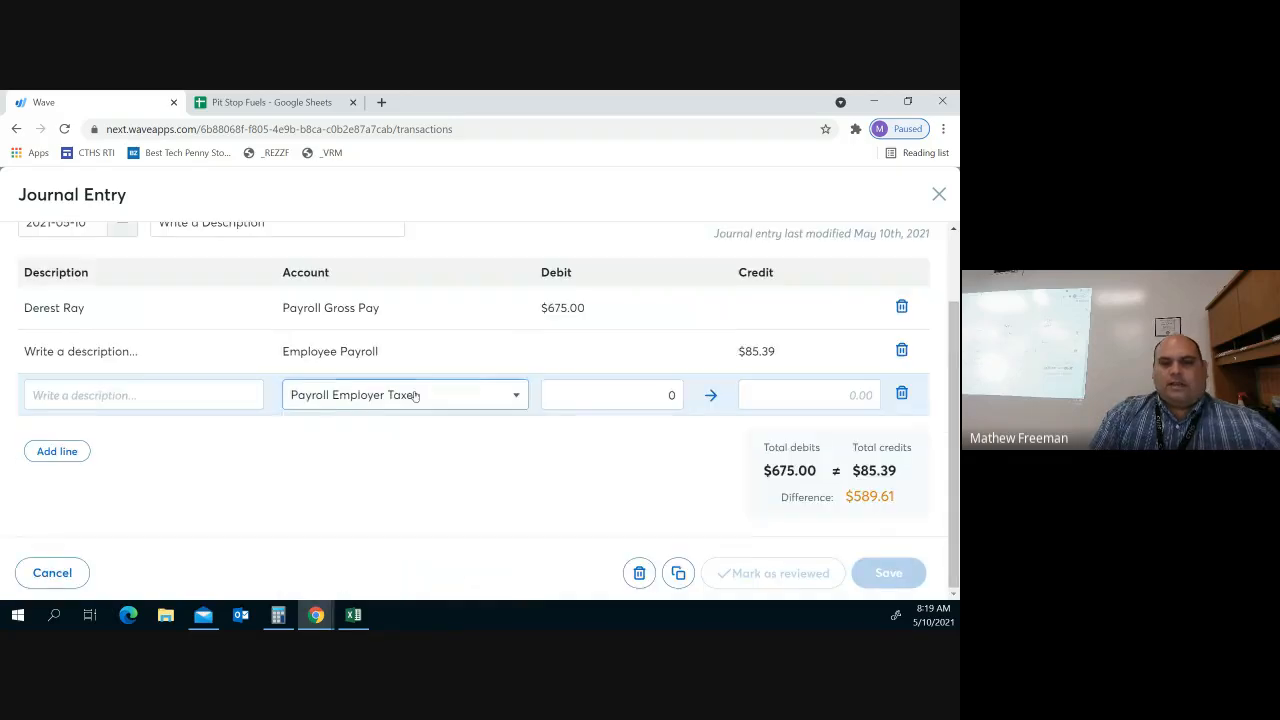
# Debit the Payroll Employer Taxes line 85.39, bringing total debits to $760.39
pyautogui.click(661, 395)
pyautogui.write('80')
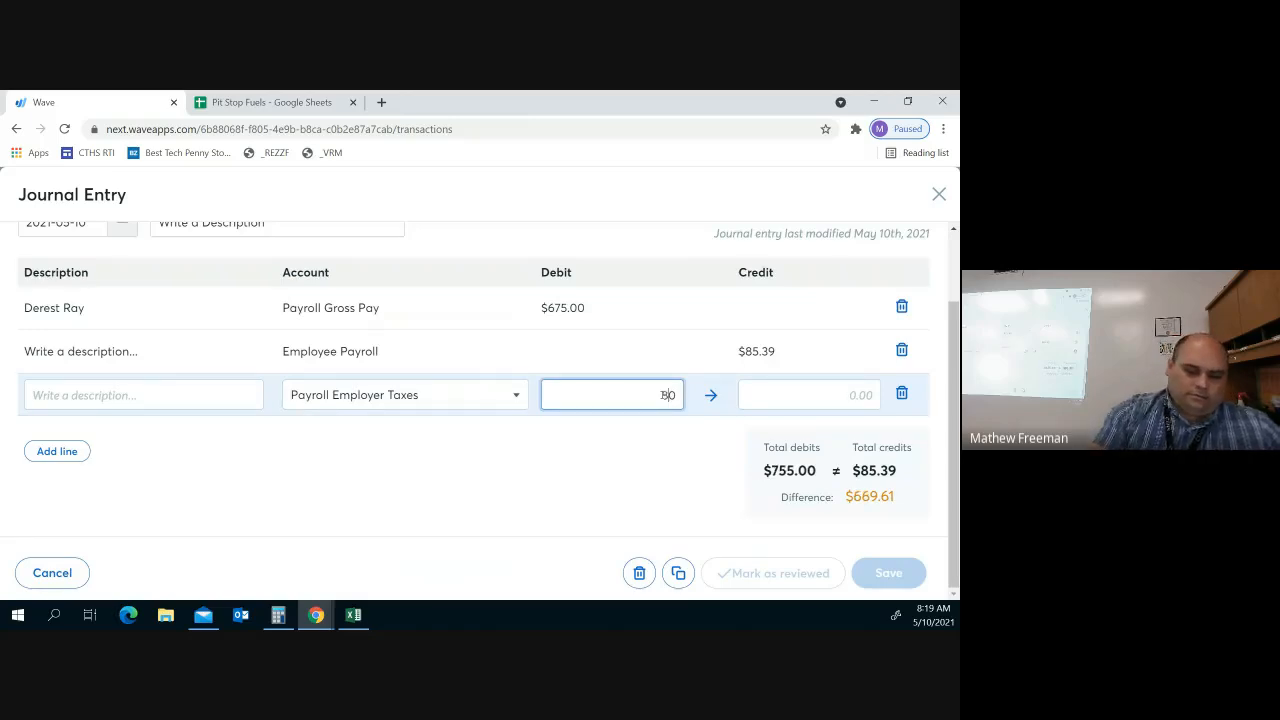
pyautogui.write('5.3')
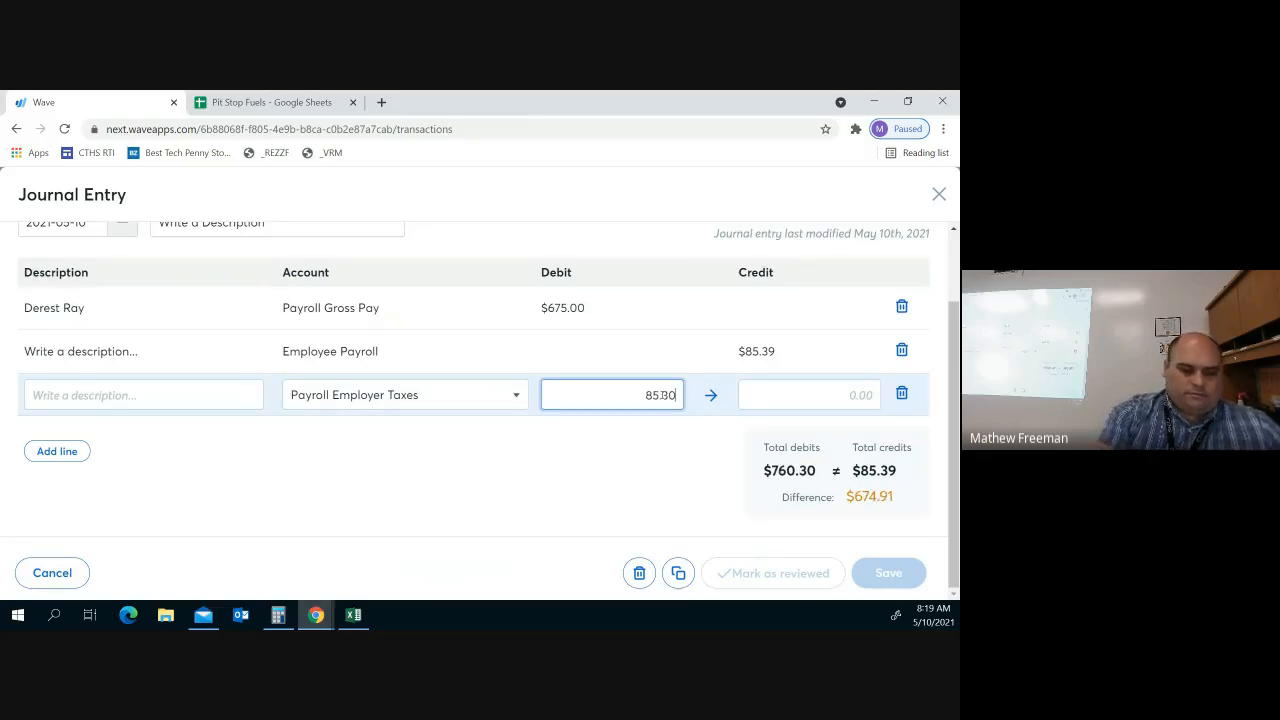
pyautogui.press('BackSpace')
pyautogui.write('9')
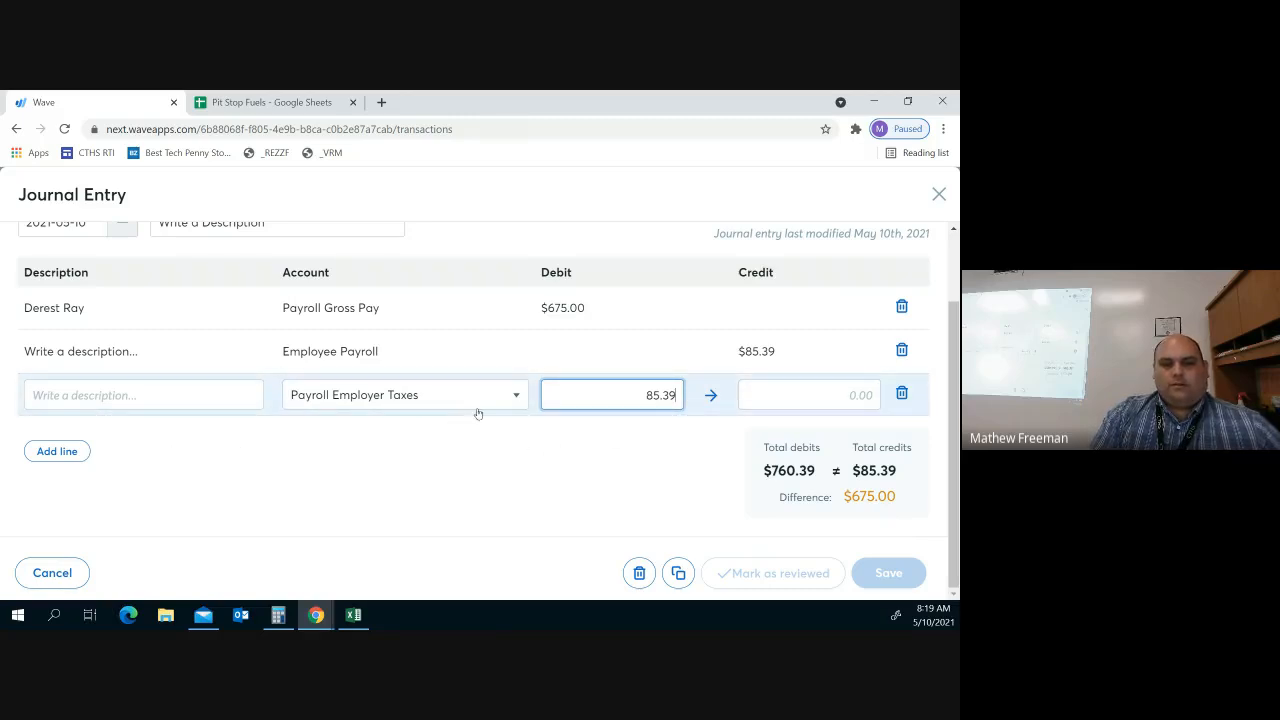
# Add a fourth line crediting Employee Payroll $85.39, lifting total credits to $170.78
pyautogui.click(57, 451)
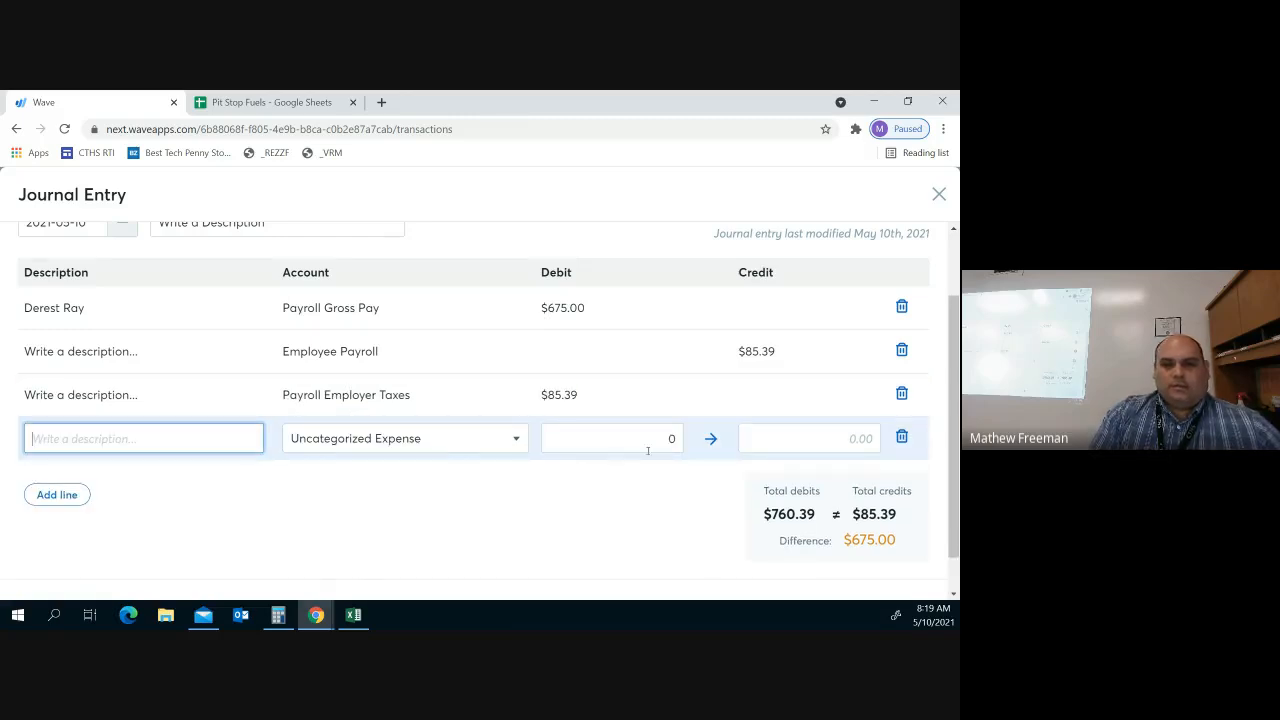
pyautogui.click(487, 440)
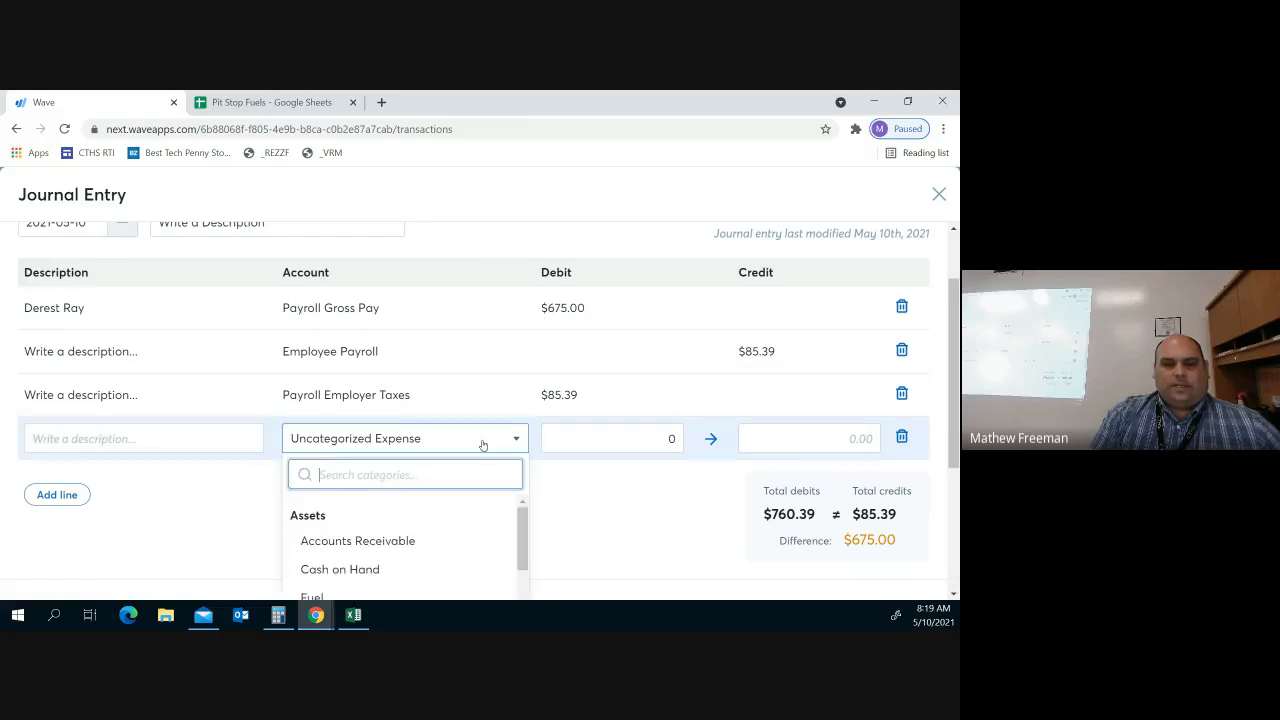
pyautogui.scroll(-10, 425, 518)
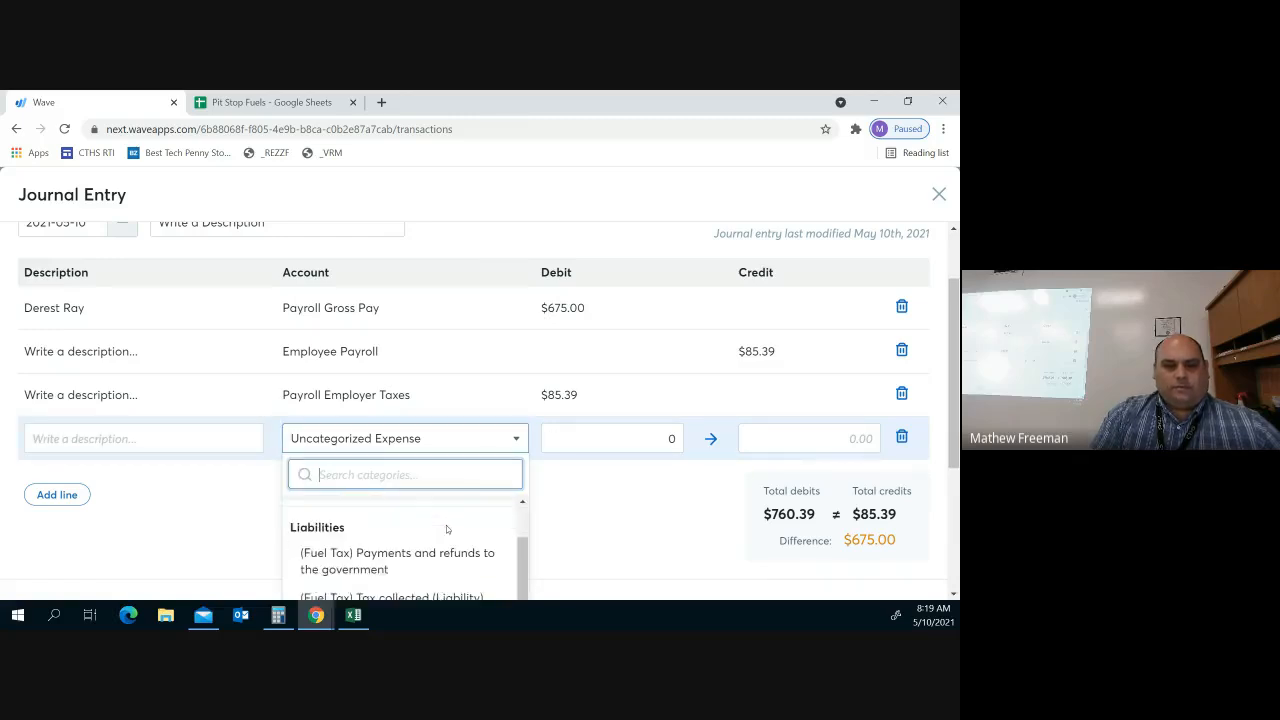
pyautogui.scroll(-6, 454, 551)
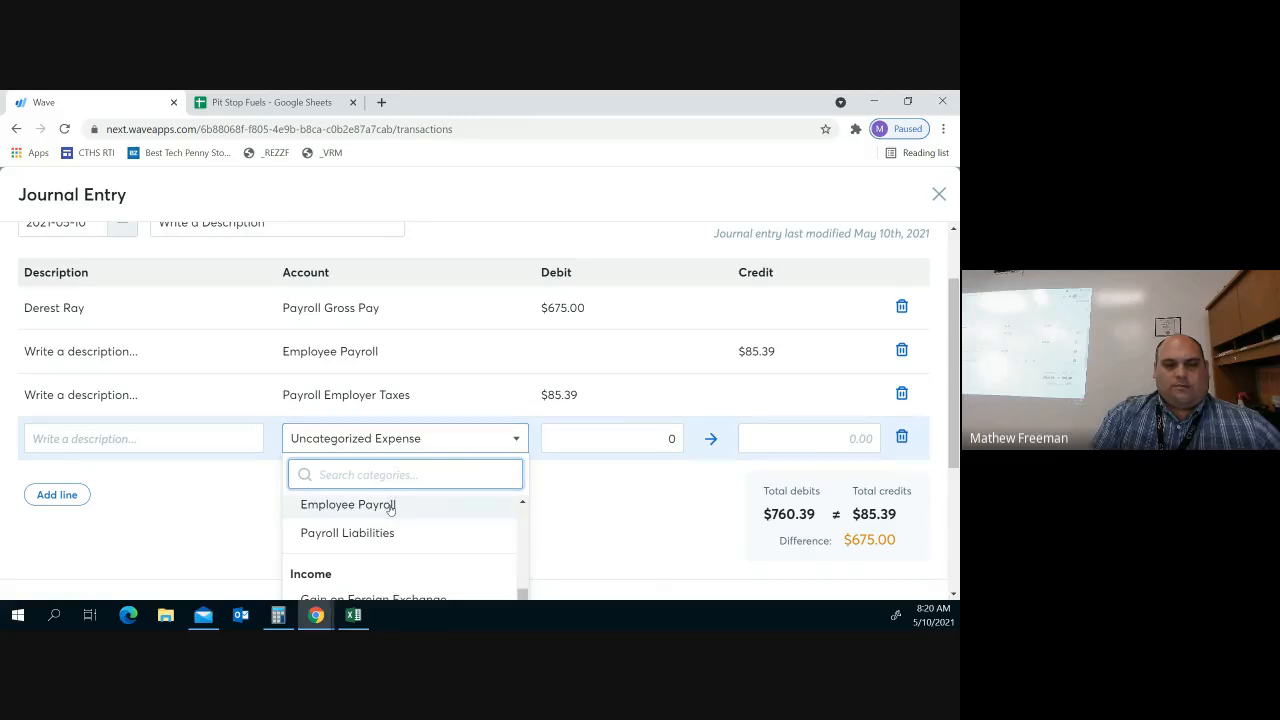
pyautogui.click(390, 508)
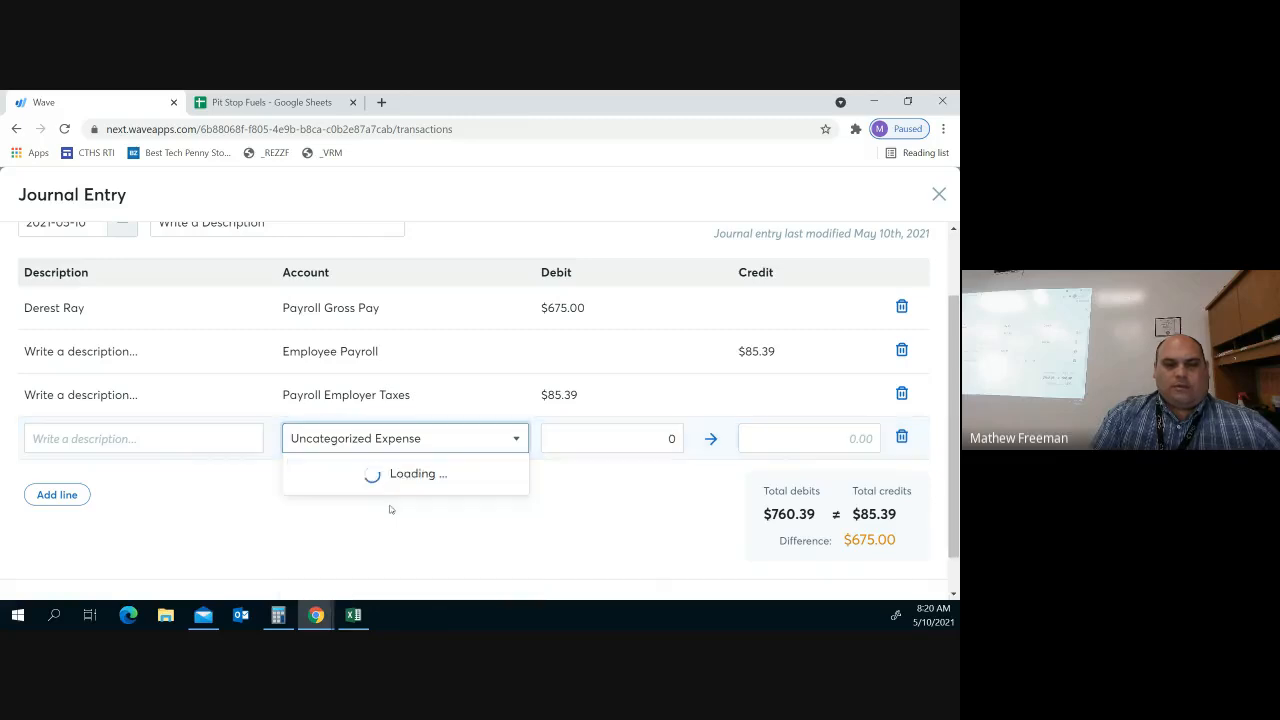
pyautogui.click(864, 447)
pyautogui.write('85')
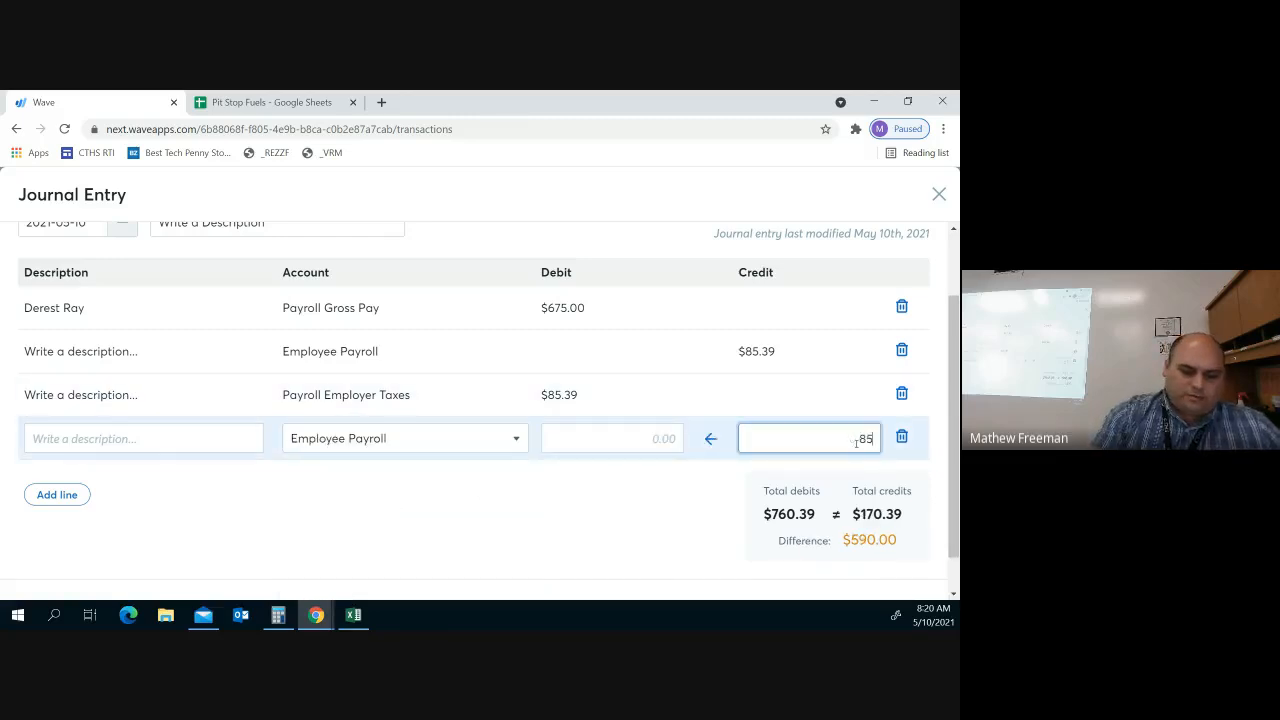
pyautogui.write('.39')
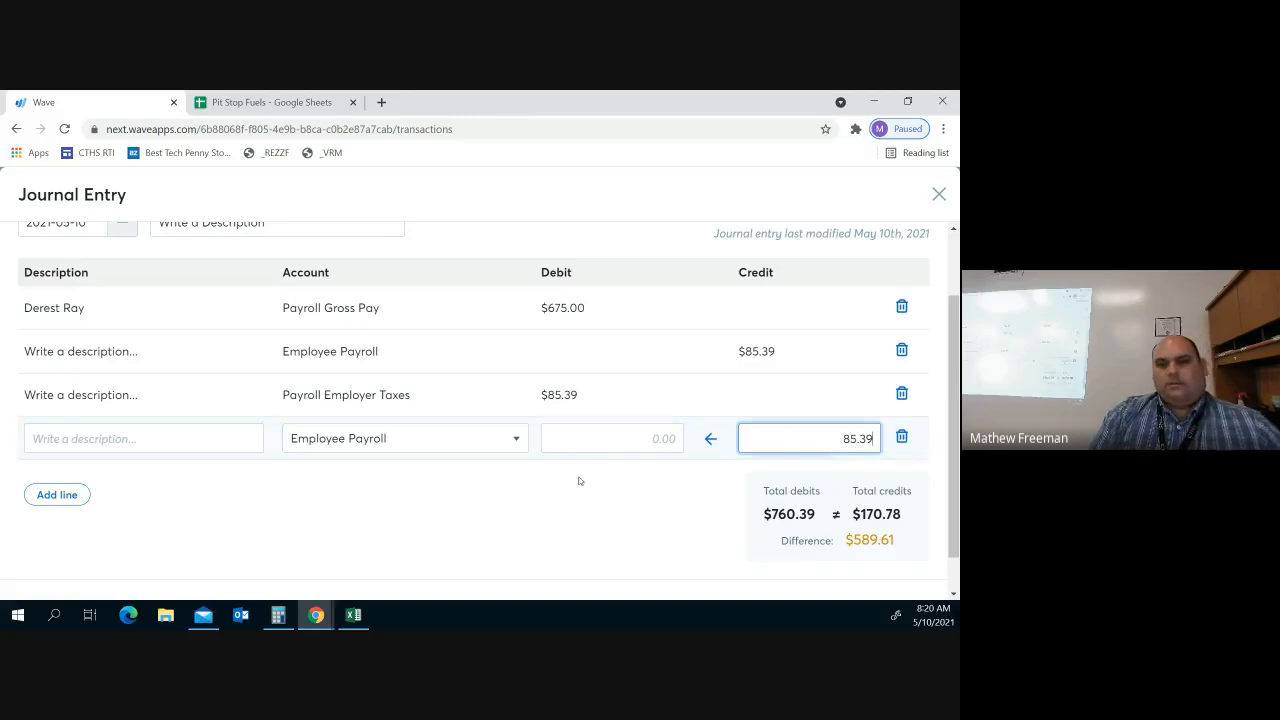
pyautogui.click(546, 506)
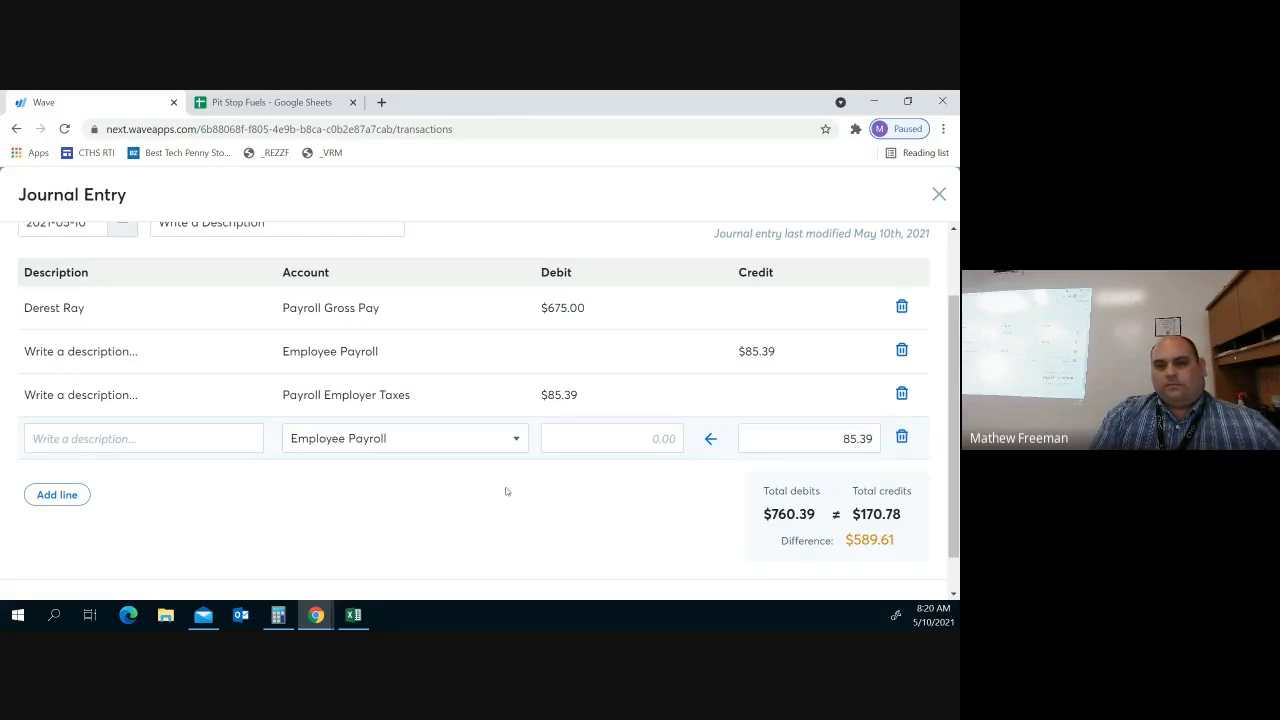
pyautogui.scroll(-1, 488, 483)
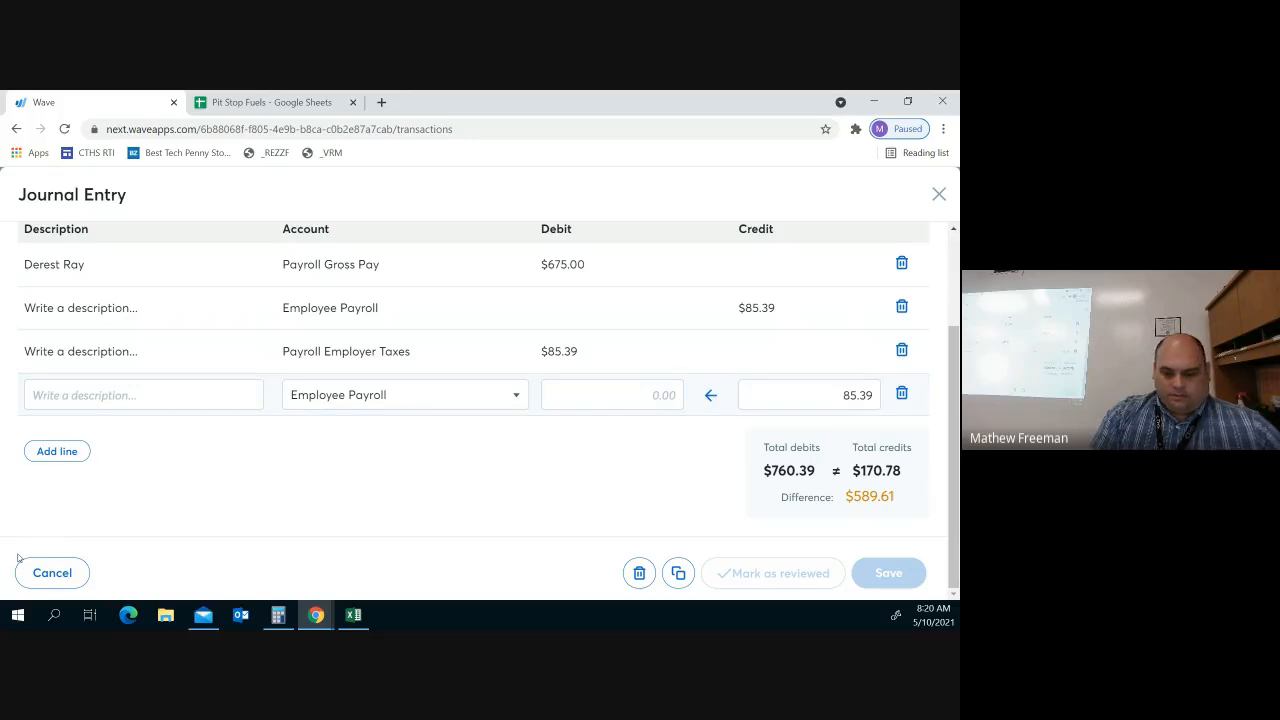
# Add a fifth line for the Cash on Hand account and credit it 589.61
pyautogui.click(75, 451)
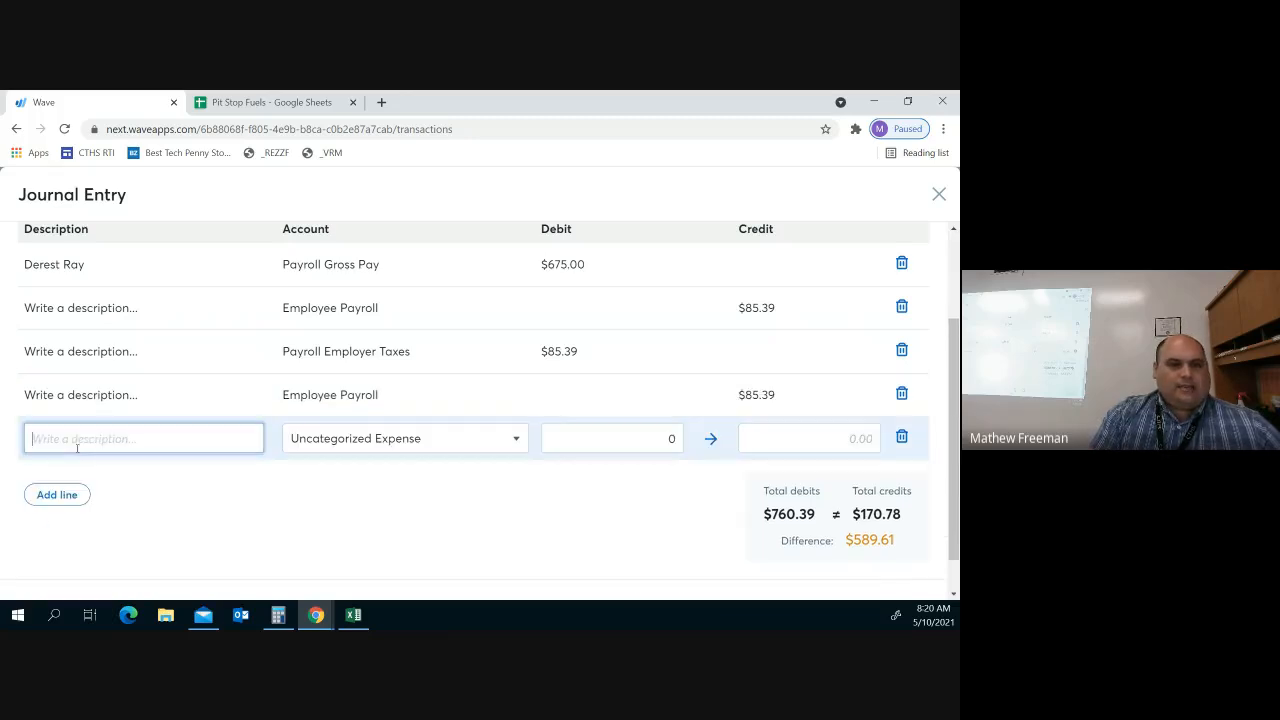
pyautogui.click(328, 450)
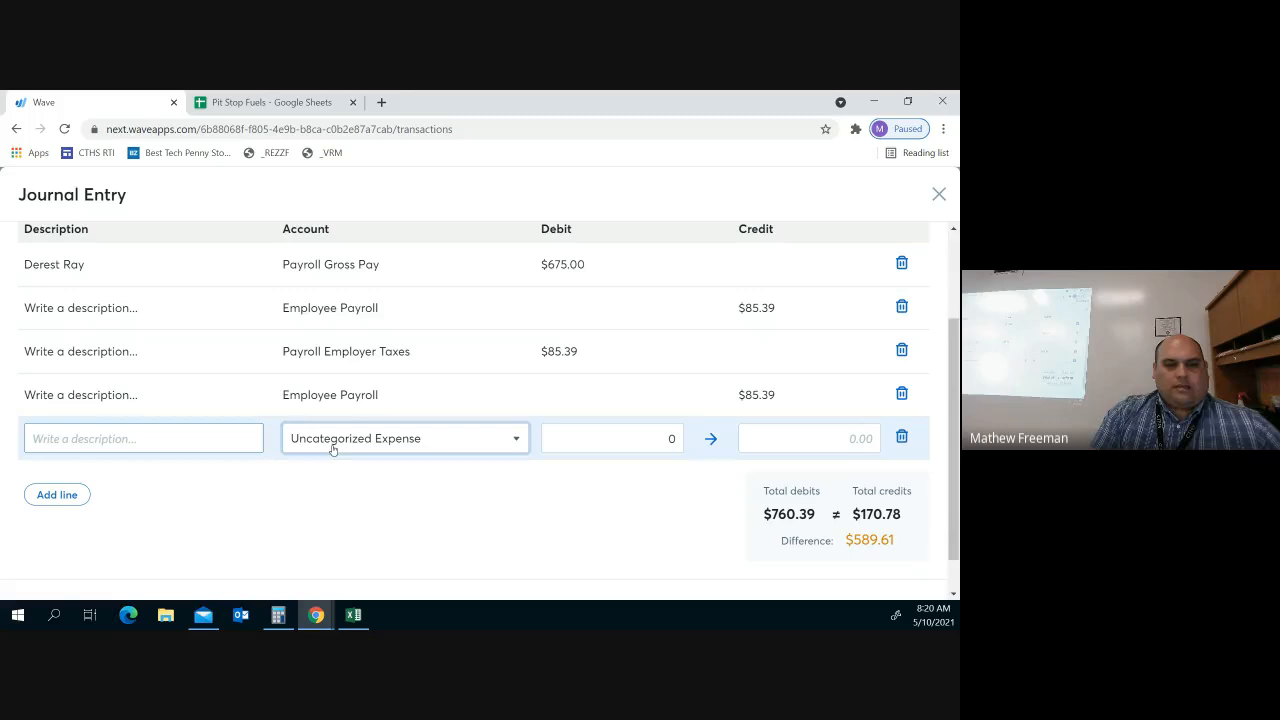
pyautogui.scroll(-1, 440, 531)
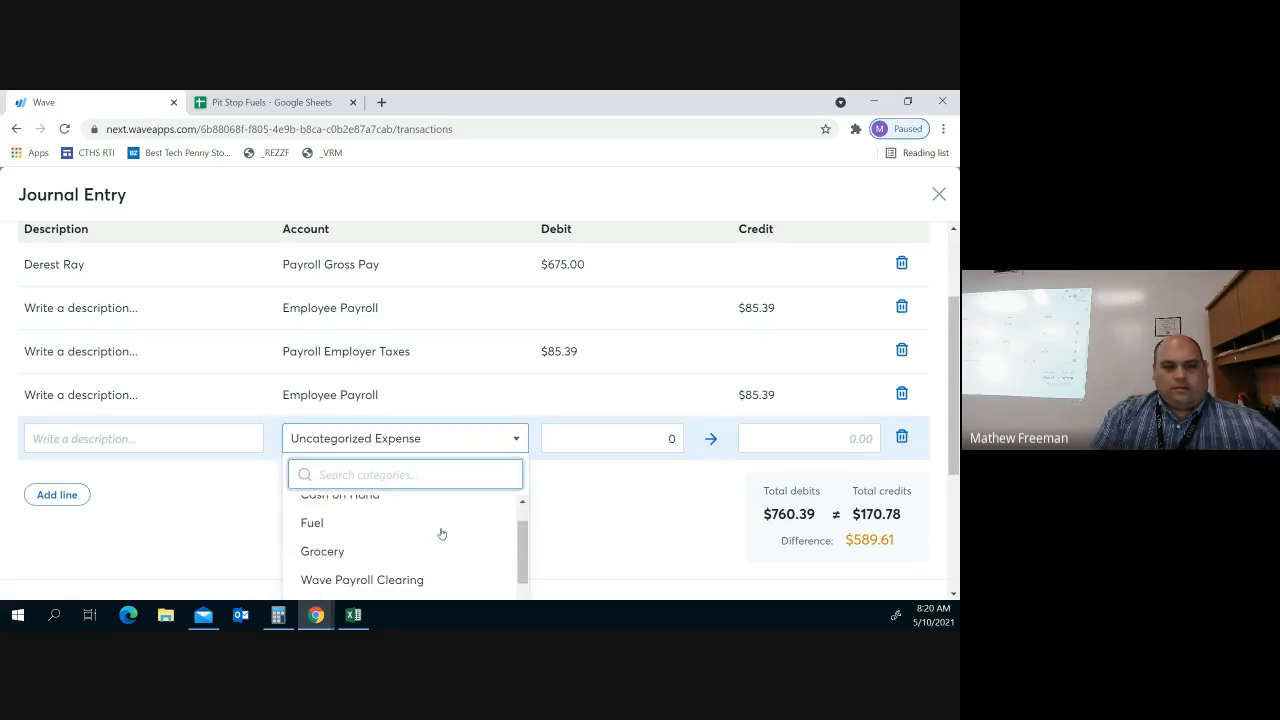
pyautogui.scroll(-2, 592, 527)
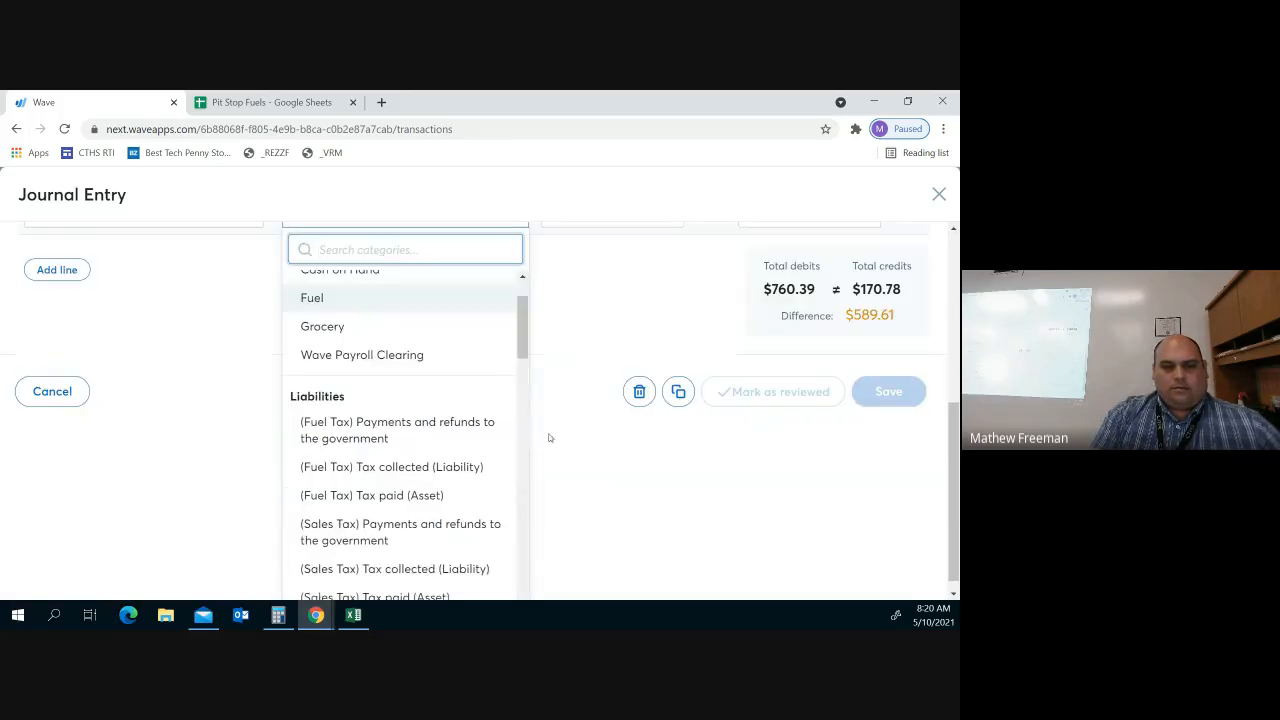
pyautogui.scroll(-3, 437, 394)
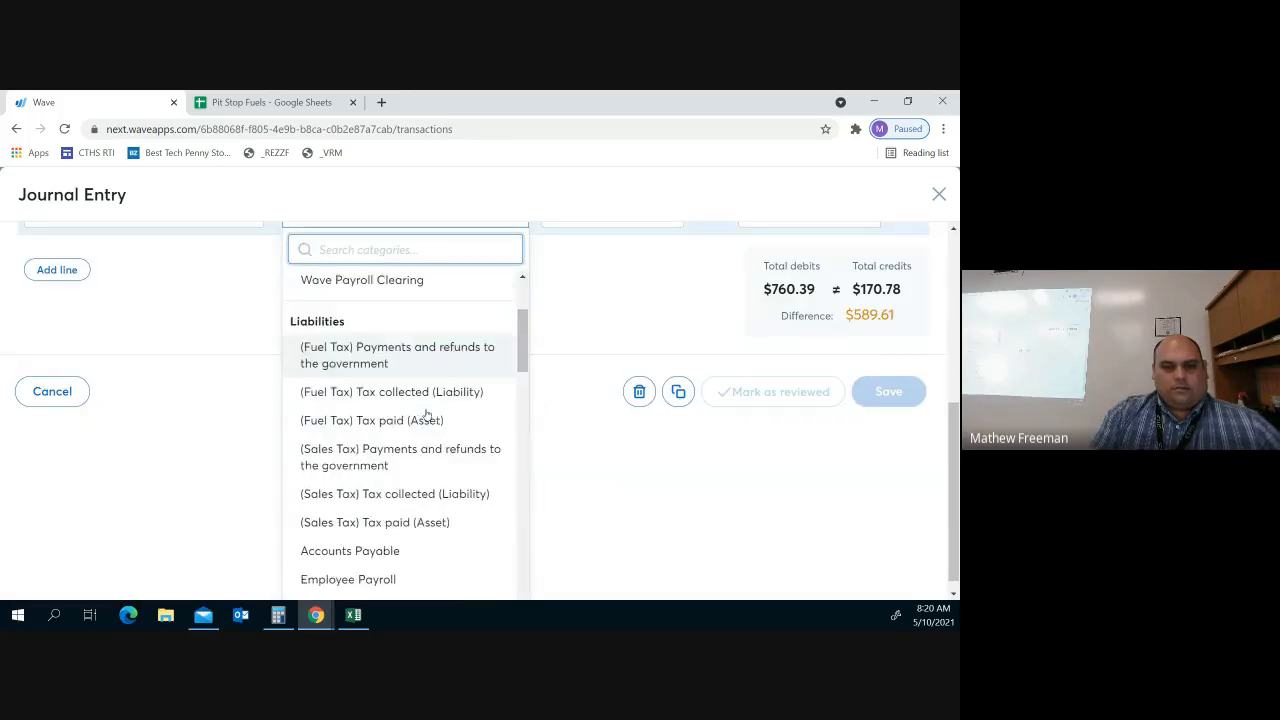
pyautogui.scroll(-5, 425, 414)
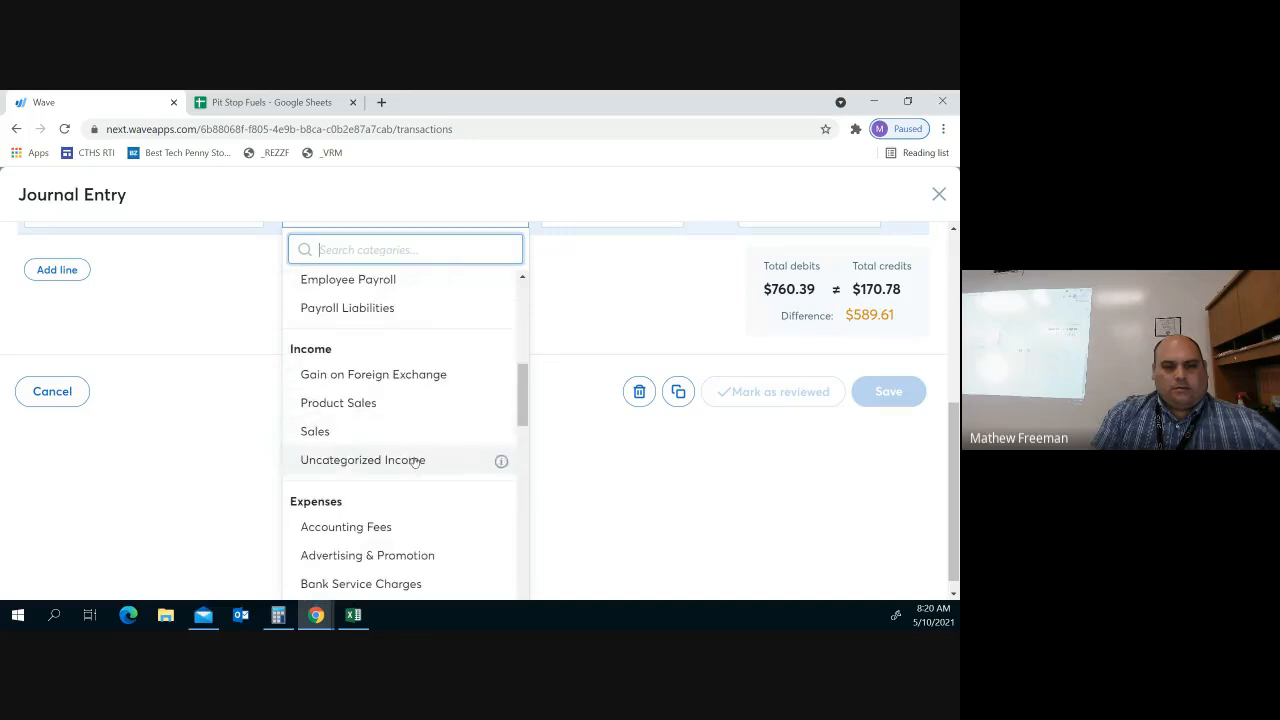
pyautogui.scroll(-5, 414, 461)
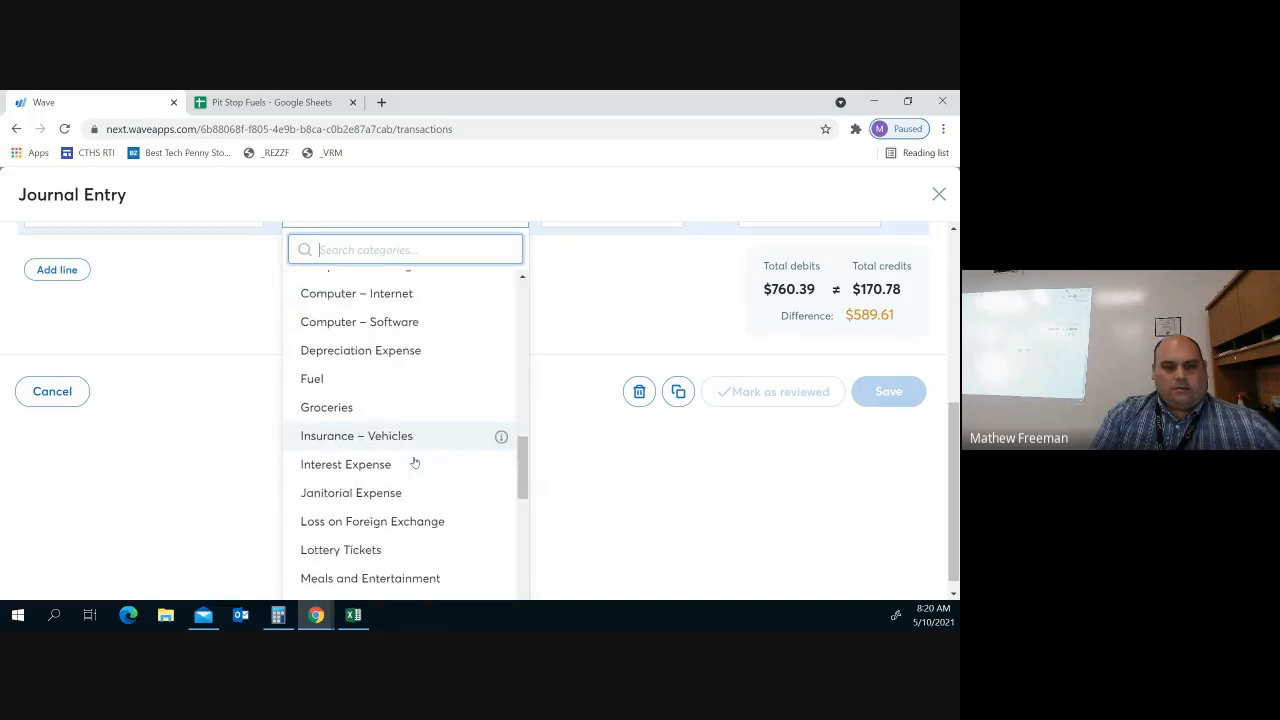
pyautogui.scroll(-2, 414, 461)
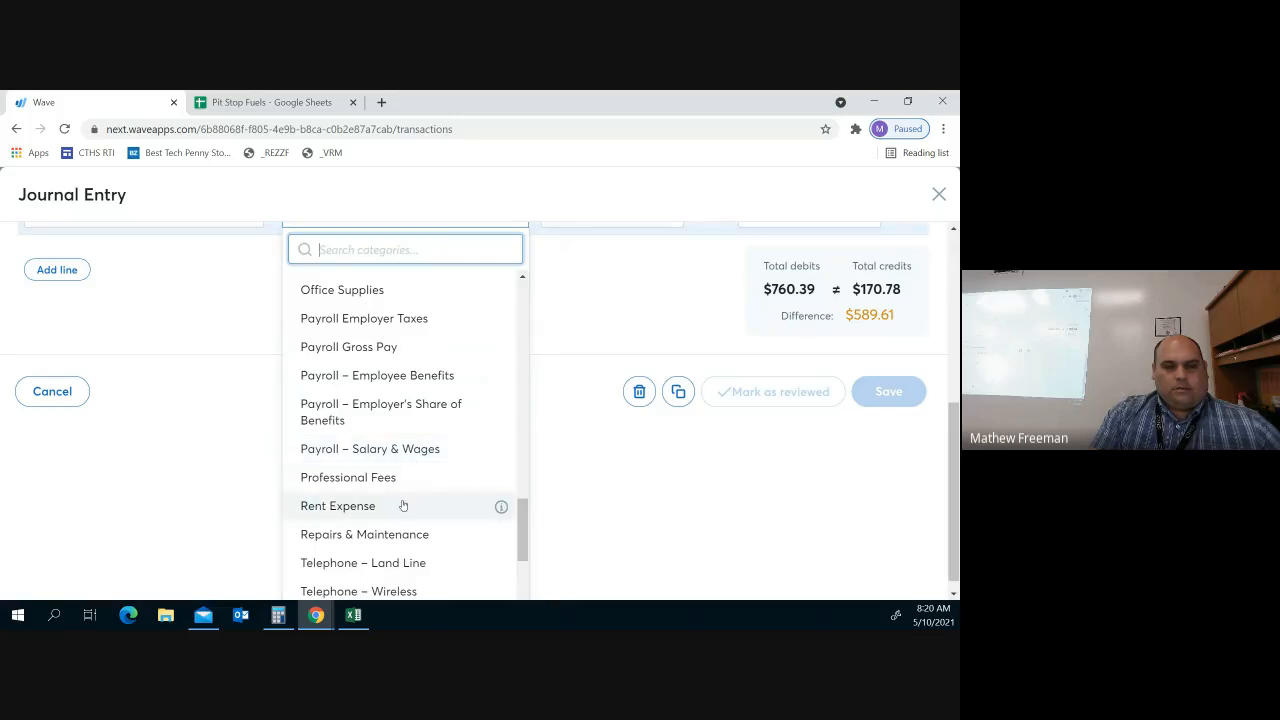
pyautogui.scroll(3, 390, 490)
pyautogui.scroll(10, 377, 470)
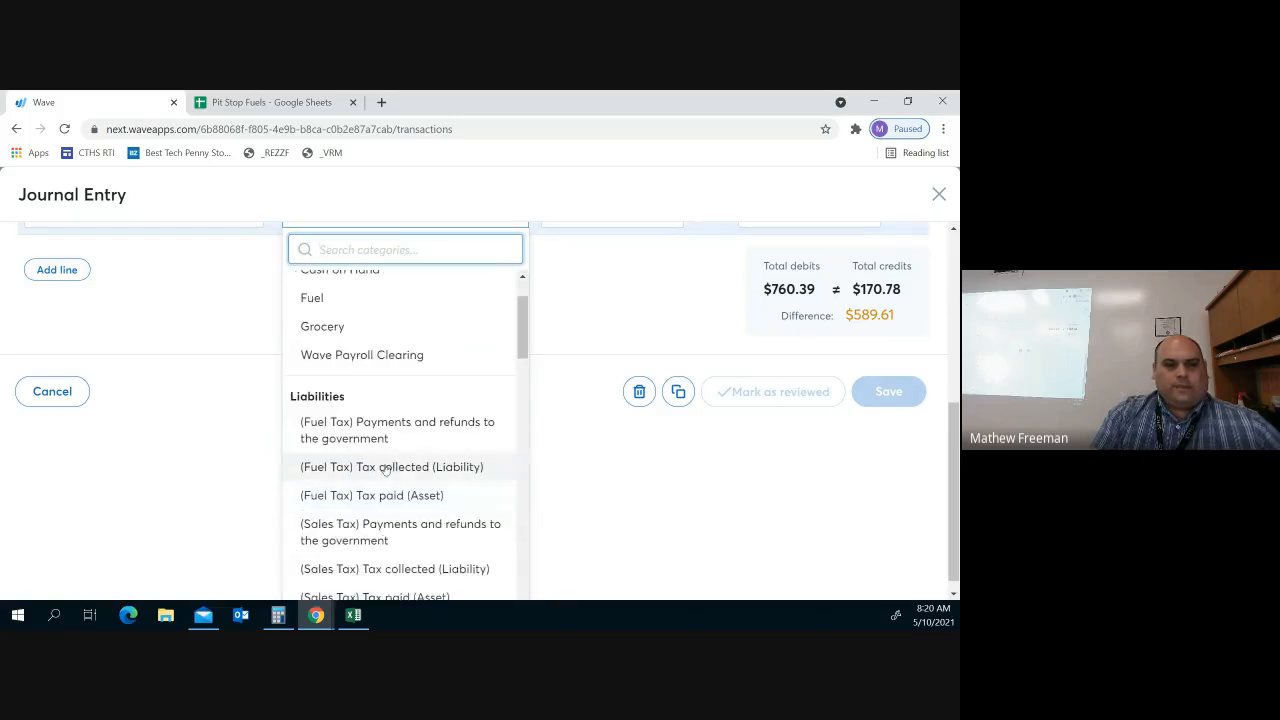
pyautogui.click(376, 344)
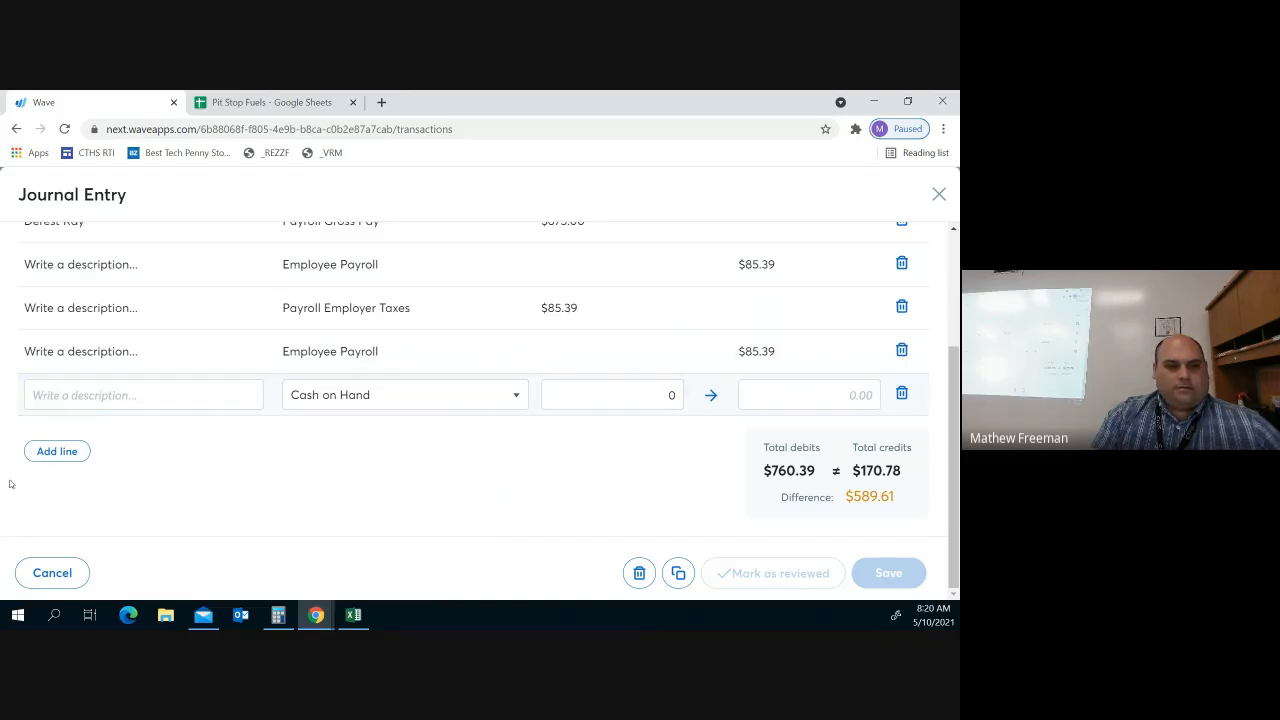
pyautogui.click(842, 392)
pyautogui.write('589')
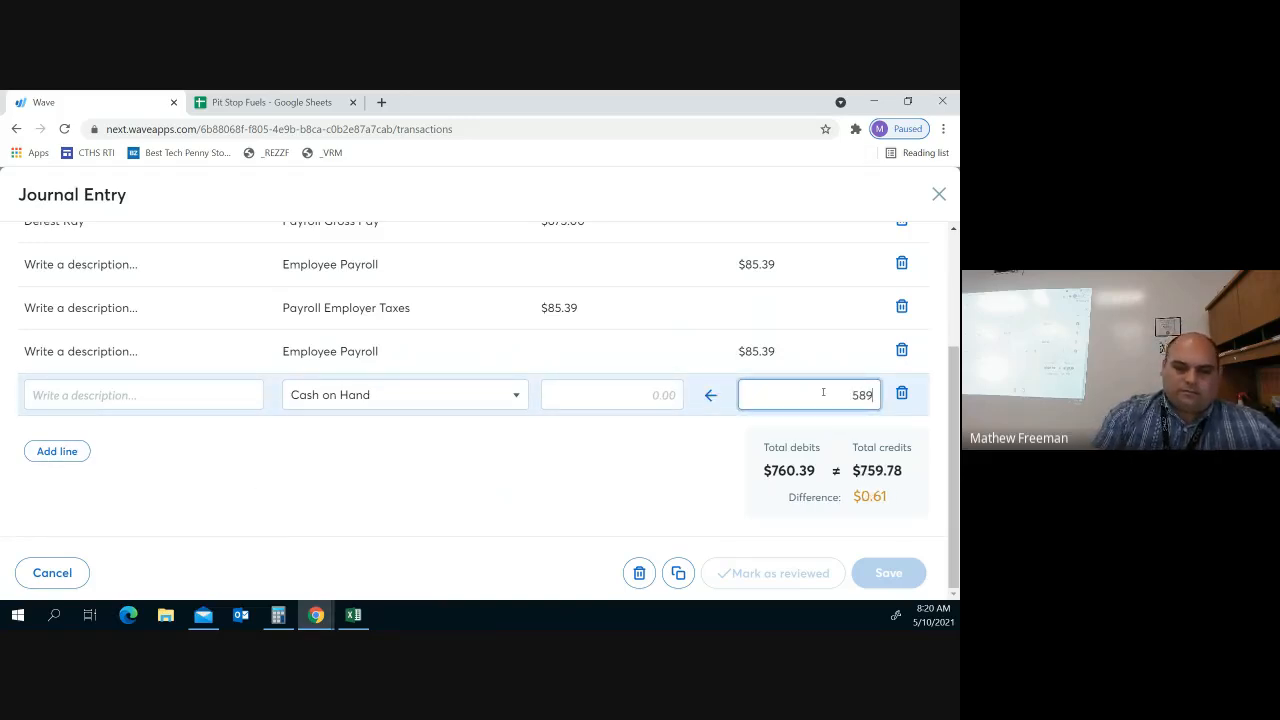
pyautogui.write('.61')
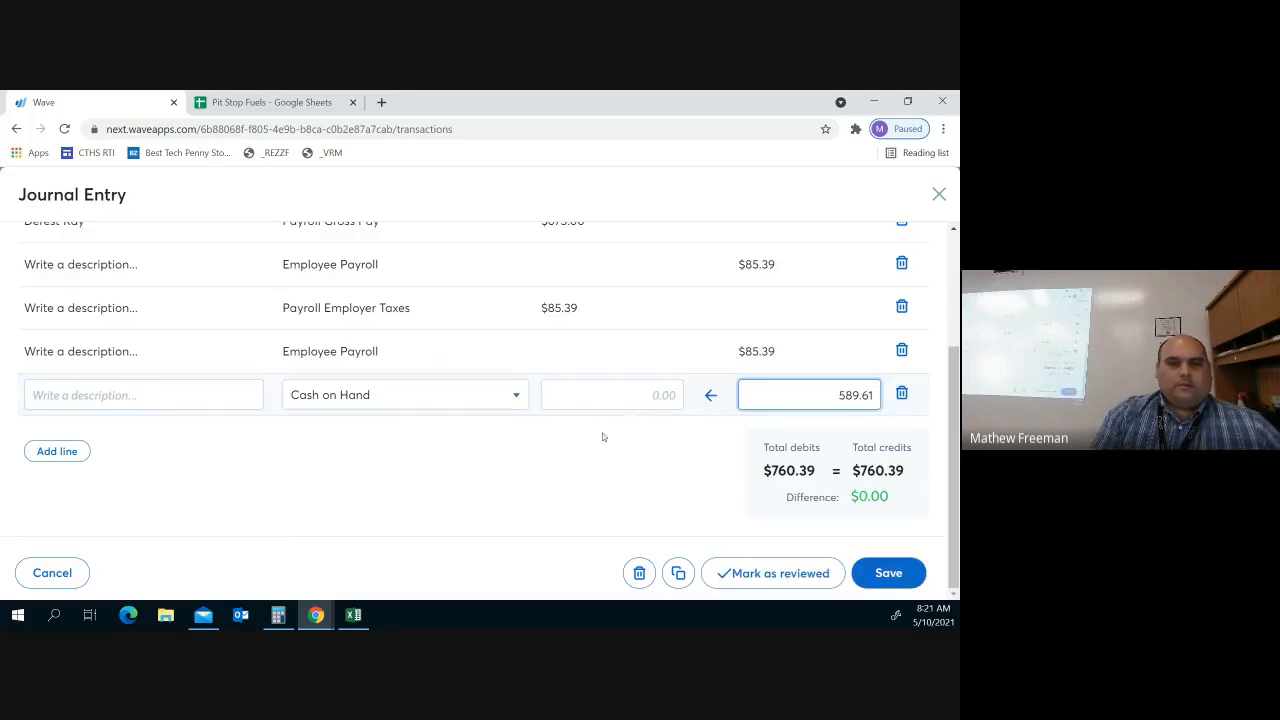
# Describe the Cash on Hand line with the employee's name followed by 'Pay'
pyautogui.click(163, 395)
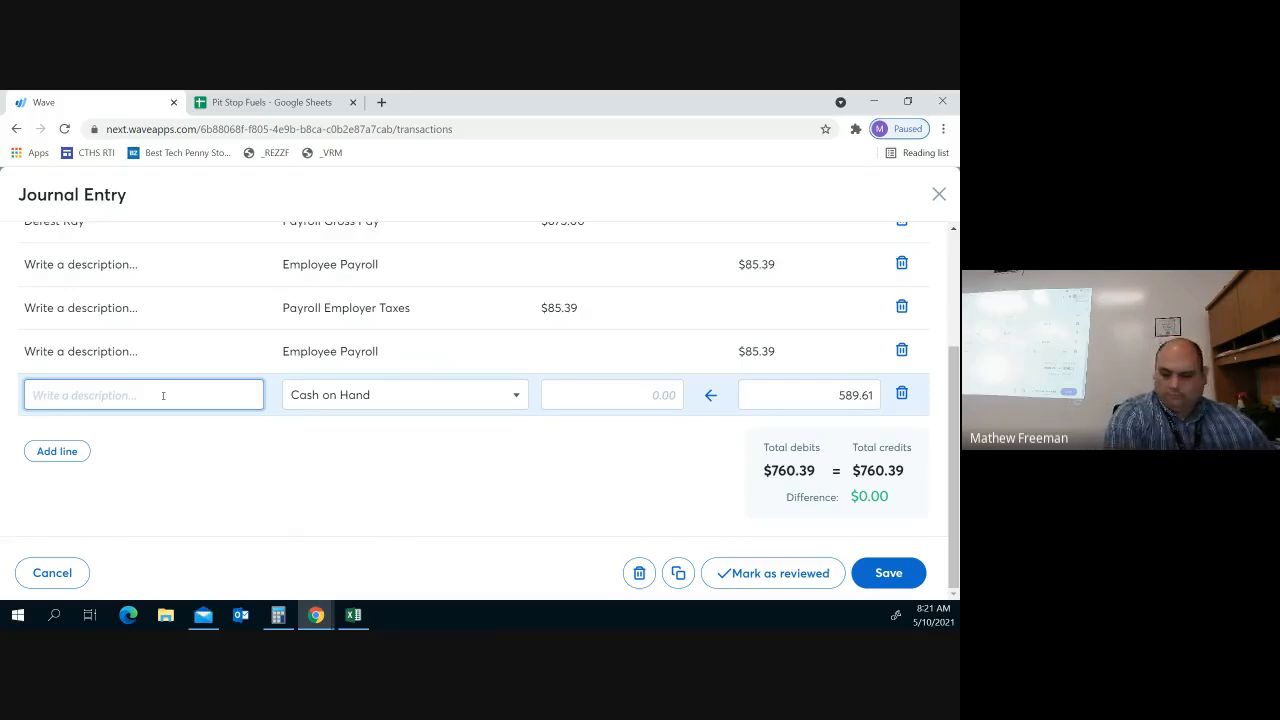
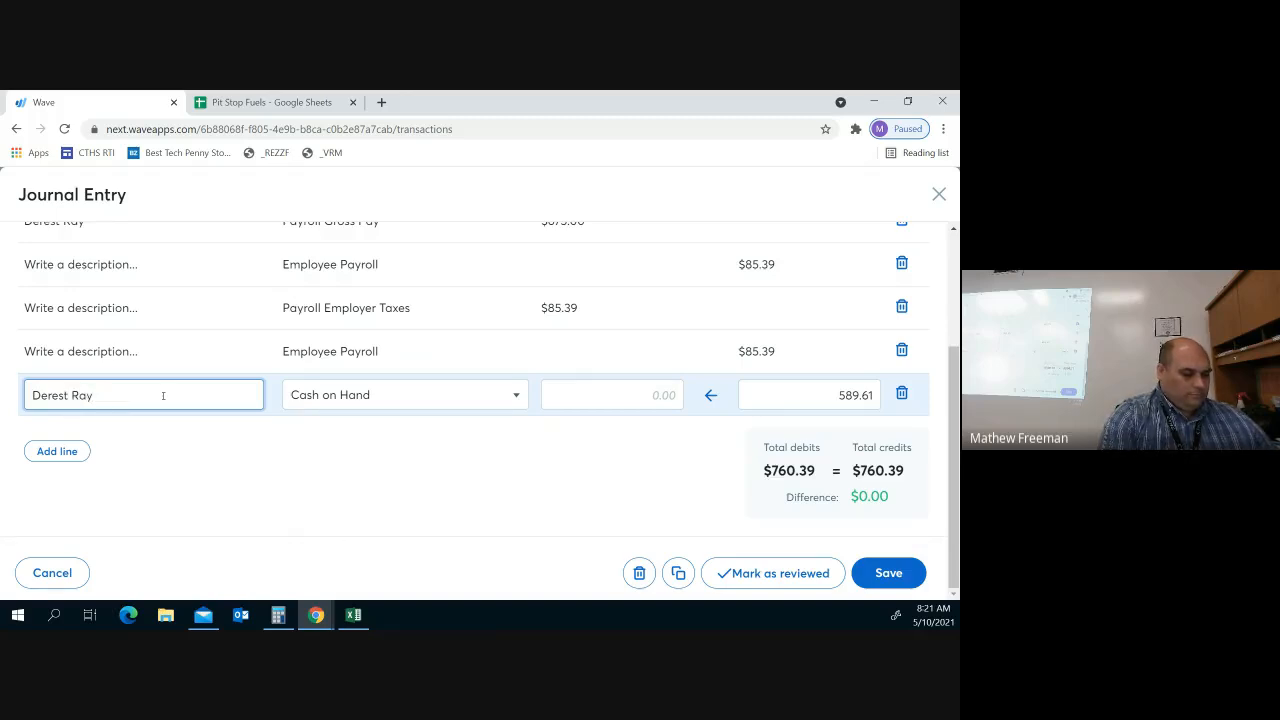
pyautogui.write(' Pay')
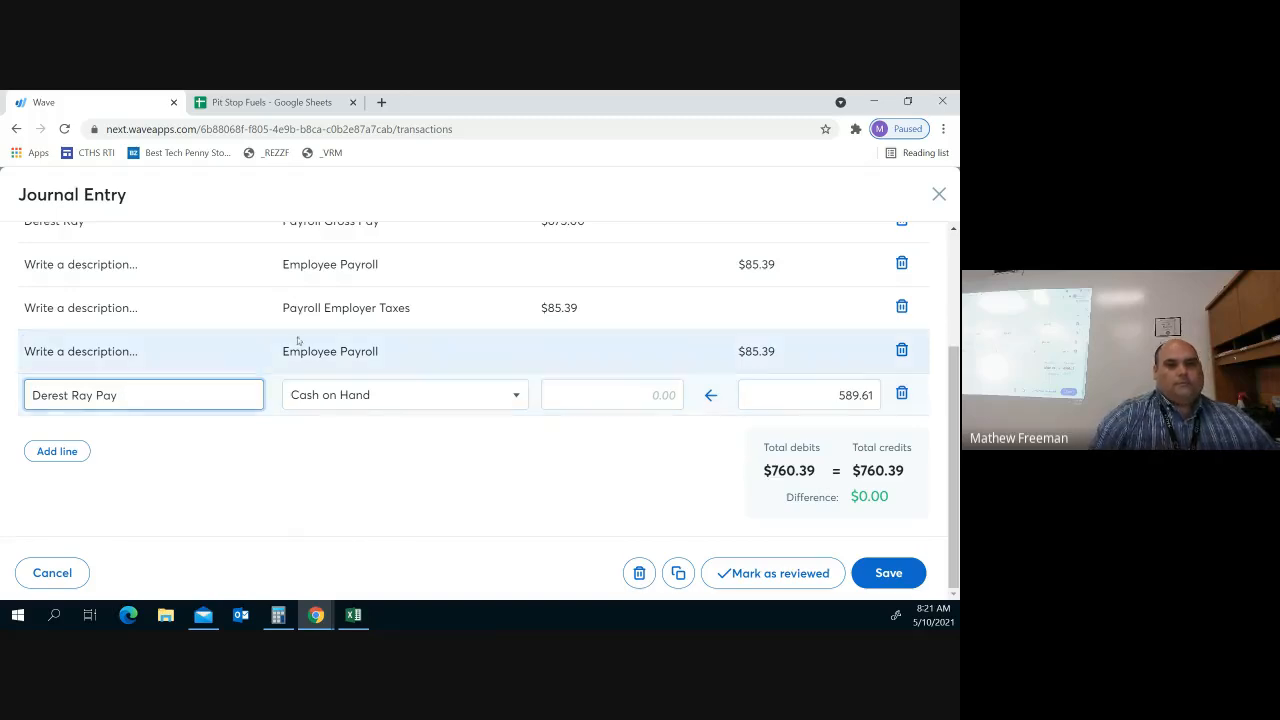
pyautogui.scroll(3, 371, 329)
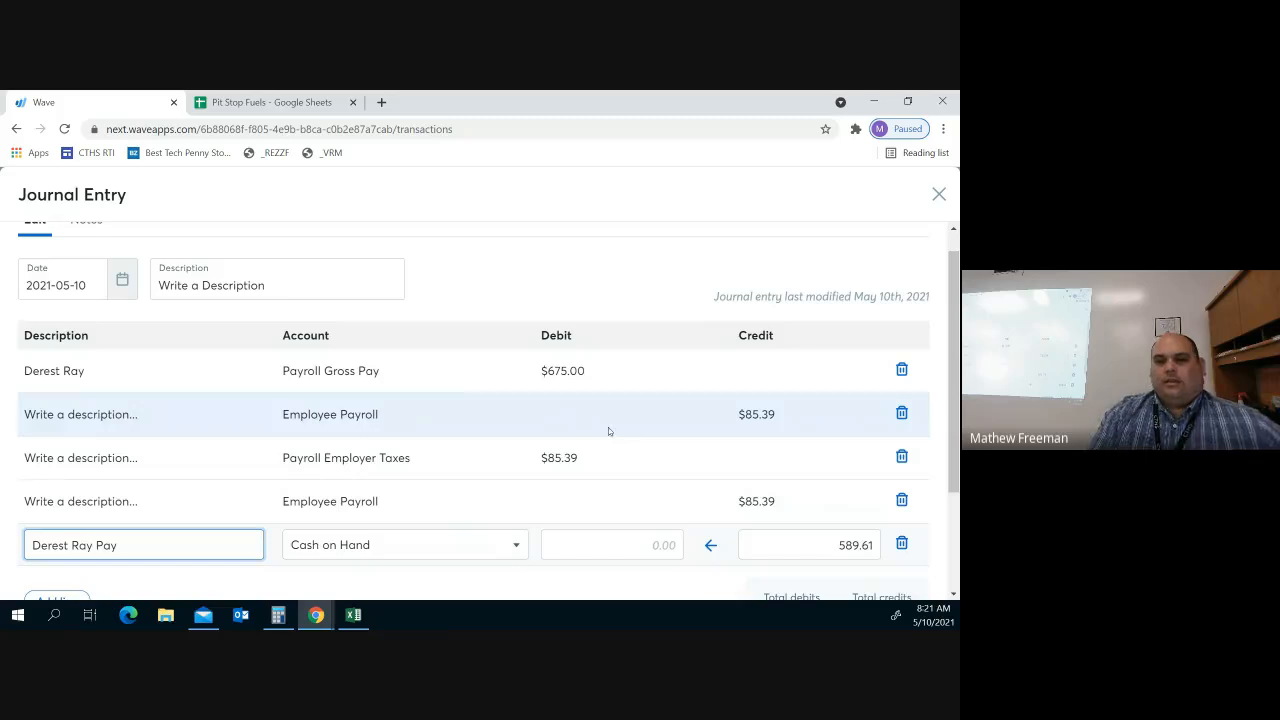
pyautogui.scroll(-3, 688, 396)
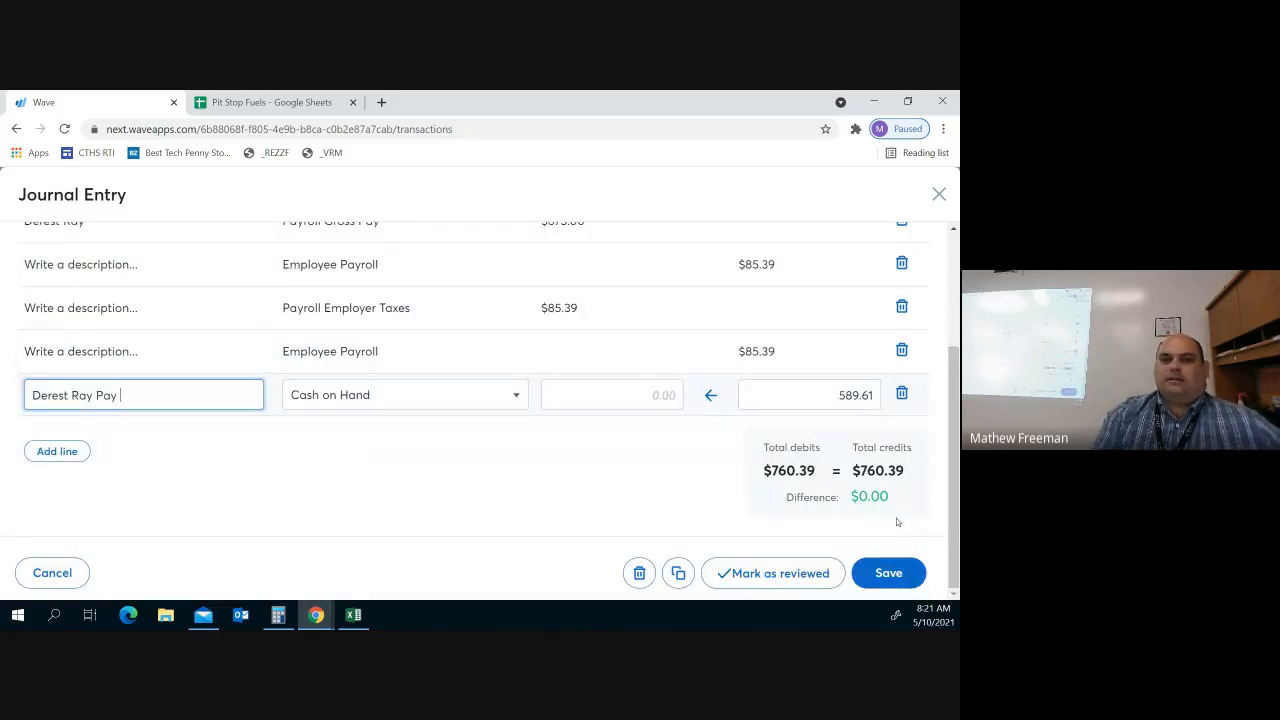
pyautogui.scroll(3, 770, 467)
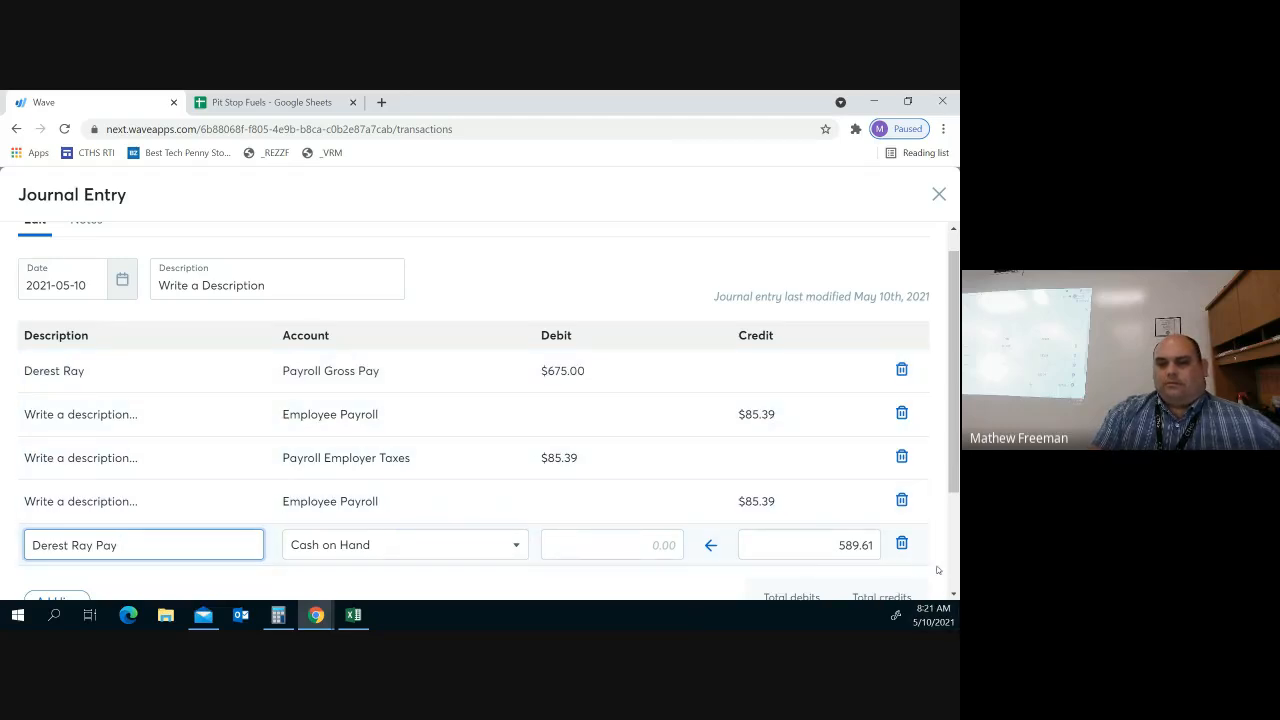
pyautogui.scroll(-3, 930, 572)
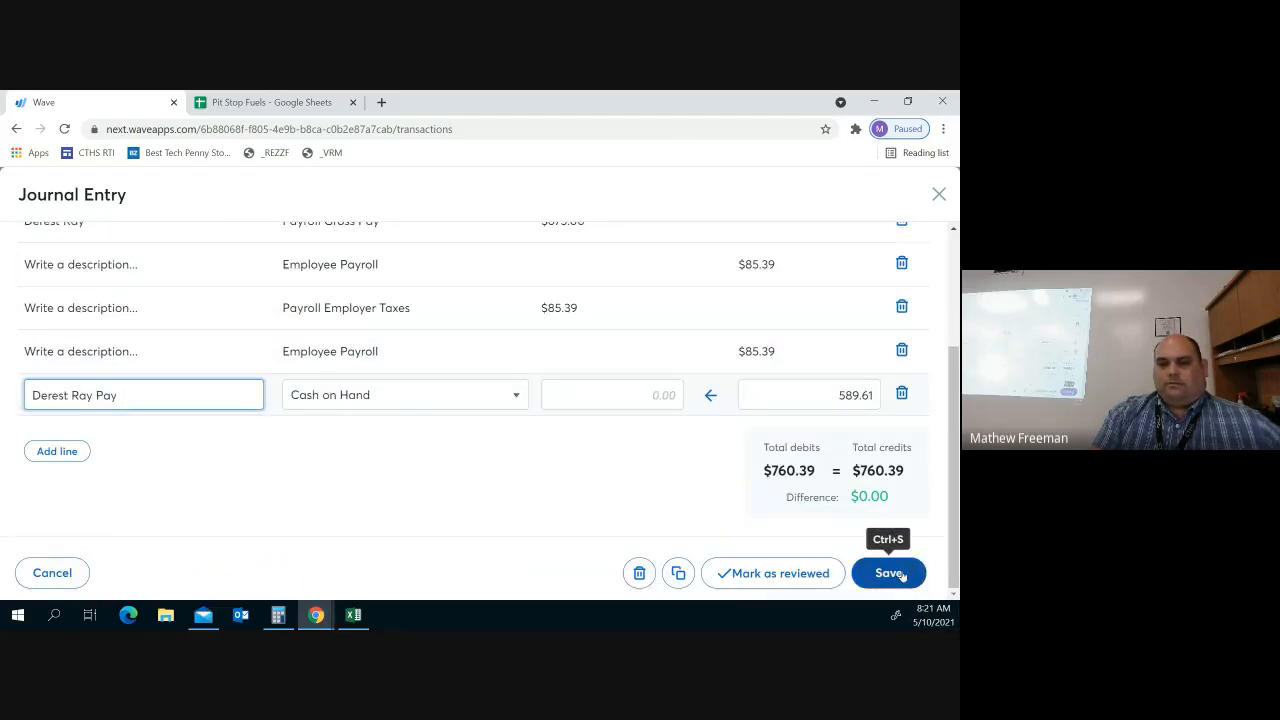
pyautogui.scroll(4, 765, 527)
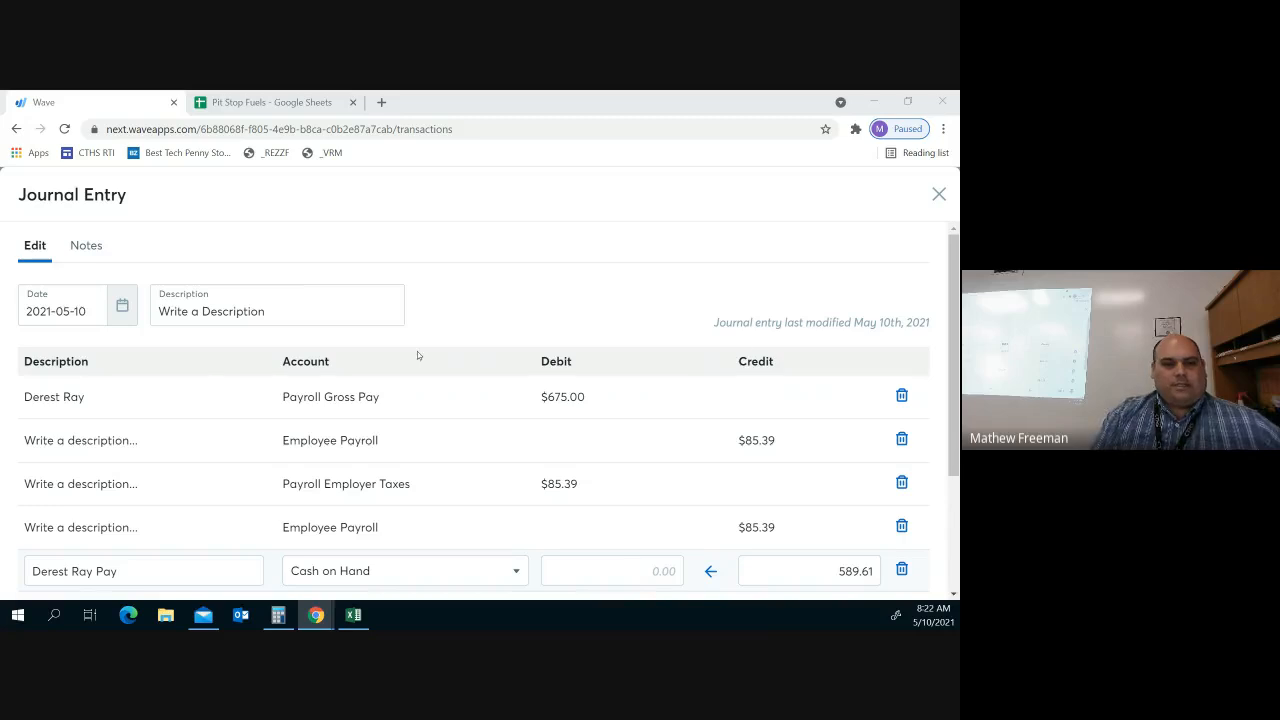
# Set the journal entry date to January 15, 2020
pyautogui.click(130, 305)
pyautogui.click(110, 359)
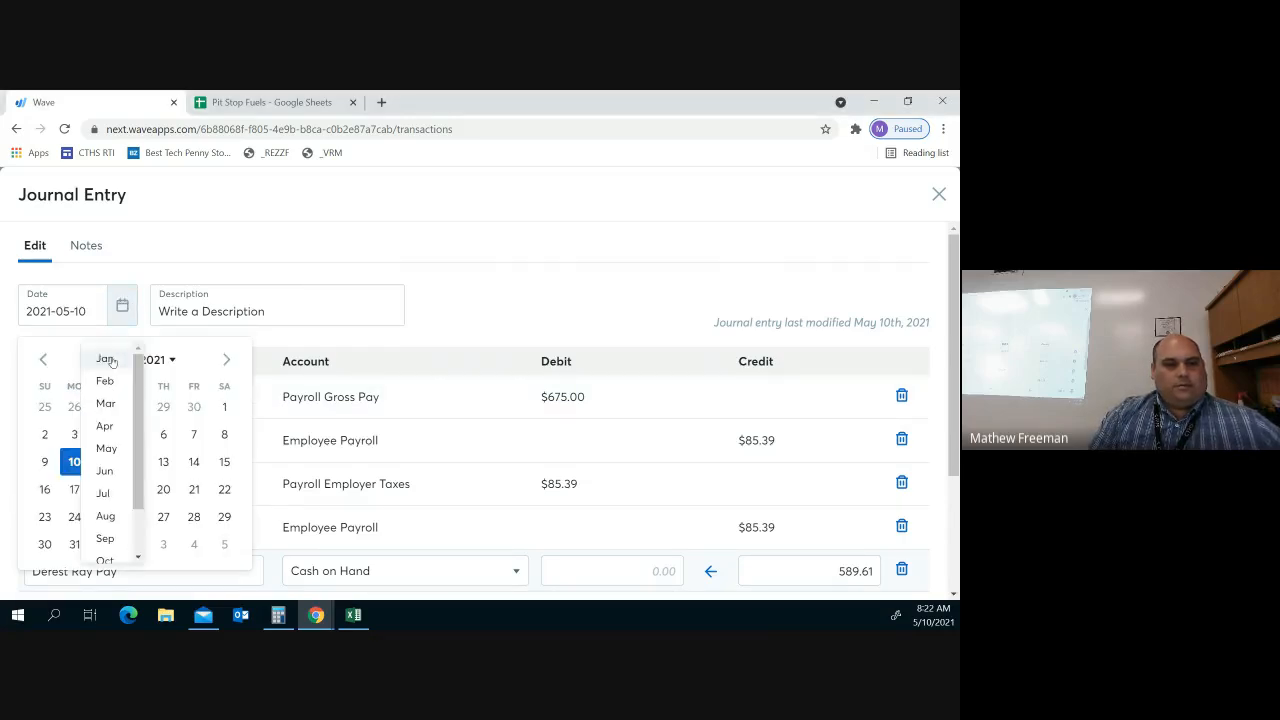
pyautogui.click(106, 359)
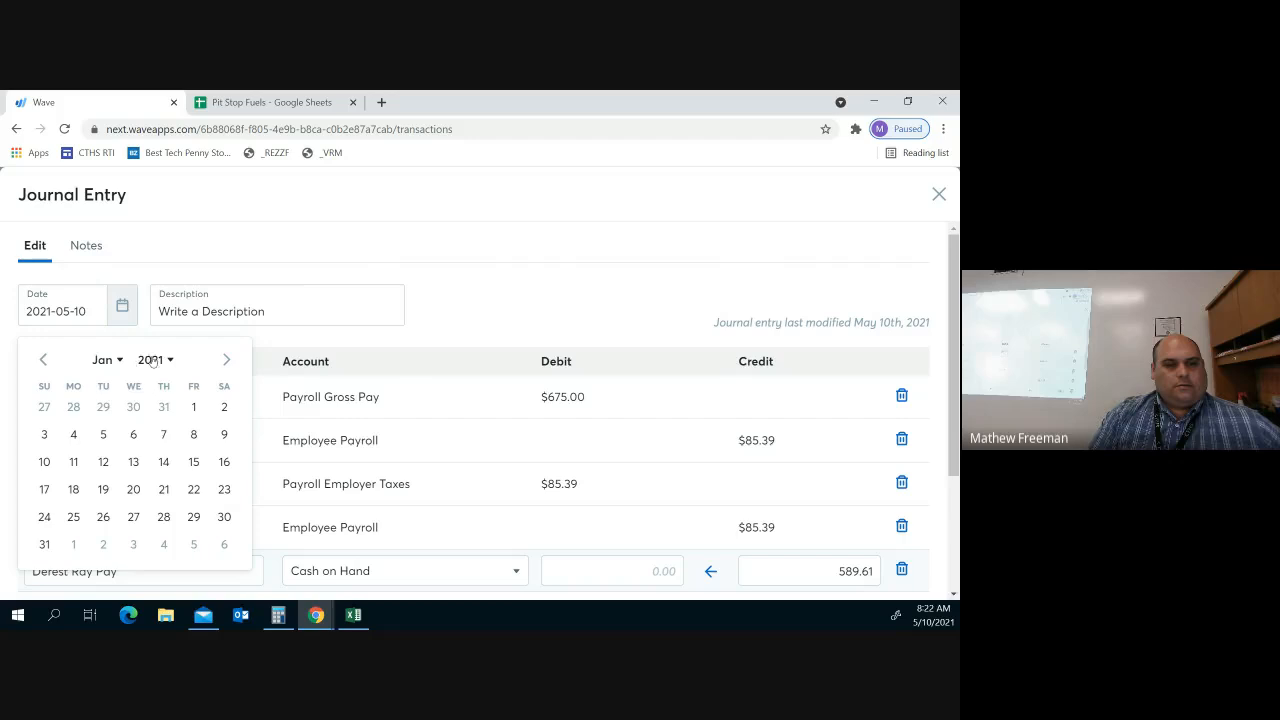
pyautogui.click(152, 360)
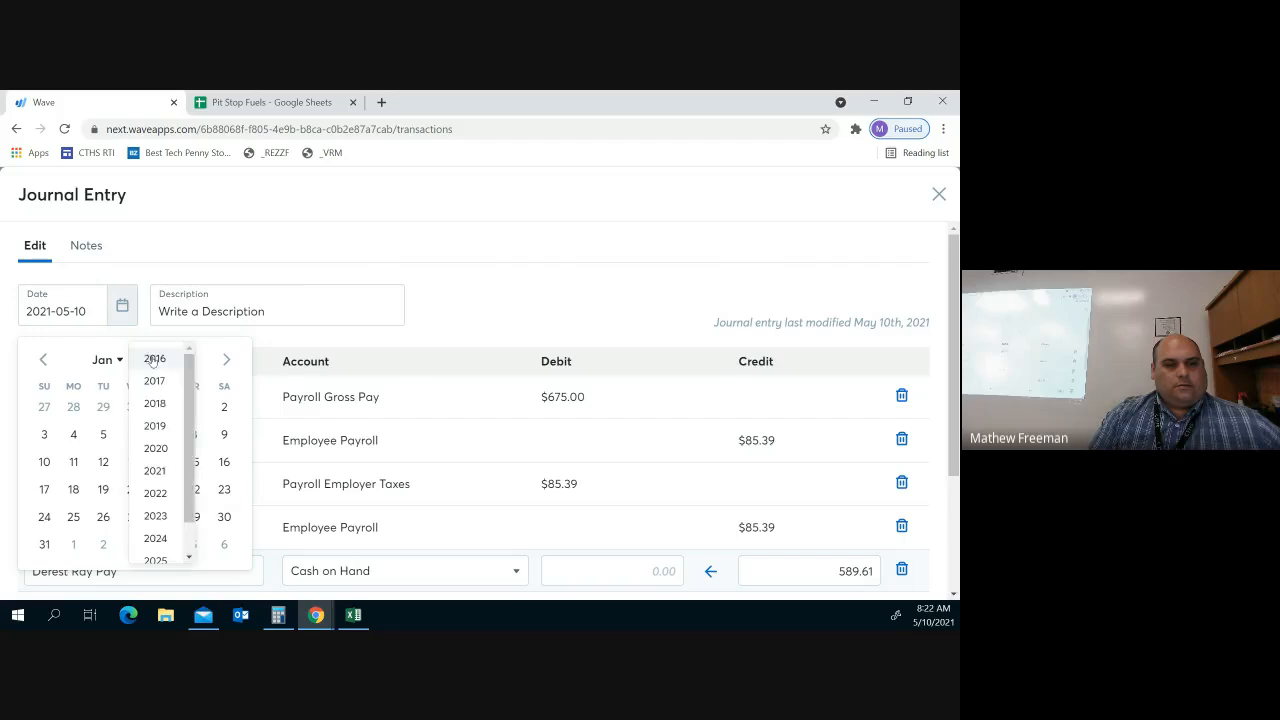
pyautogui.click(152, 449)
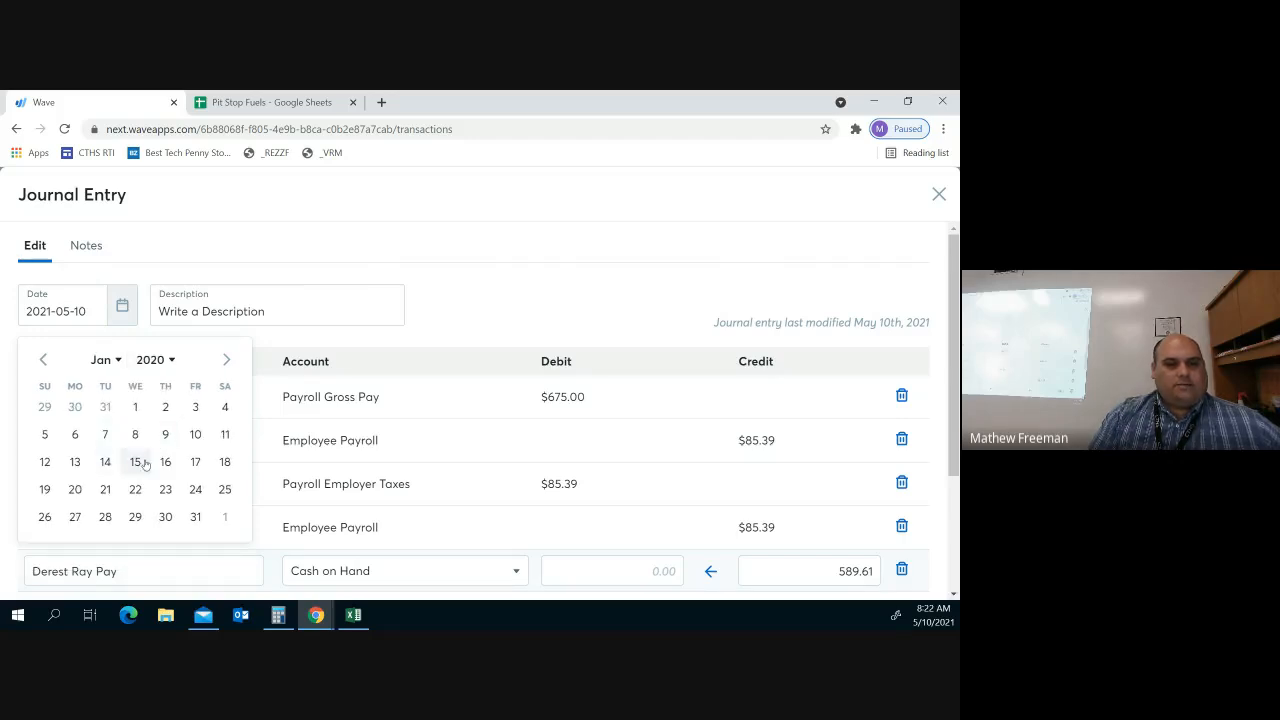
pyautogui.click(135, 462)
# Describe the entry as the employee's name followed by 'Payroll'
pyautogui.click(201, 315)
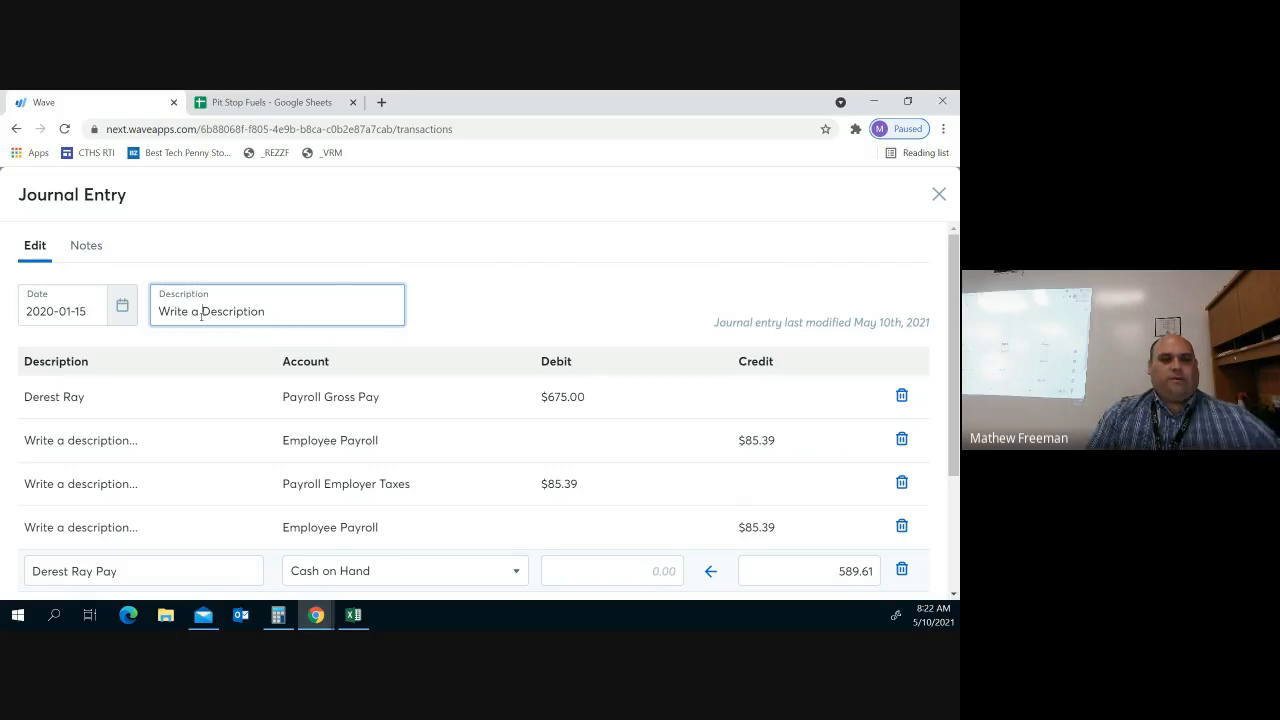
pyautogui.write('Derest')
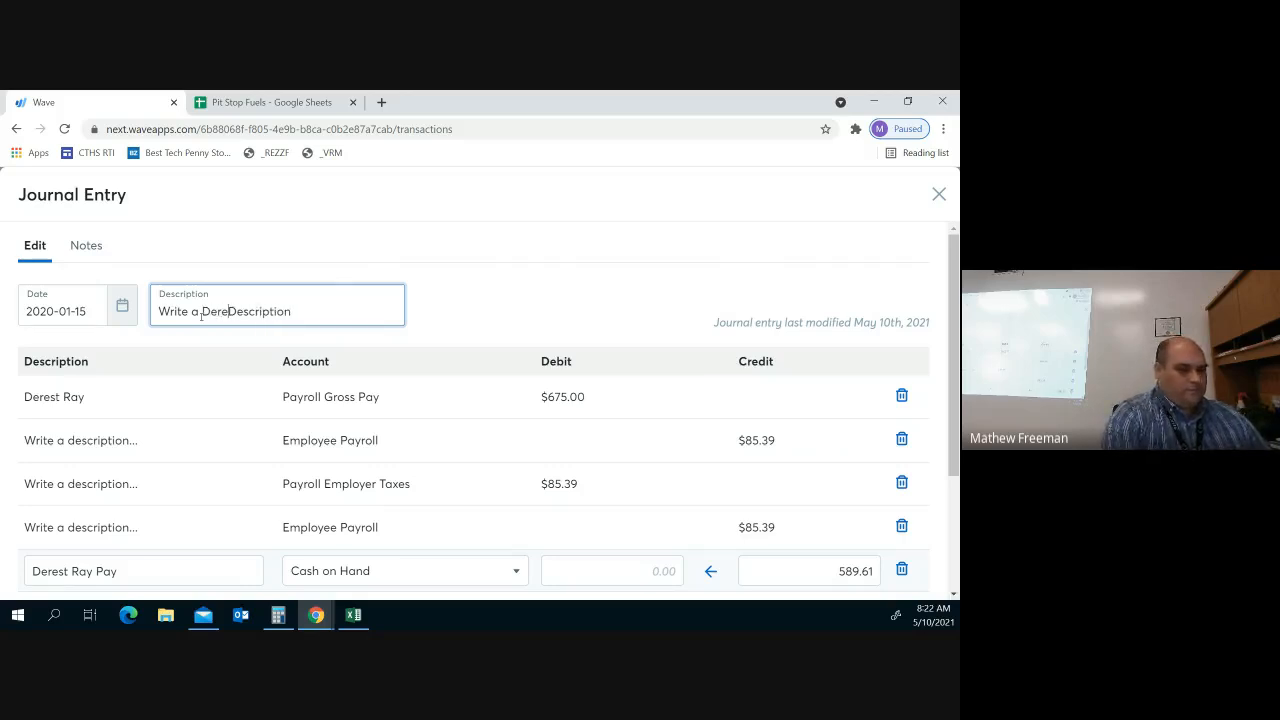
pyautogui.press('BackSpace')
pyautogui.press('BackSpace')
pyautogui.press('BackSpace')
pyautogui.press('BackSpace')
pyautogui.press('BackSpace')
pyautogui.press('BackSpace')
pyautogui.press('BackSpace')
pyautogui.press('BackSpace')
pyautogui.press('BackSpace')
pyautogui.press('BackSpace')
pyautogui.press('BackSpace')
pyautogui.press('BackSpace')
pyautogui.press('BackSpace')
pyautogui.press('BackSpace')
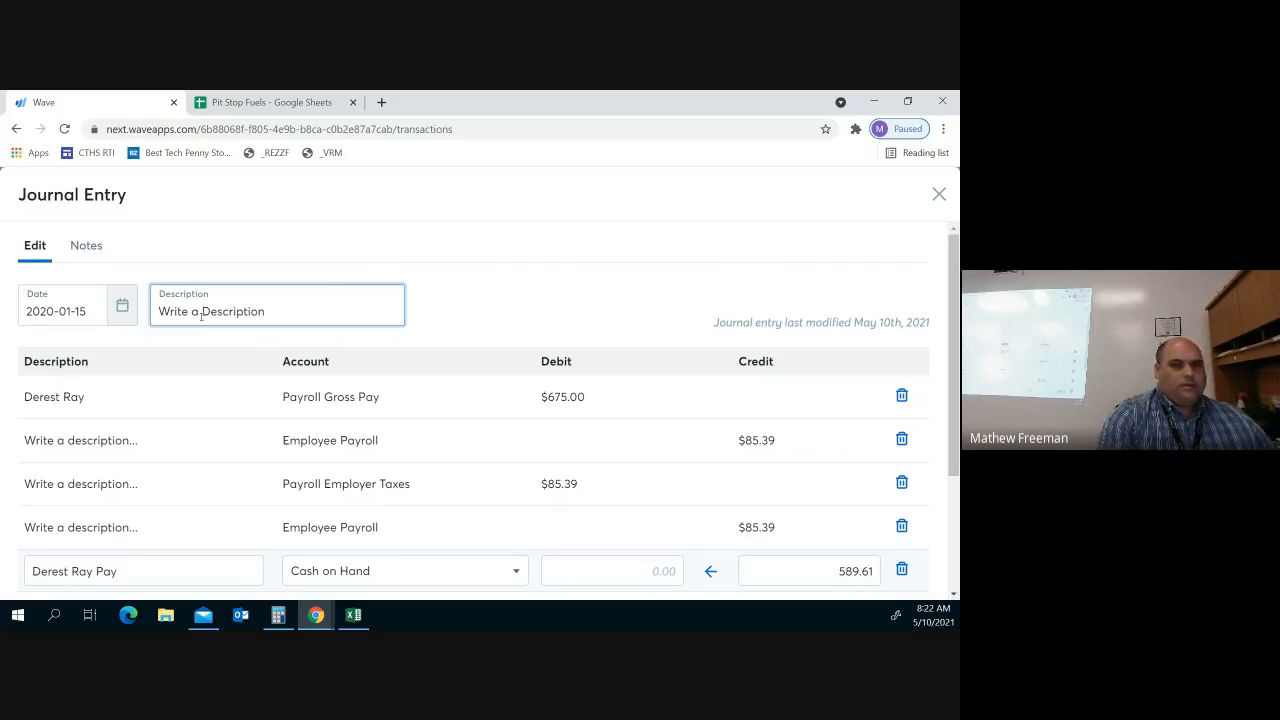
pyautogui.press('Delete')
pyautogui.press('Delete')
pyautogui.press('Delete')
pyautogui.press('Delete')
pyautogui.press('Delete')
pyautogui.press('Delete')
pyautogui.press('Delete')
pyautogui.press('Delete')
pyautogui.press('Delete')
pyautogui.press('Delete')
pyautogui.press('Delete')
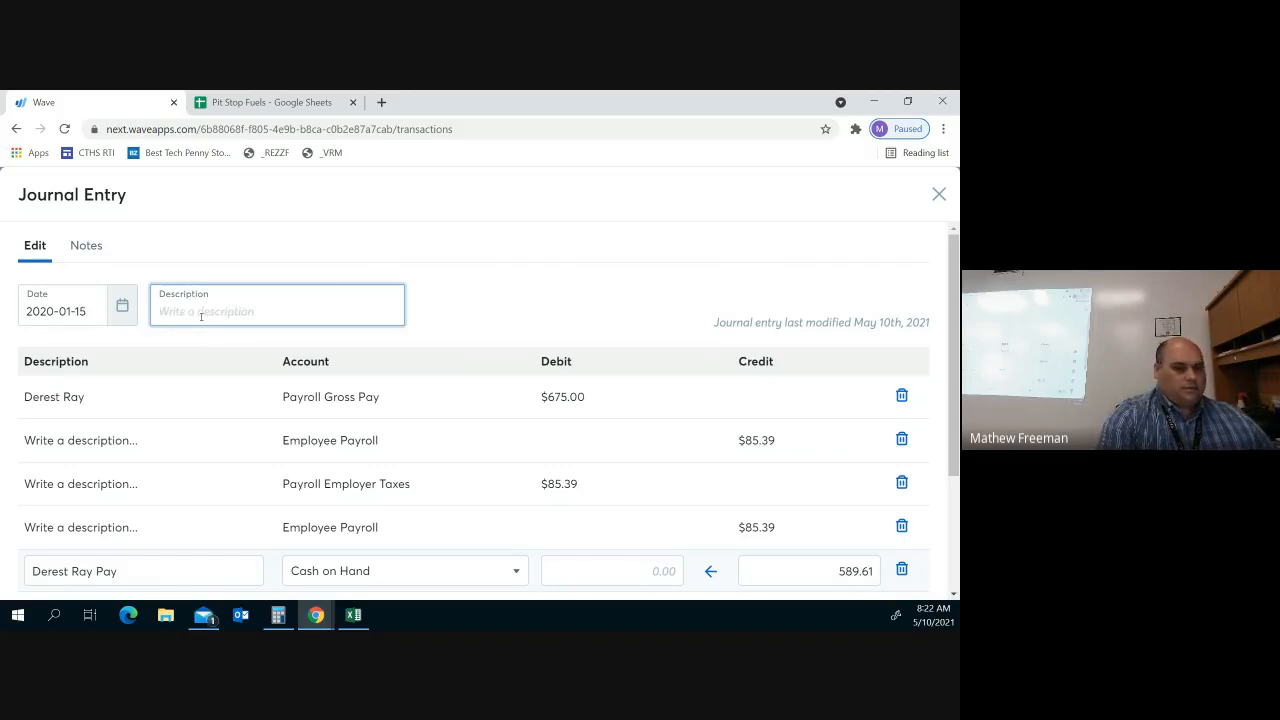
pyautogui.write('derest')
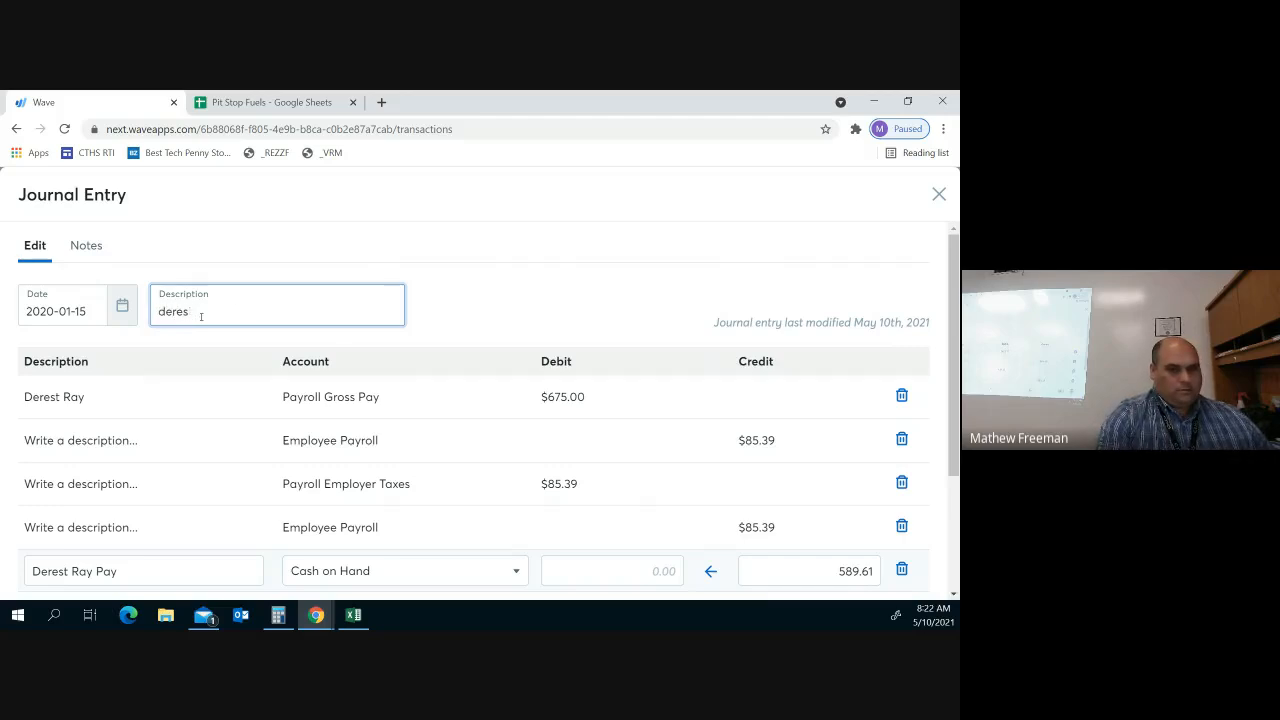
pyautogui.press('BackSpace')
pyautogui.press('BackSpace')
pyautogui.press('BackSpace')
pyautogui.press('BackSpace')
pyautogui.press('BackSpace')
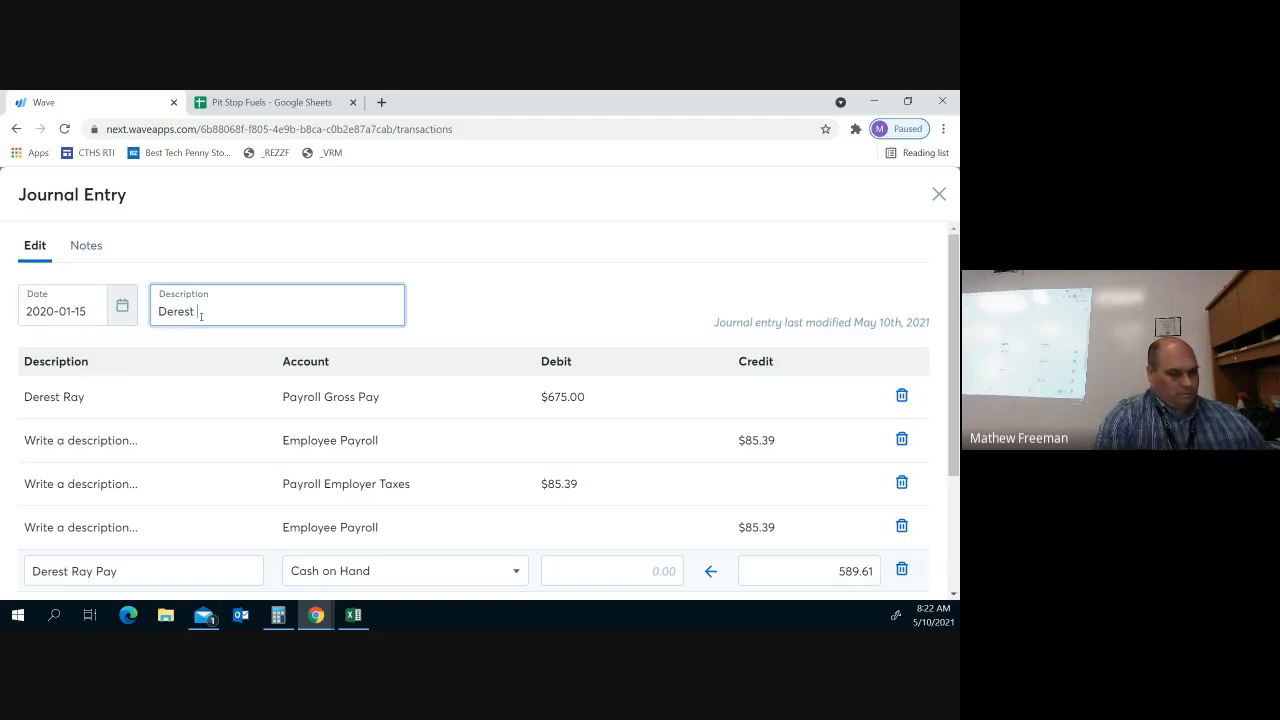
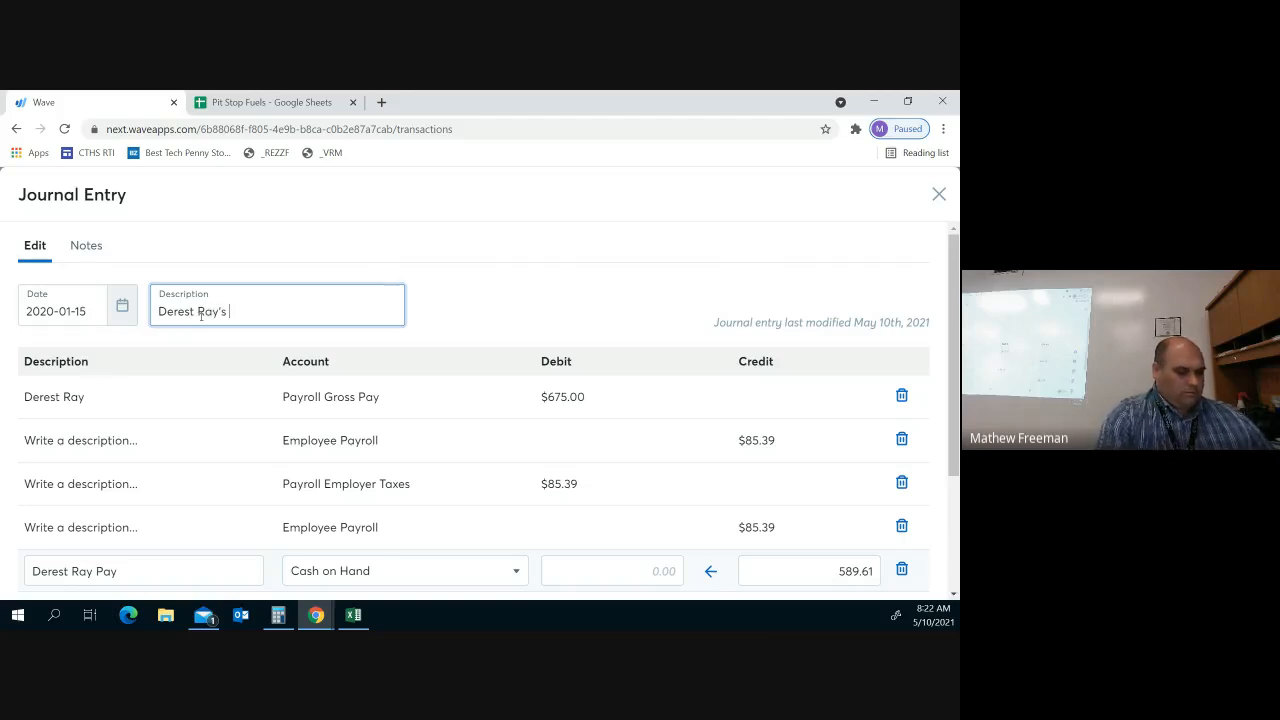
pyautogui.write(' Payroll')
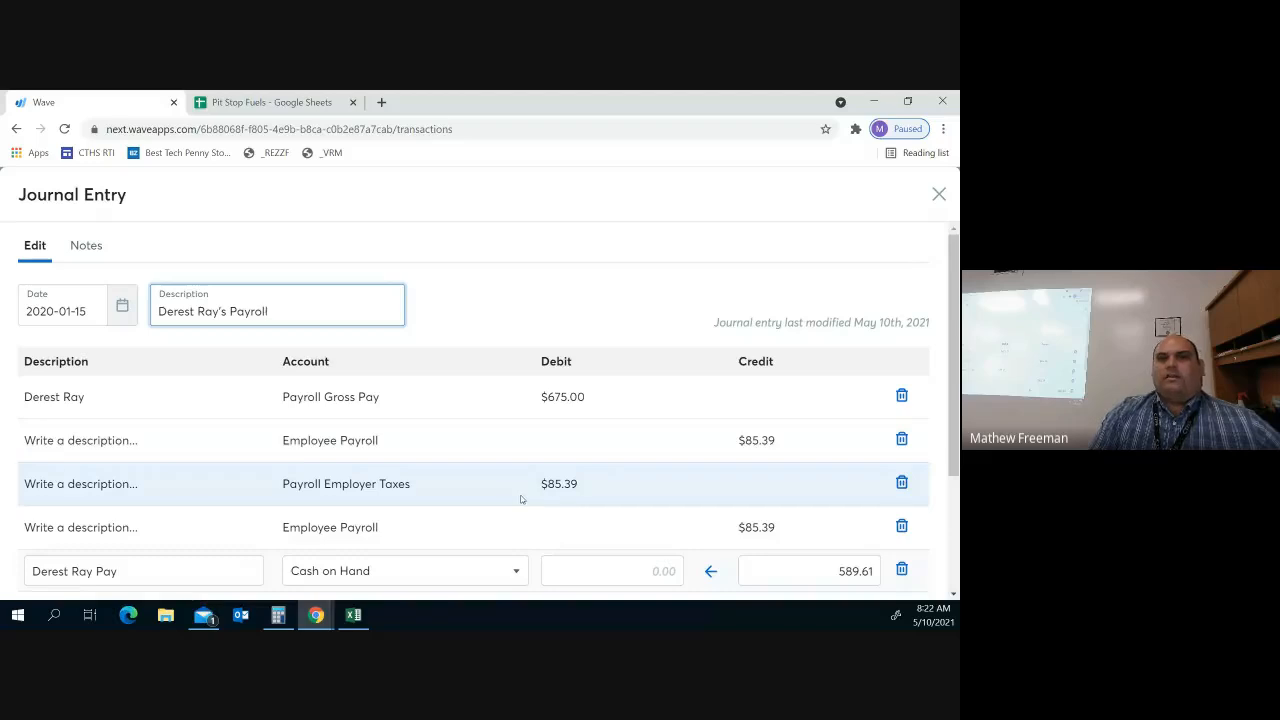
# Save the balanced $760.39 payroll journal entry
pyautogui.scroll(-1, 773, 527)
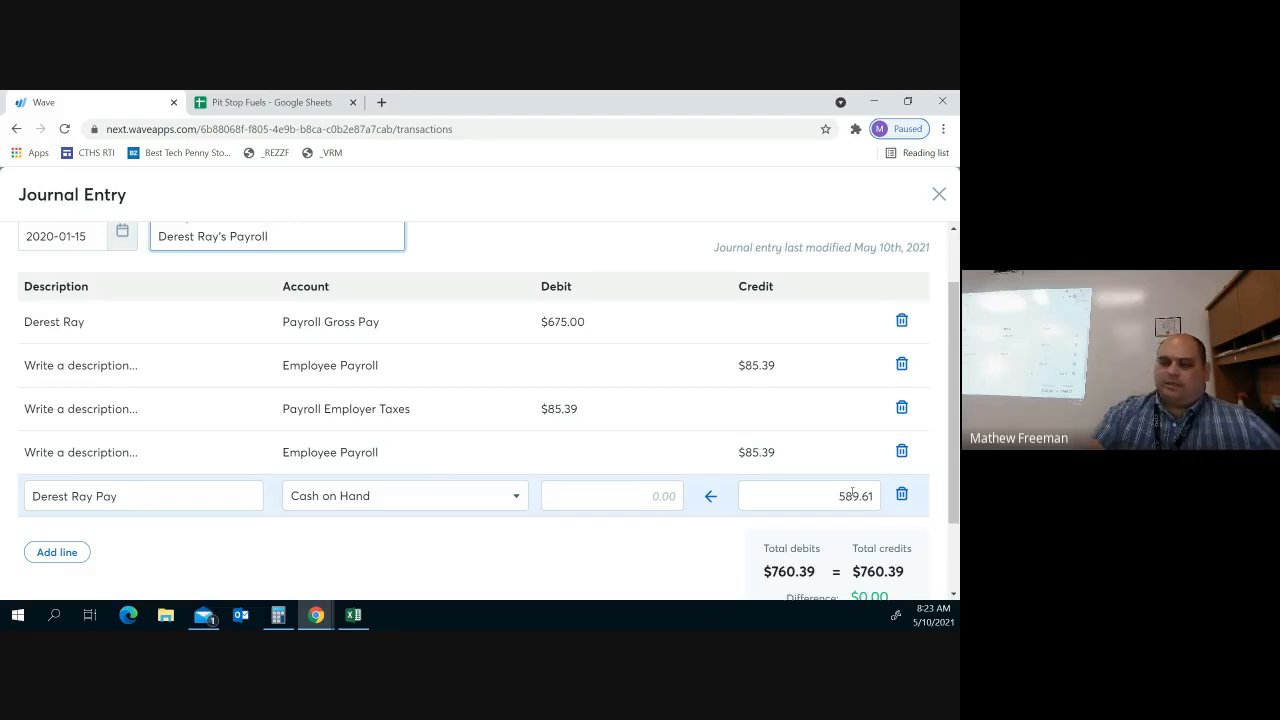
pyautogui.scroll(-2, 852, 493)
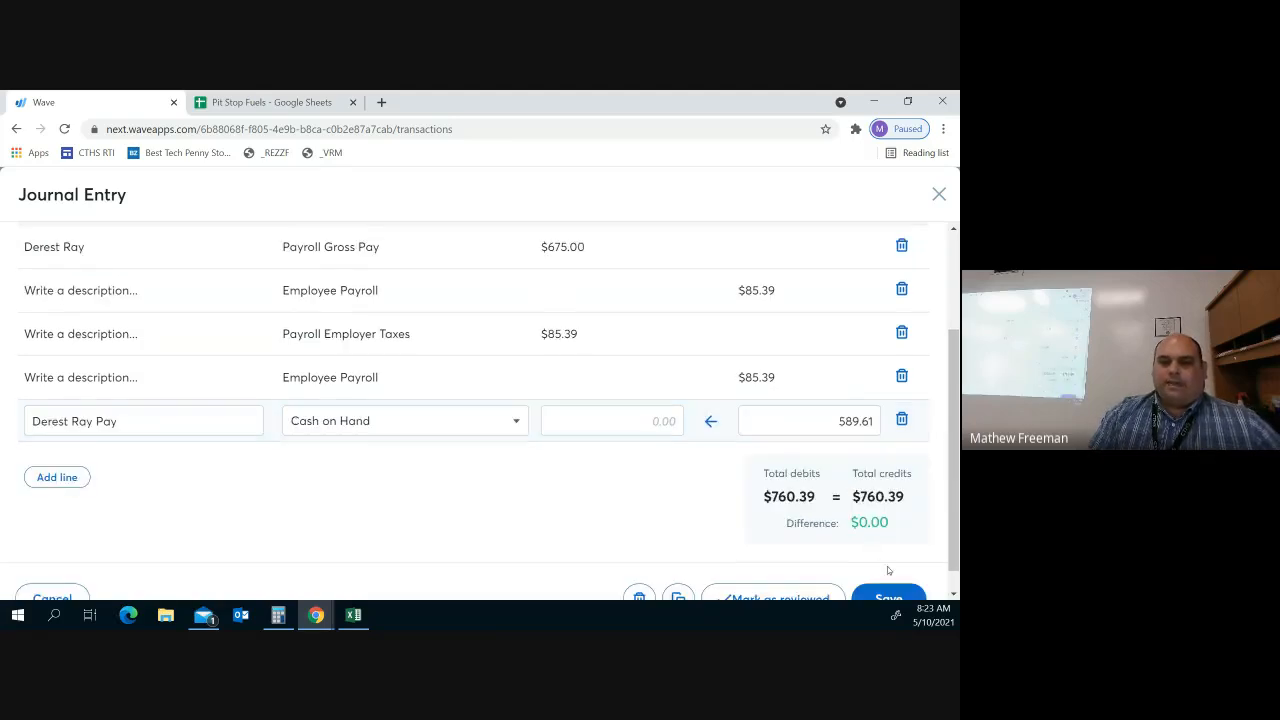
pyautogui.click(888, 598)
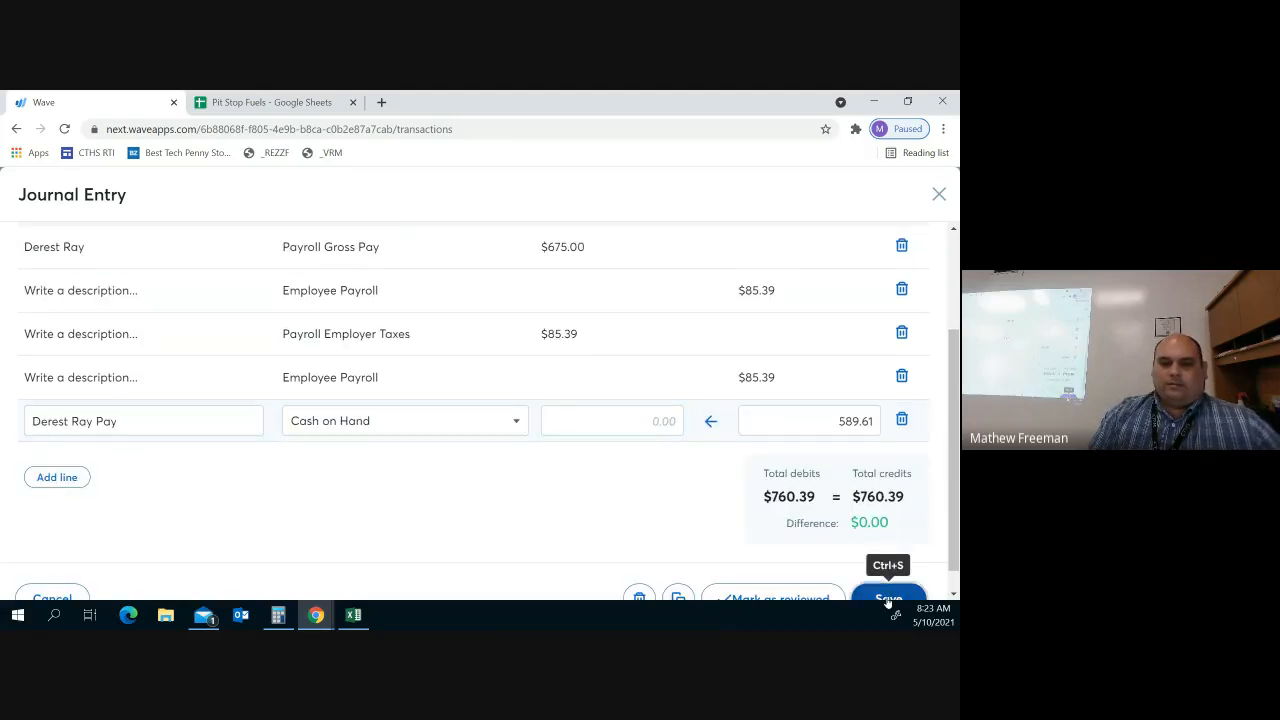